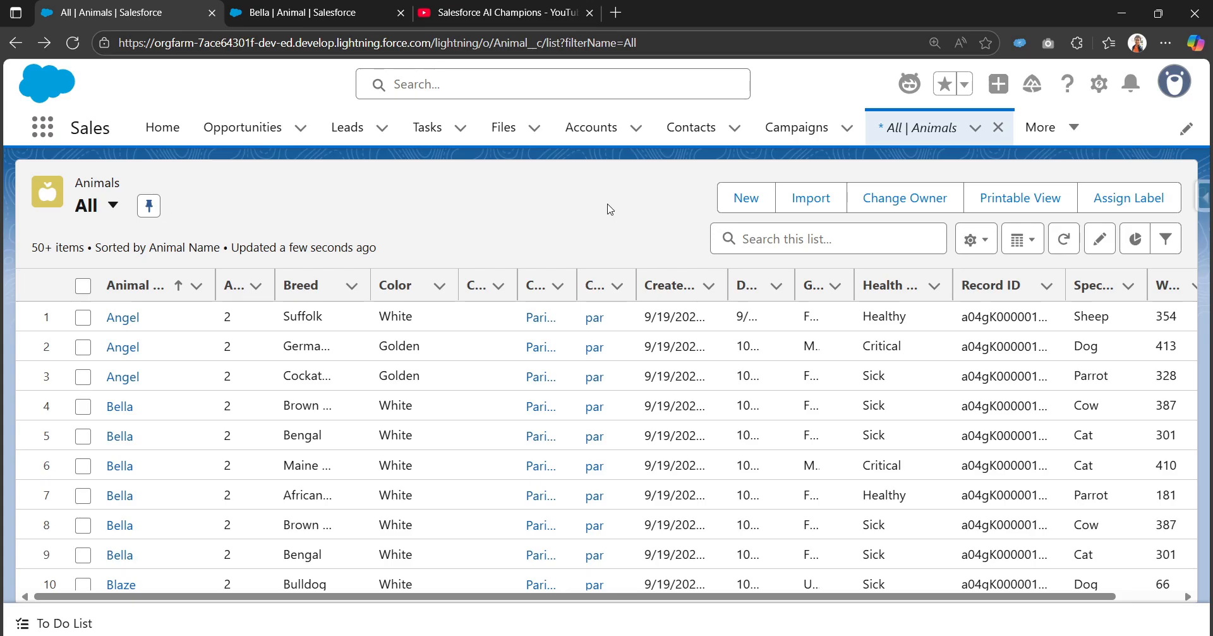
Open the Data Export page of Salesforce Inspector Reloaded for the Animal object
left_click(1201, 199)
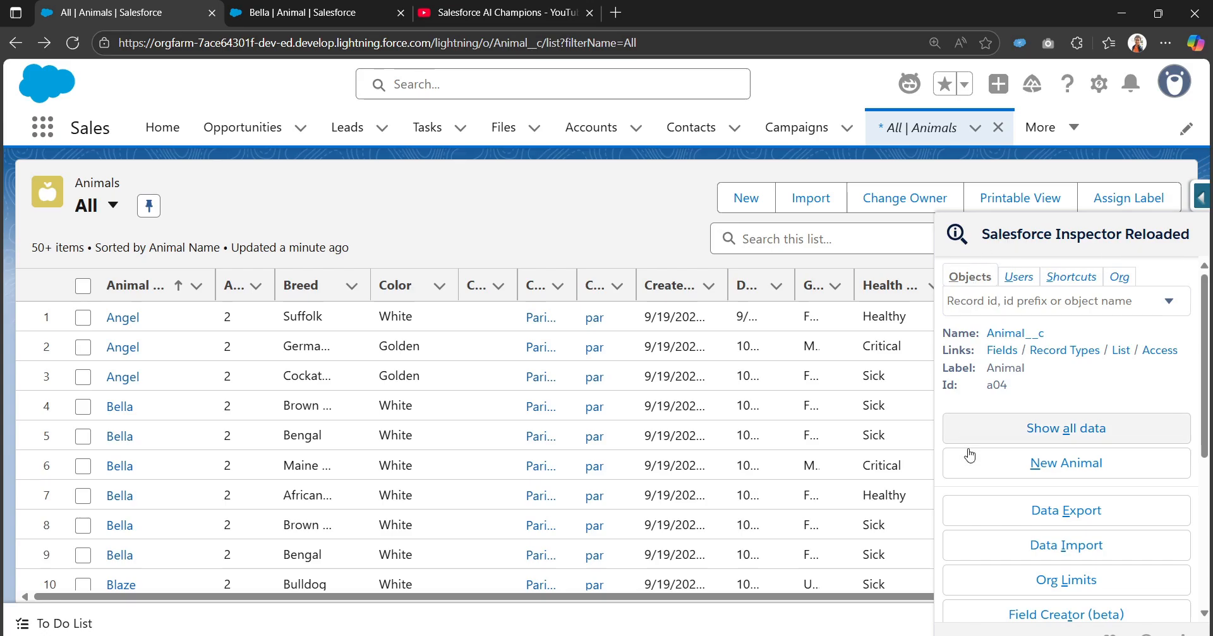
left_click(1097, 520)
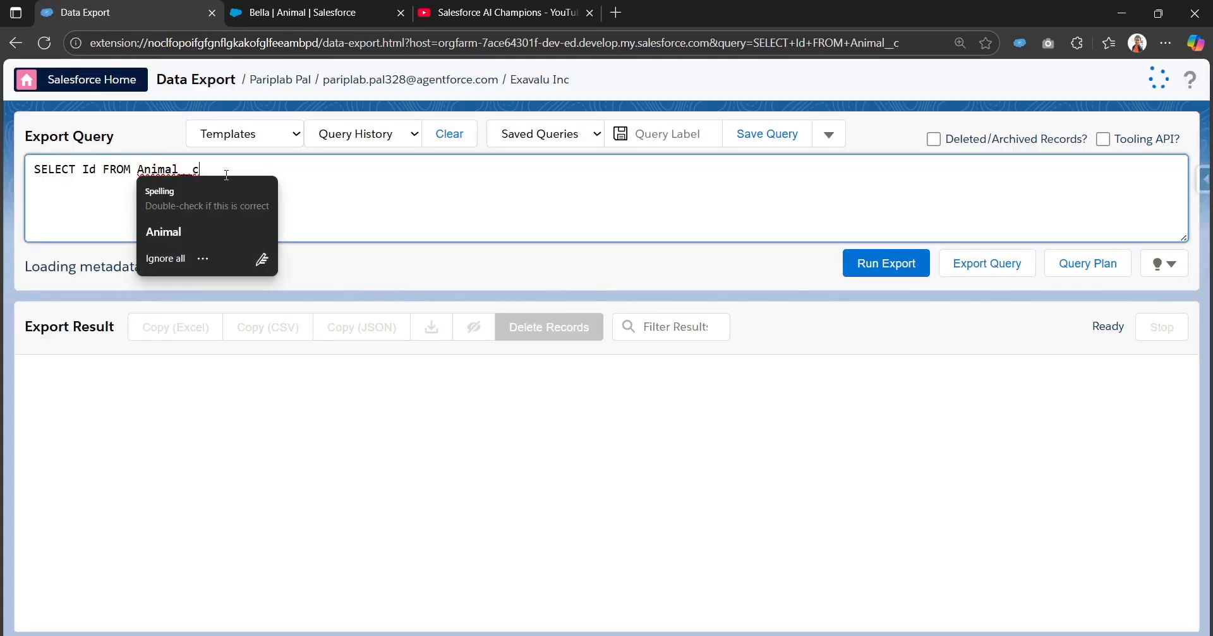
key("ctrl+plus")
key("ctrl+plus")
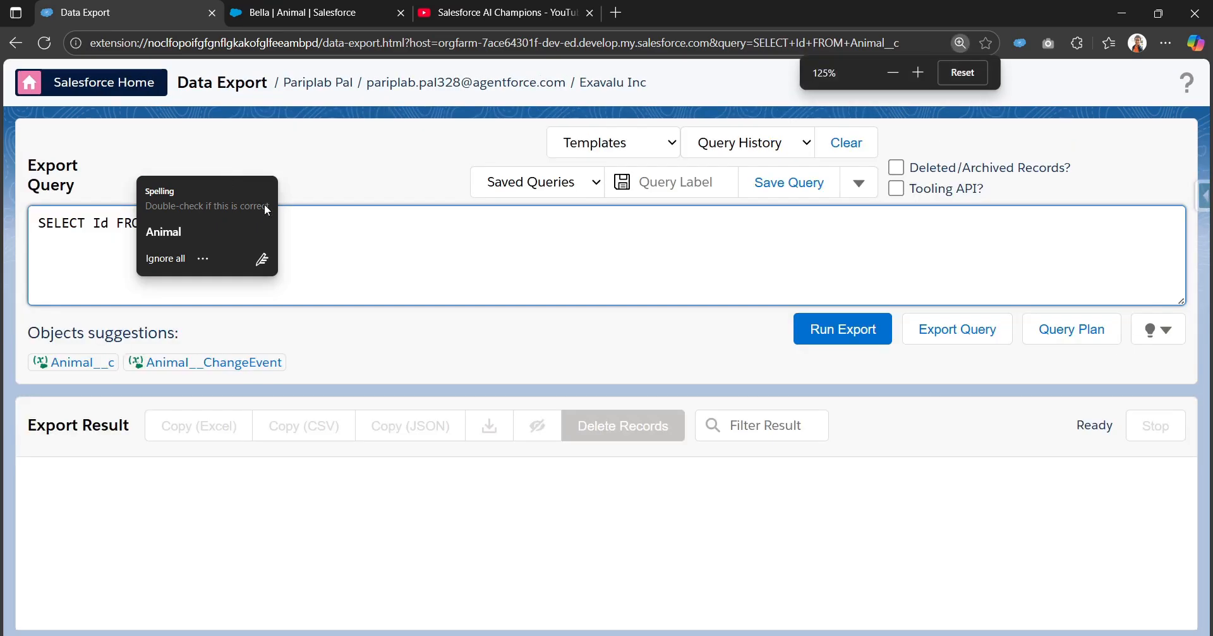
key("ctrl+minus")
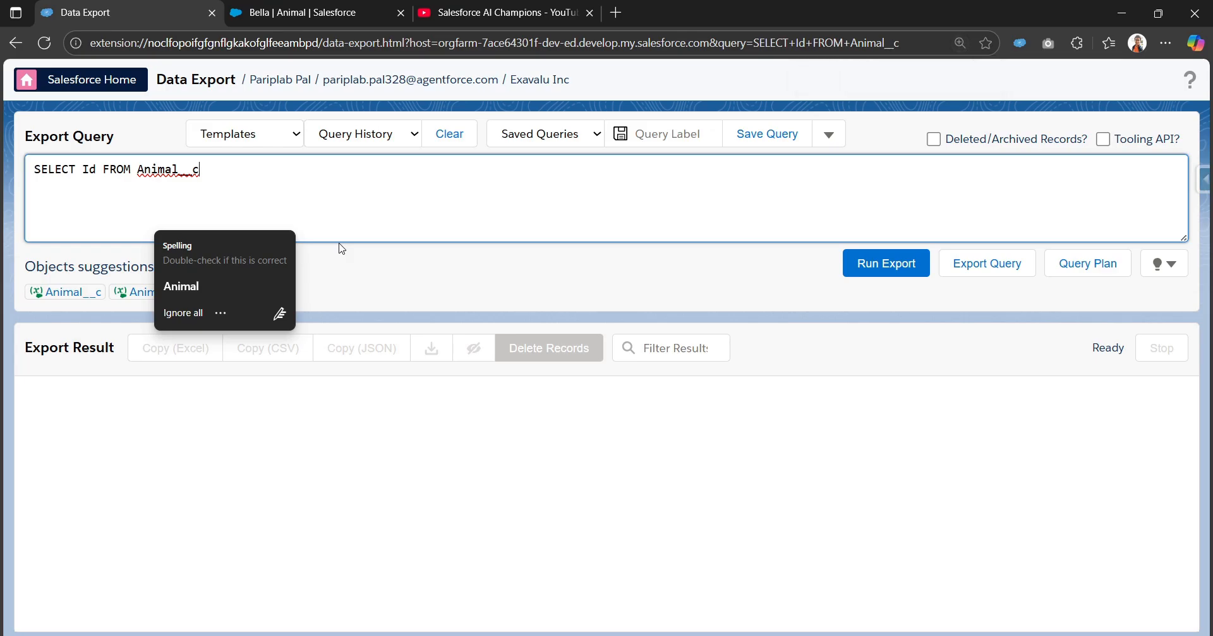
Add the Name, Species__c and Breed__c fields after Id in the Animal__c export query
key("Left")
key("Left")
key("Left")
key("Left")
key("Left")
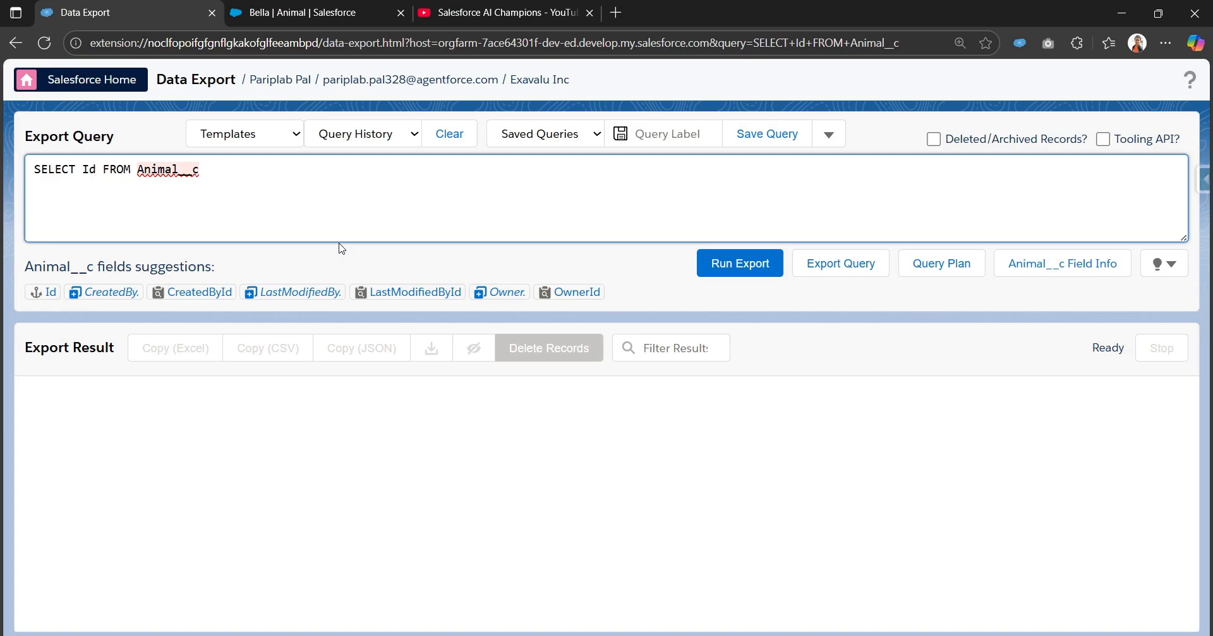
left_click(94, 176)
type(", nam")
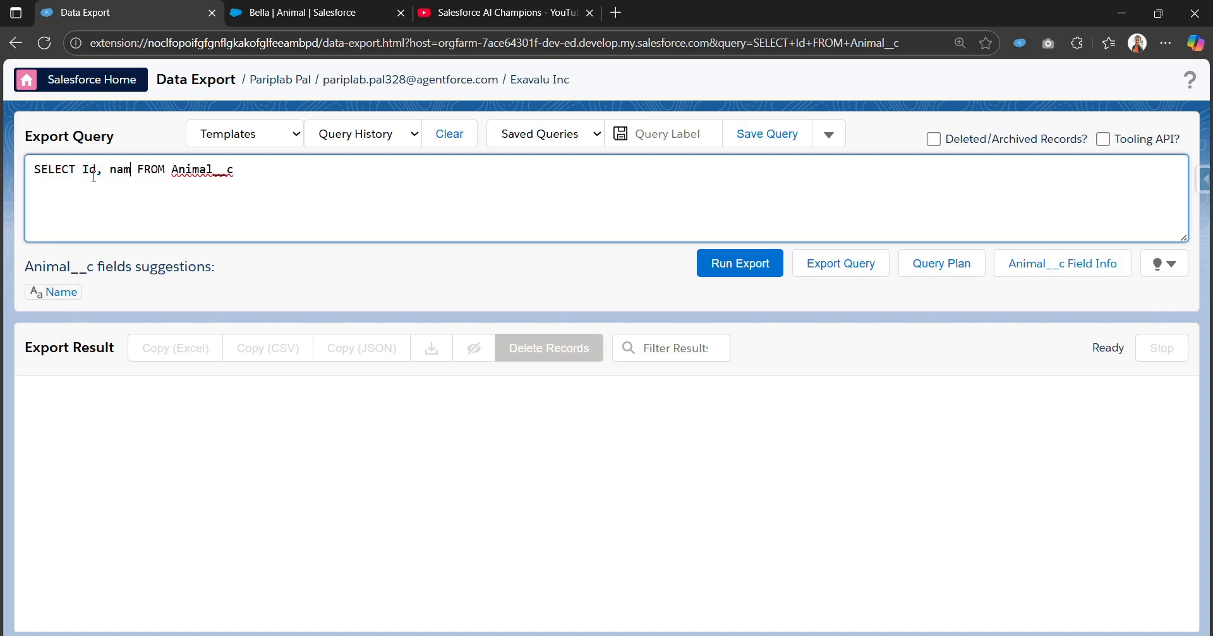
left_click(57, 302)
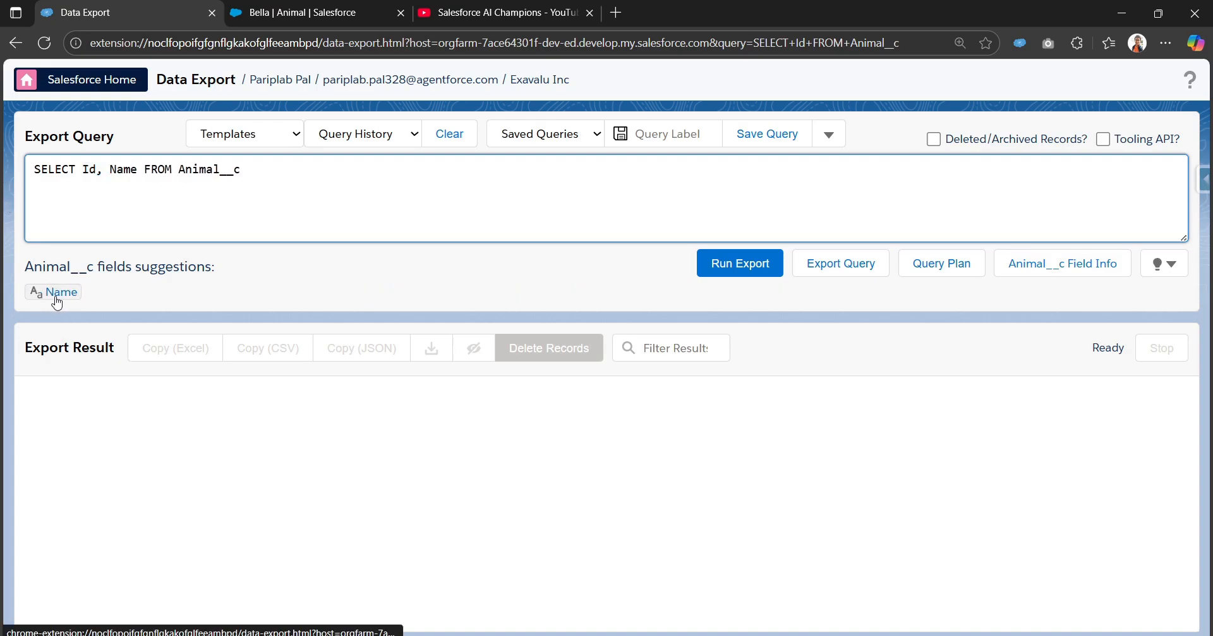
type(", spe")
left_click(56, 303)
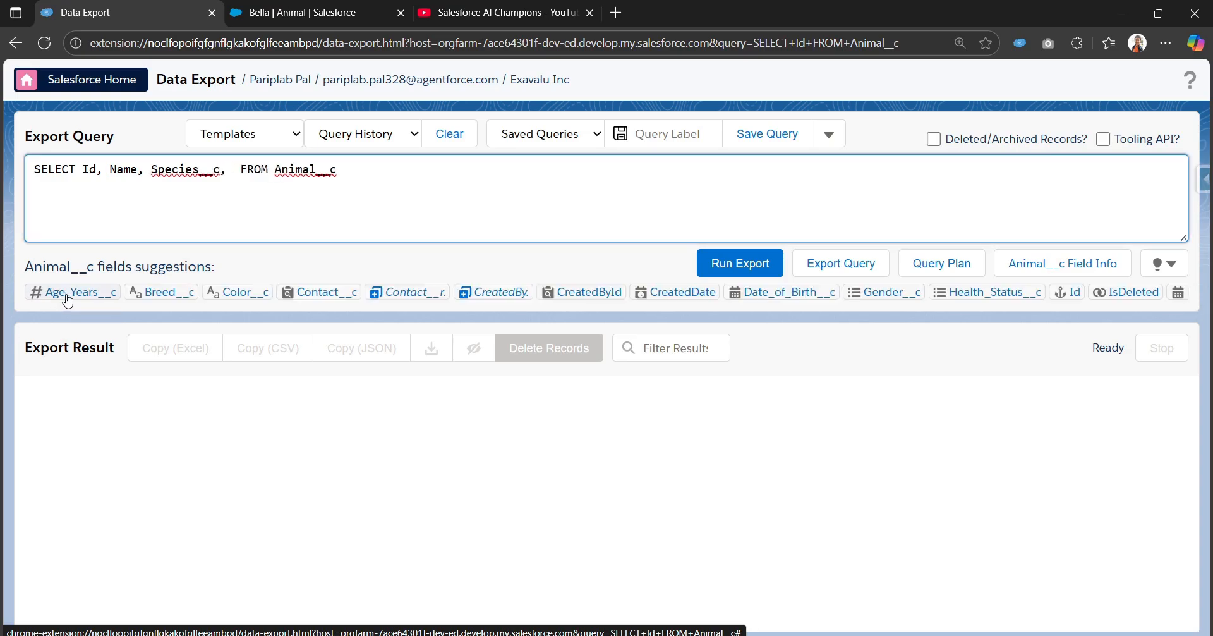
left_click(157, 294)
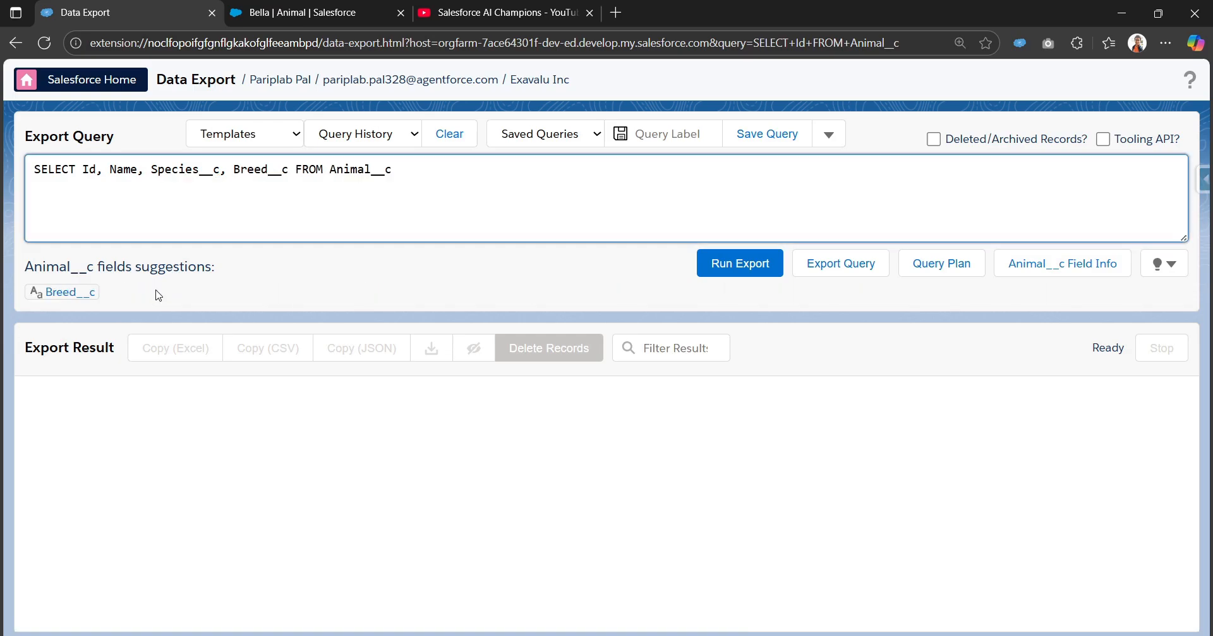
Extend the query's field list with Color__c, Health_Status__c, Date_of_Birth__c and Age_Years__c
type("colo")
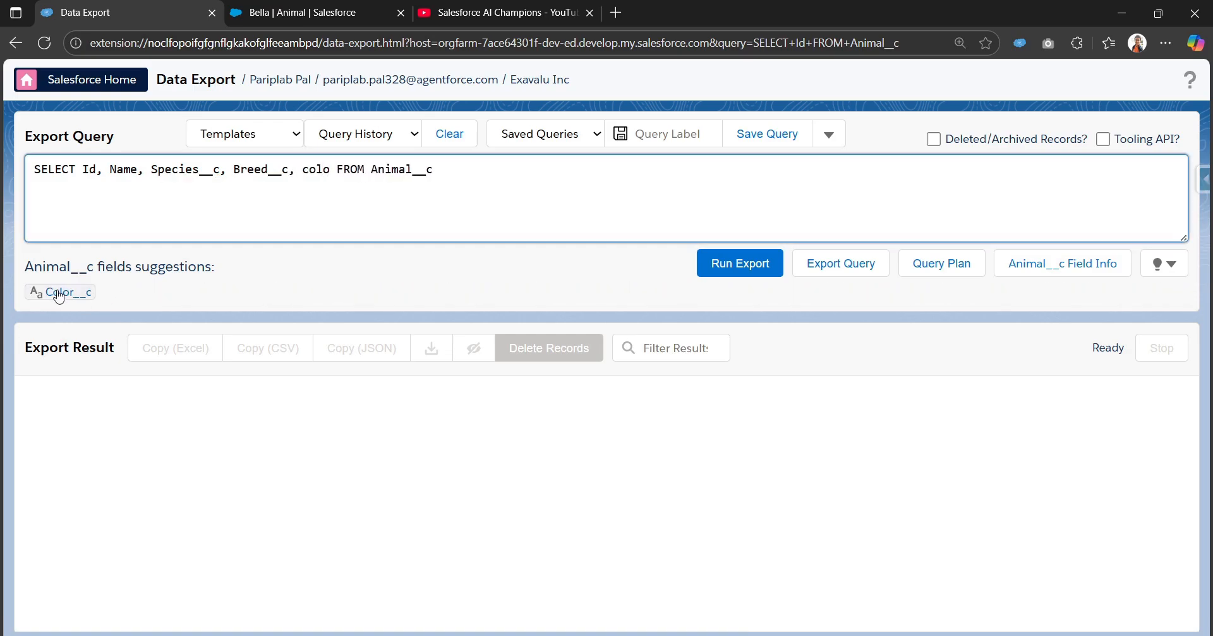
left_click(59, 294)
type("hea")
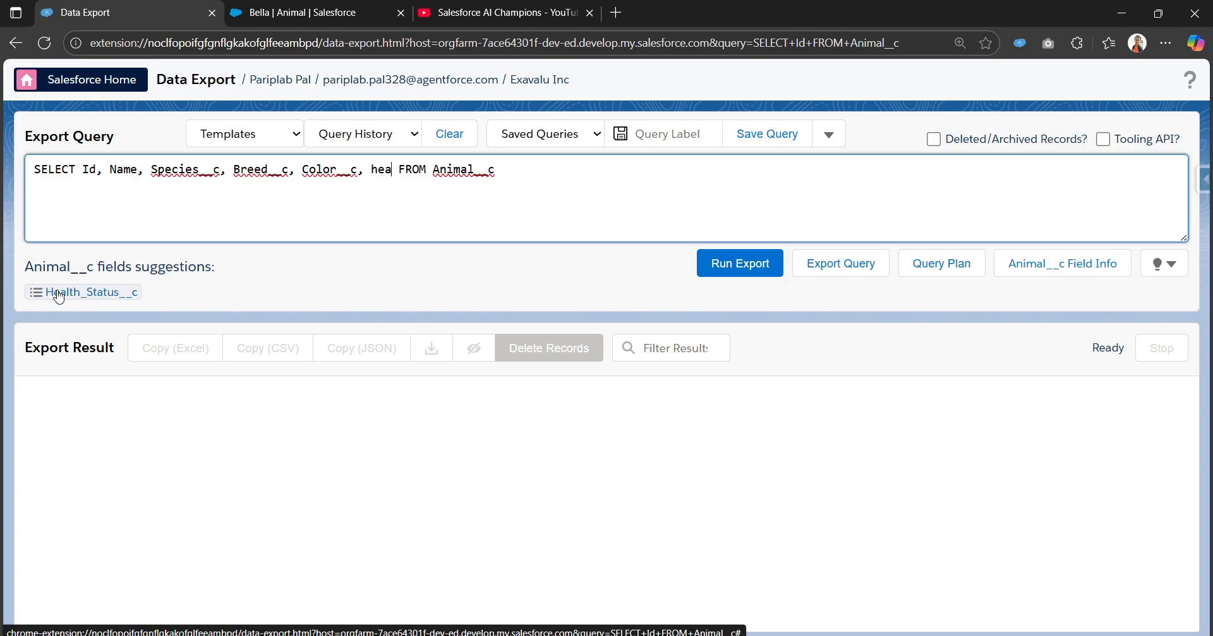
left_click(59, 293)
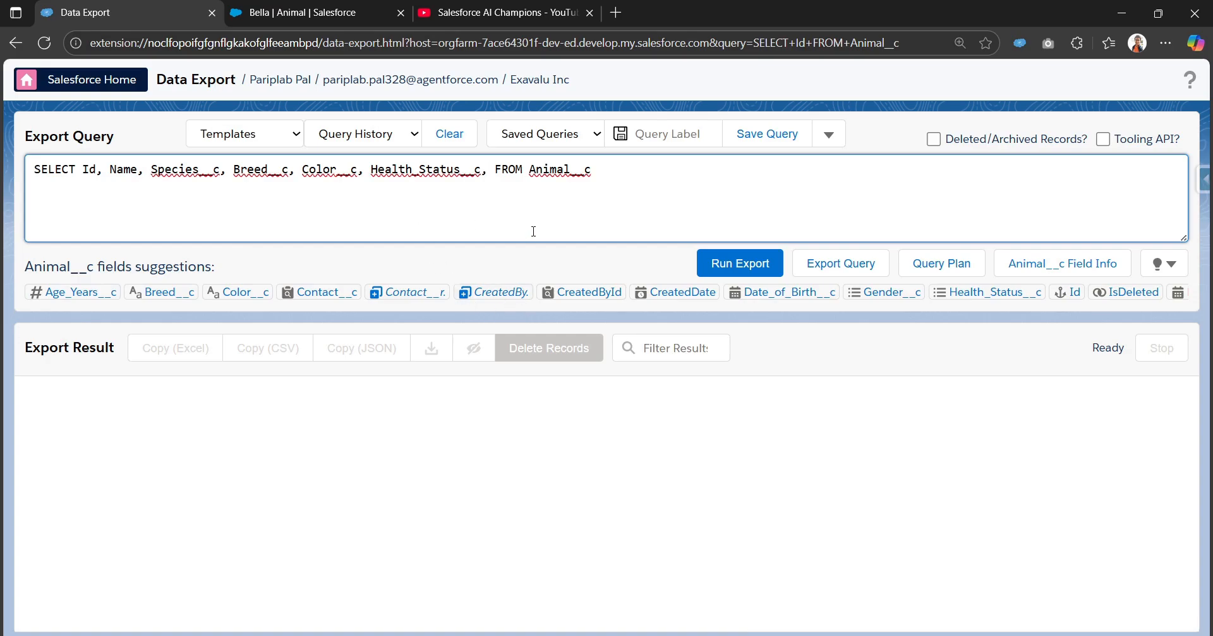
left_click(772, 292)
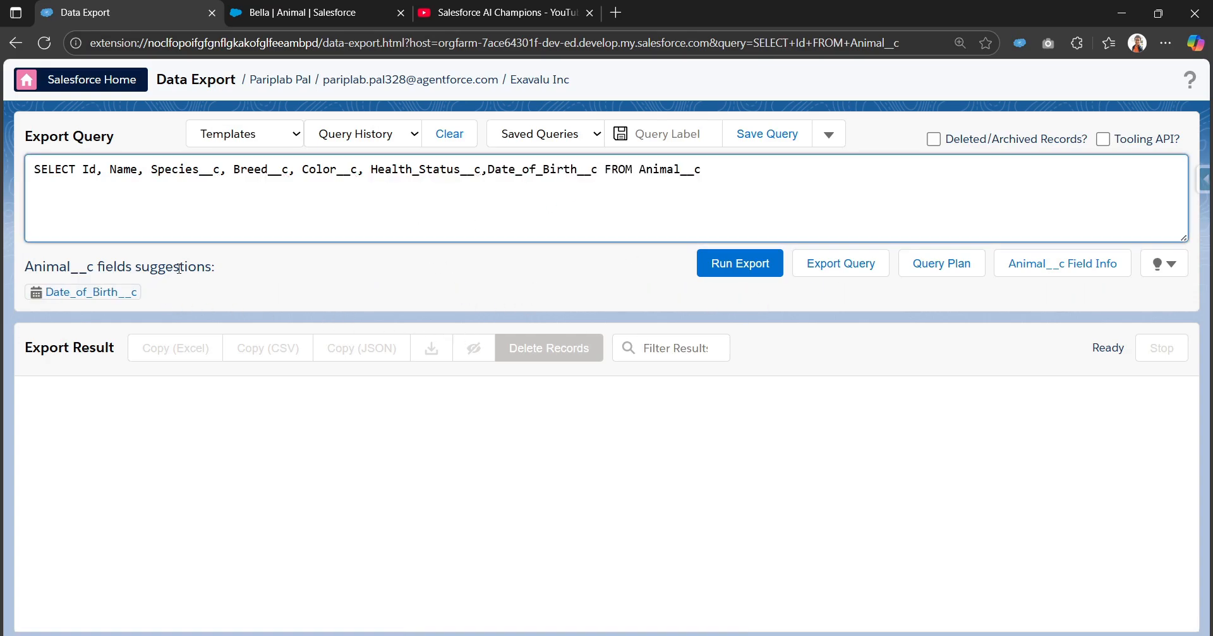
type(", age")
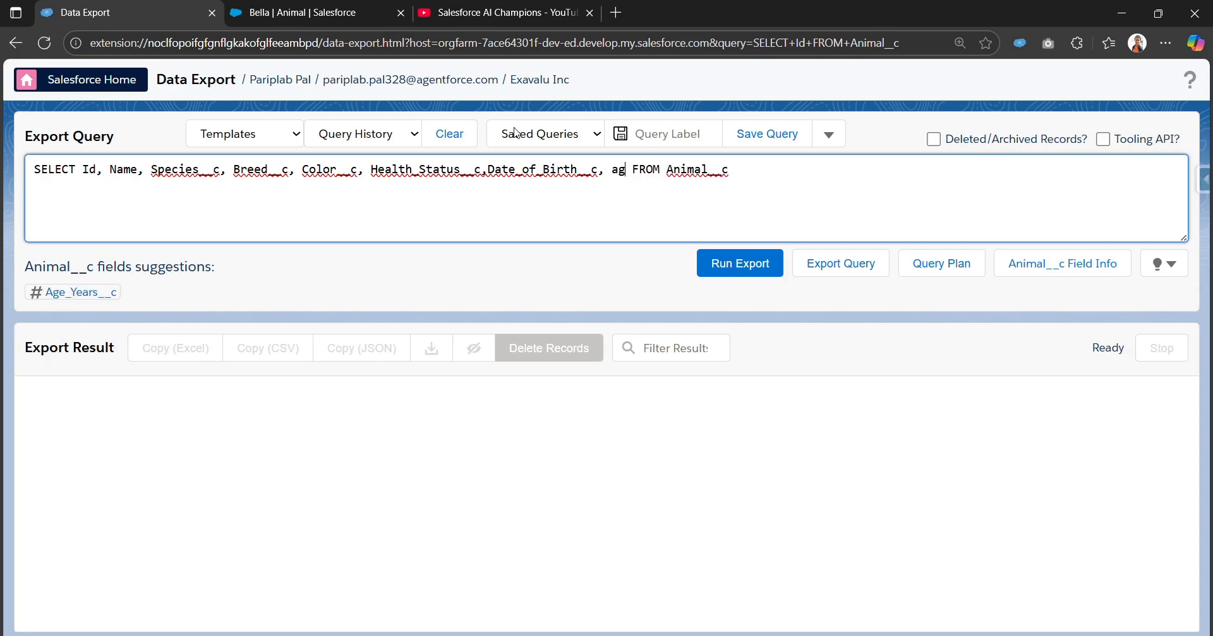
left_click(63, 292)
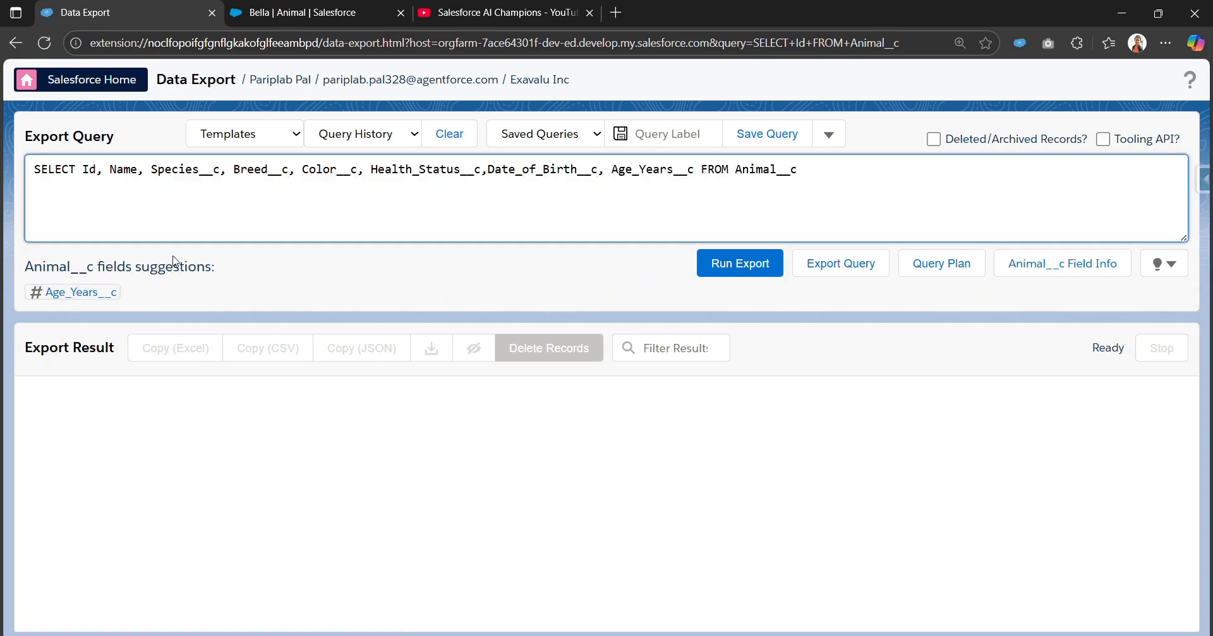
Add Gender__c and Weight_kg__c to the end of the query's field list, expanding the field suggestions to find the weight field
type(", ge")
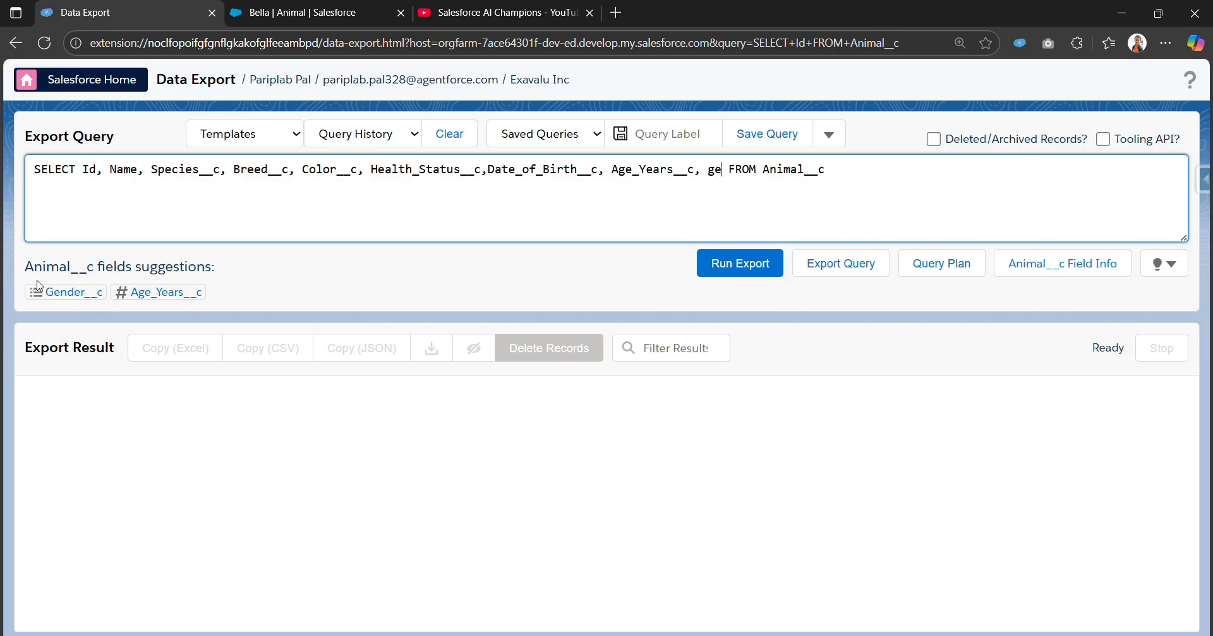
left_click(66, 292)
left_click(936, 170)
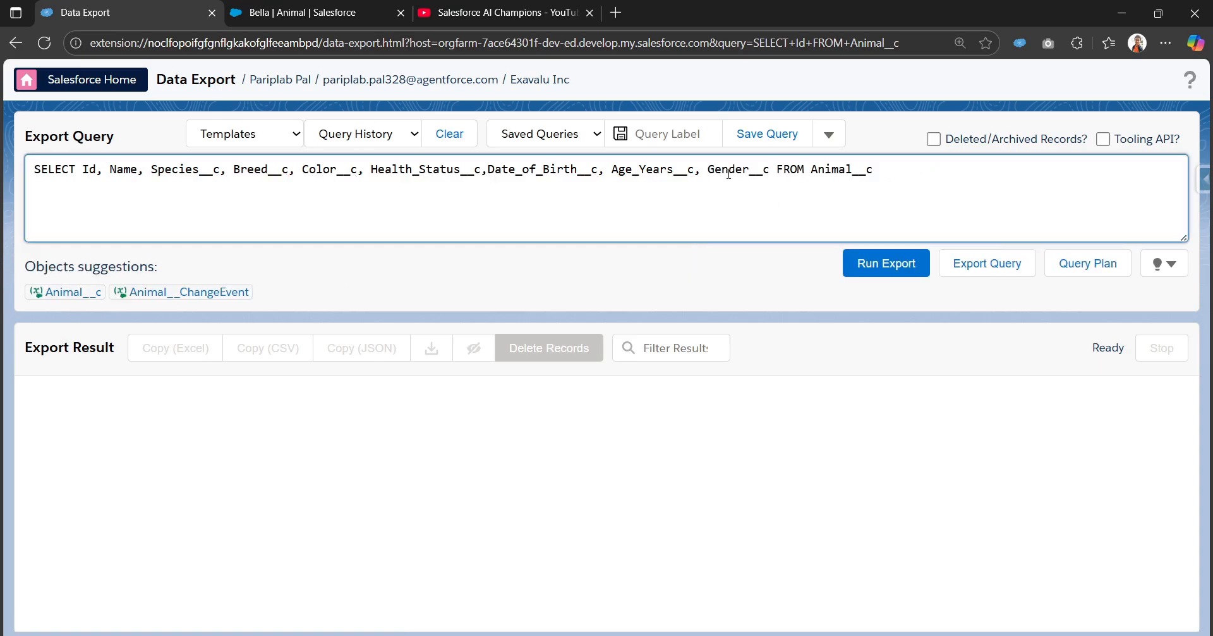
left_click(771, 169)
type(",")
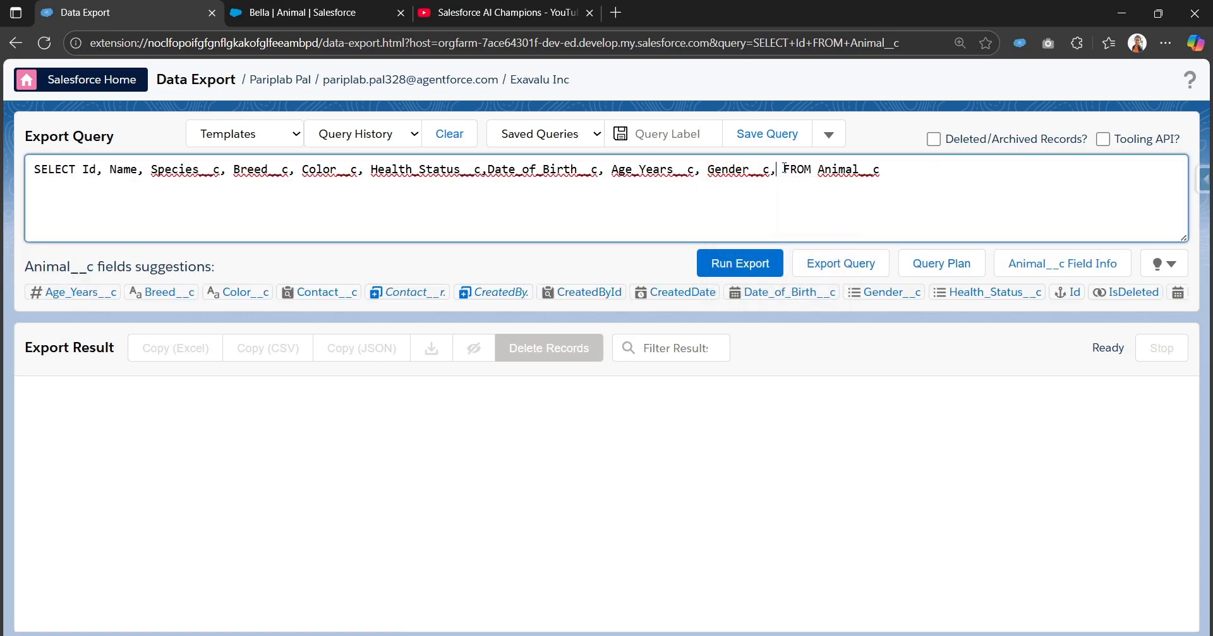
left_click(1166, 270)
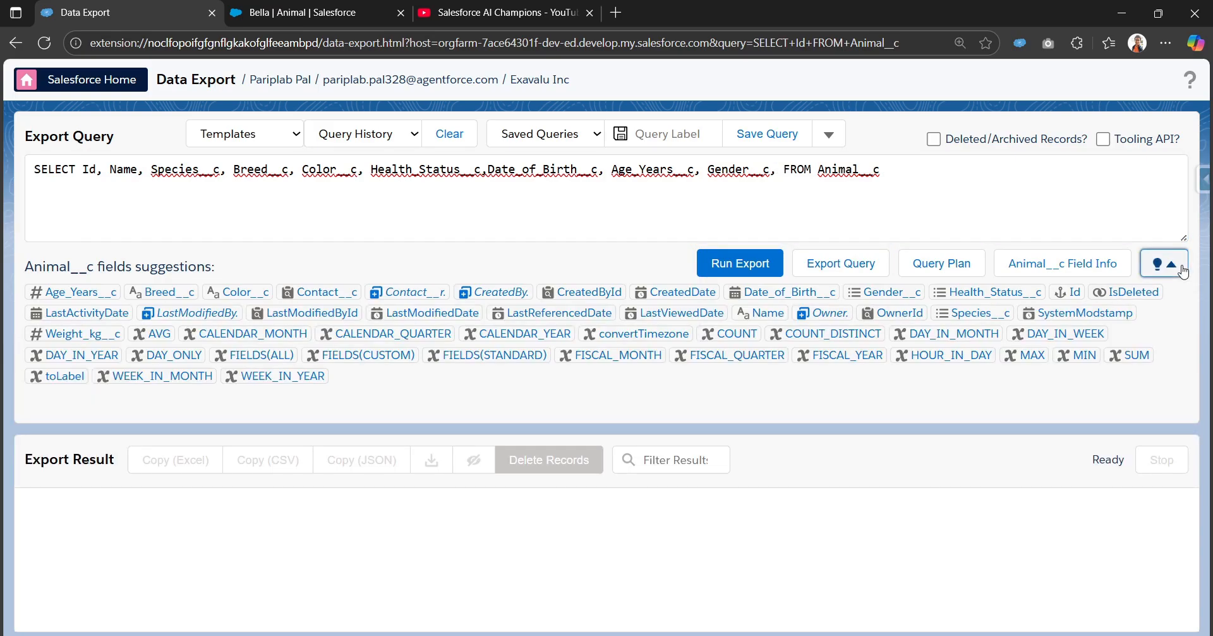
left_click(80, 342)
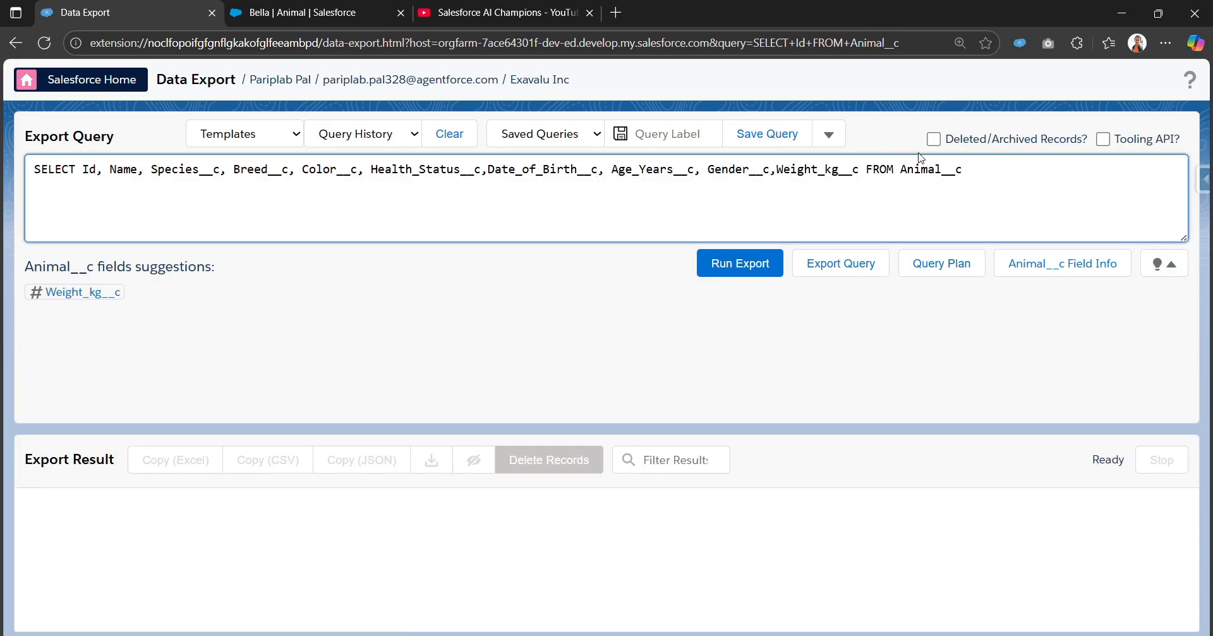
Run the export of all Animal__c records and collapse the expanded field suggestions
right_click(977, 171)
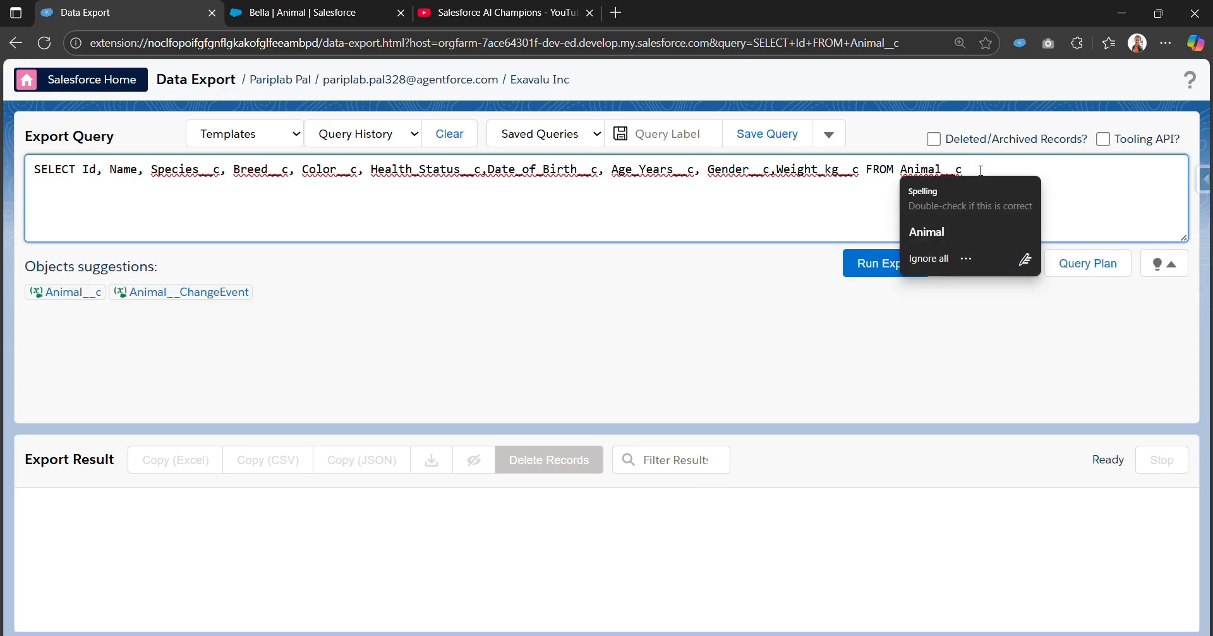
key("Escape")
left_click(759, 262)
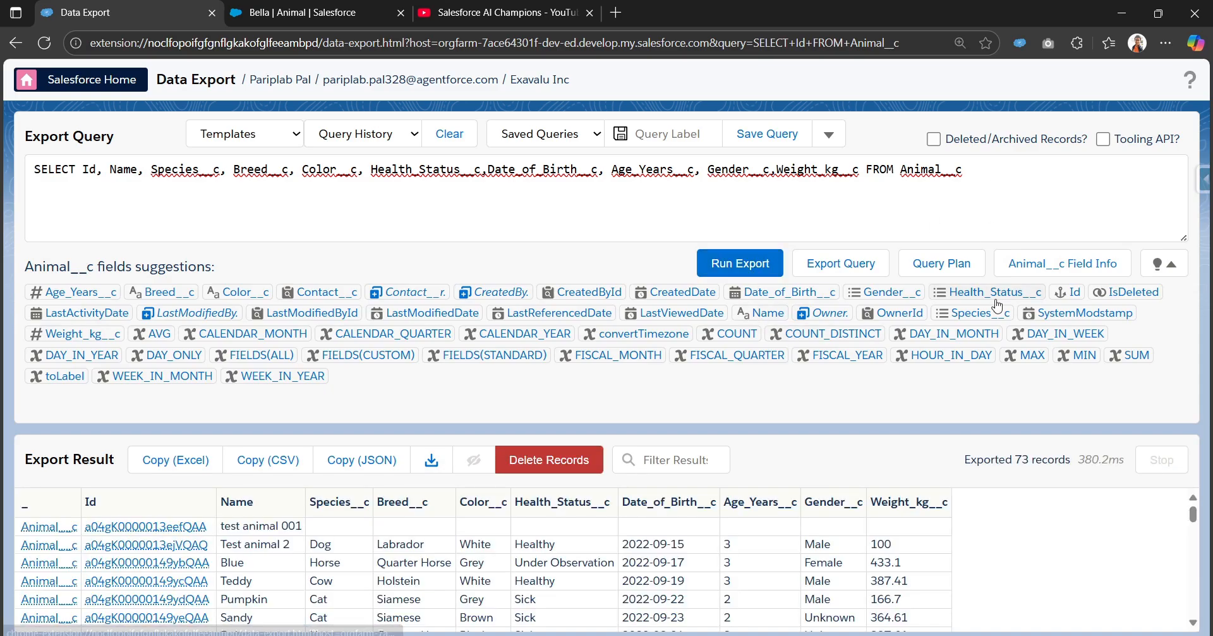
left_click(1176, 269)
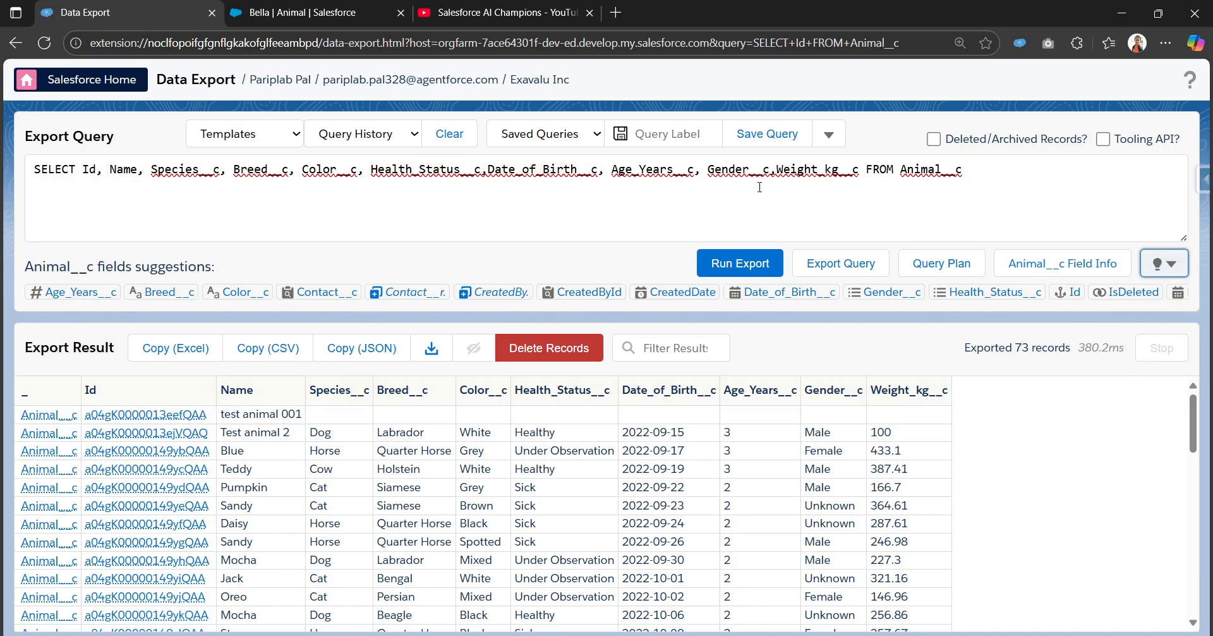
Append a WHERE clause to the query that filters for Species__c ='Dog'
left_click(982, 178)
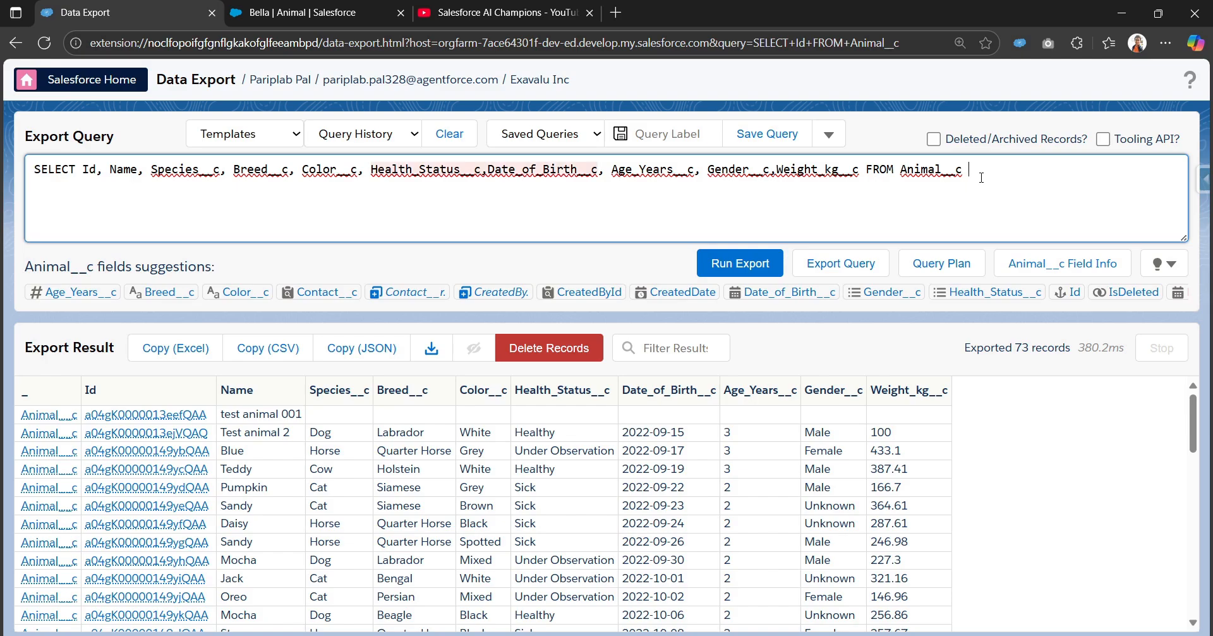
type("WHERE")
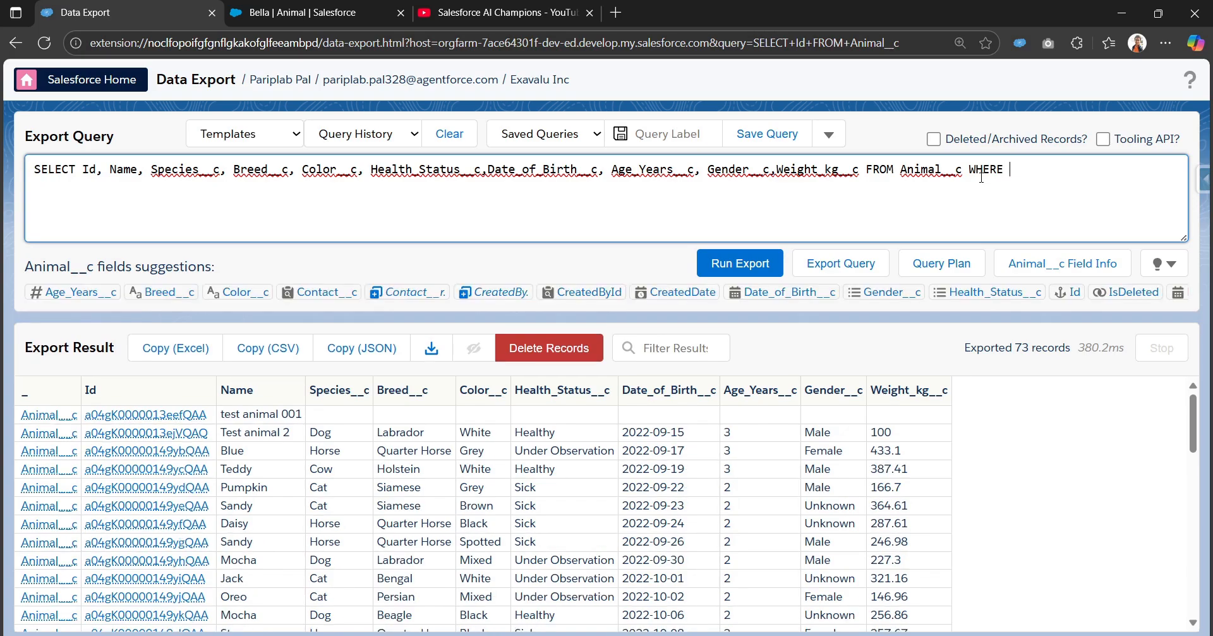
type(" sp")
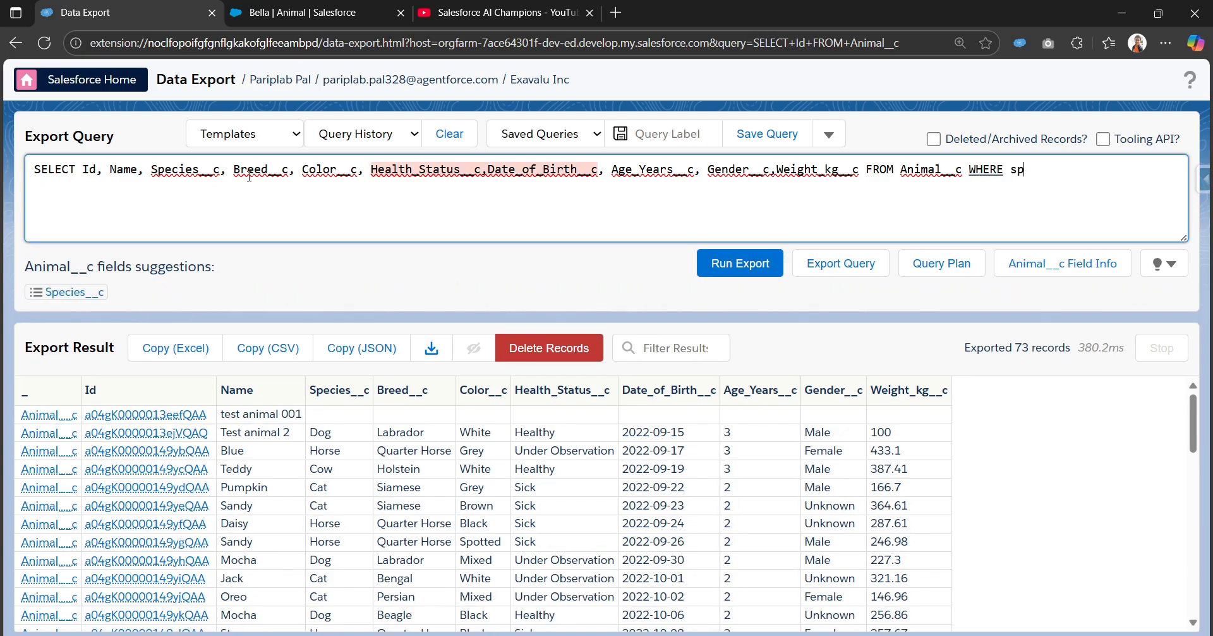
left_click(60, 294)
type("=''")
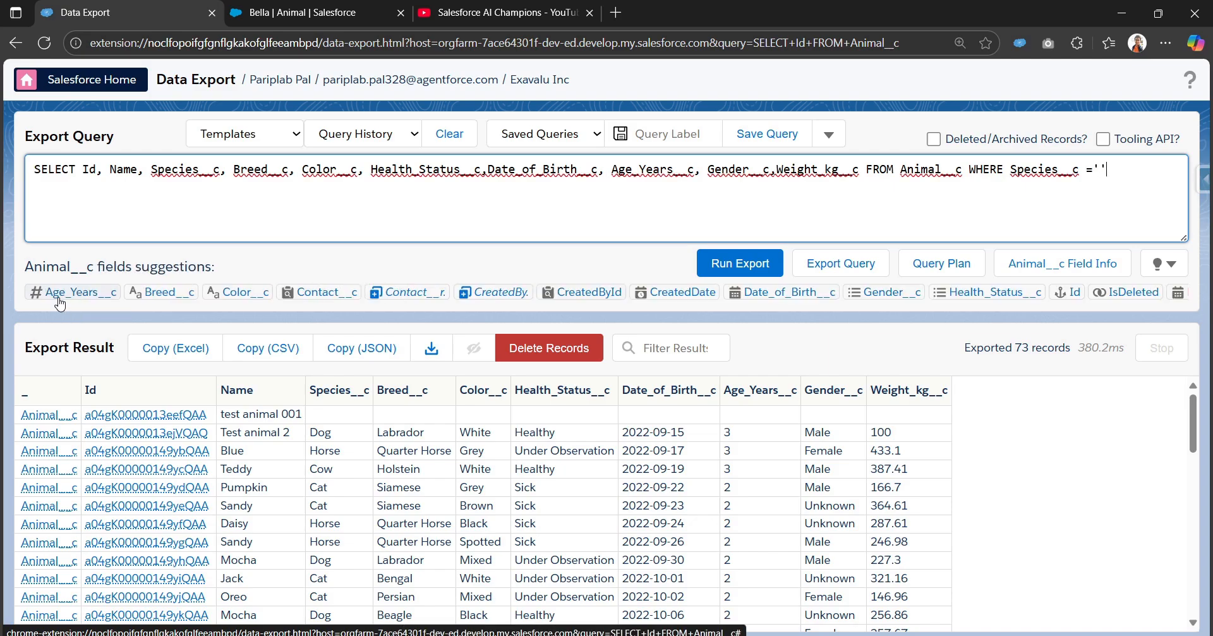
key("Left")
type("Dog")
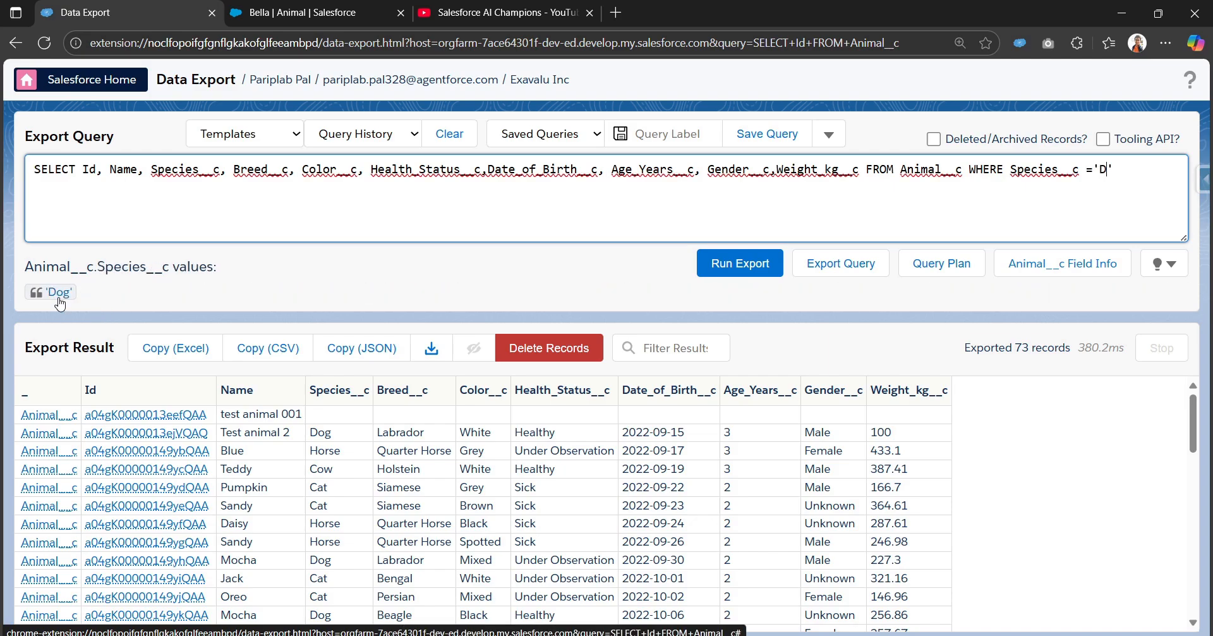
left_click(58, 295)
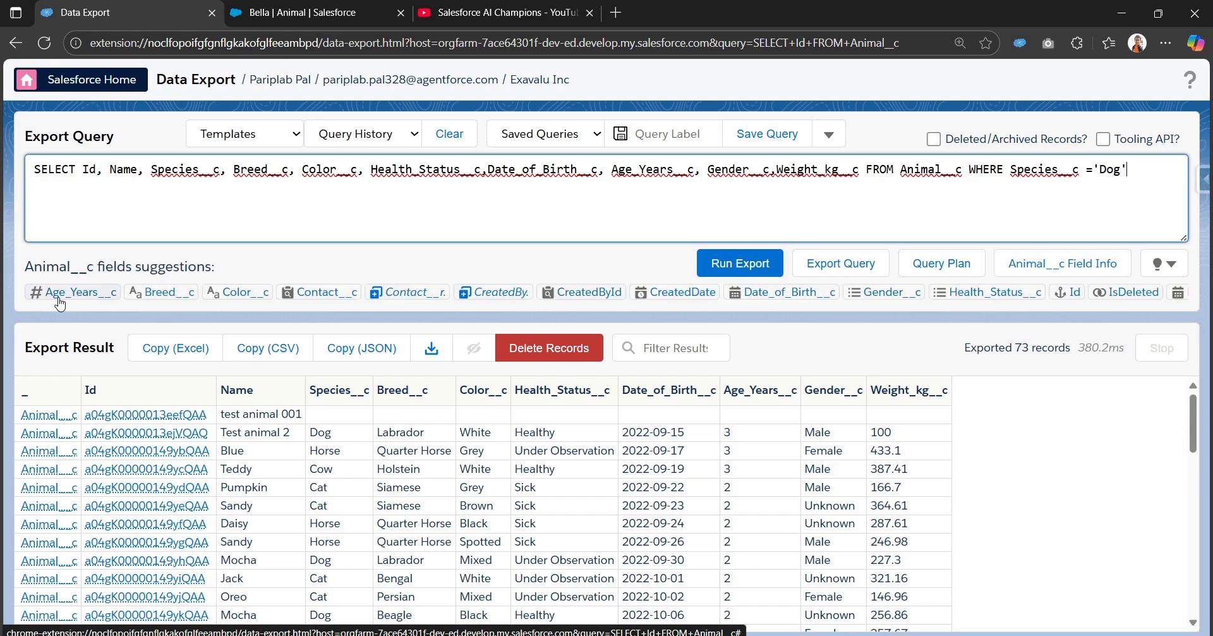
Add the condition AND Health_Status__c = 'Healthy' to the query and run the export again
type("AN")
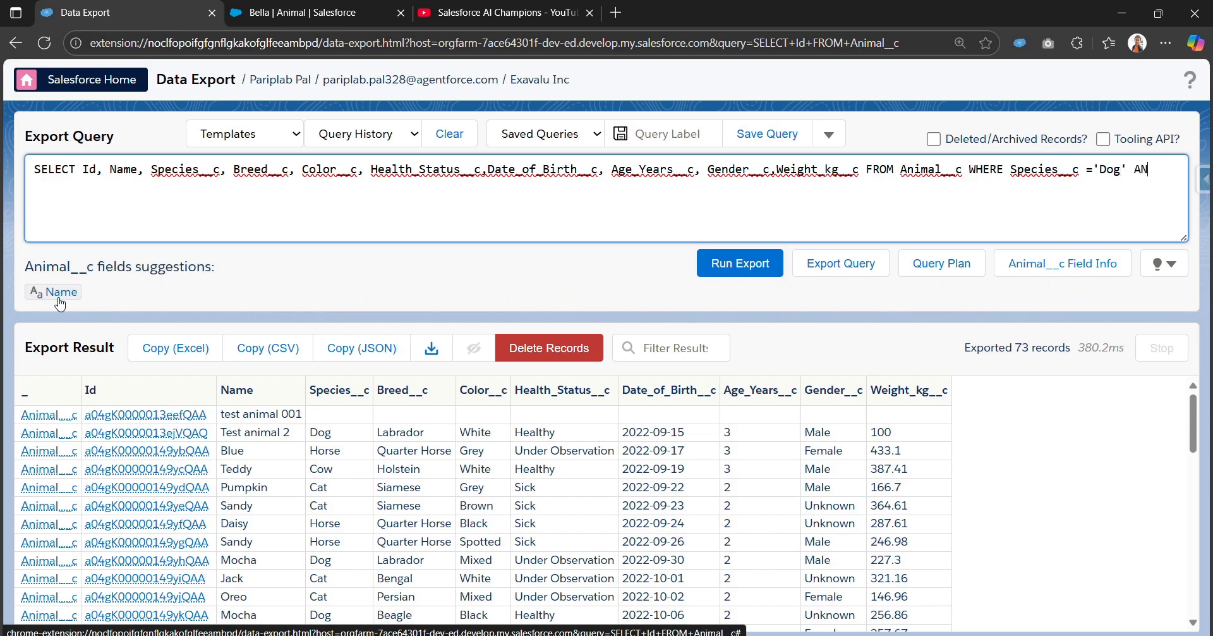
type("D Hea")
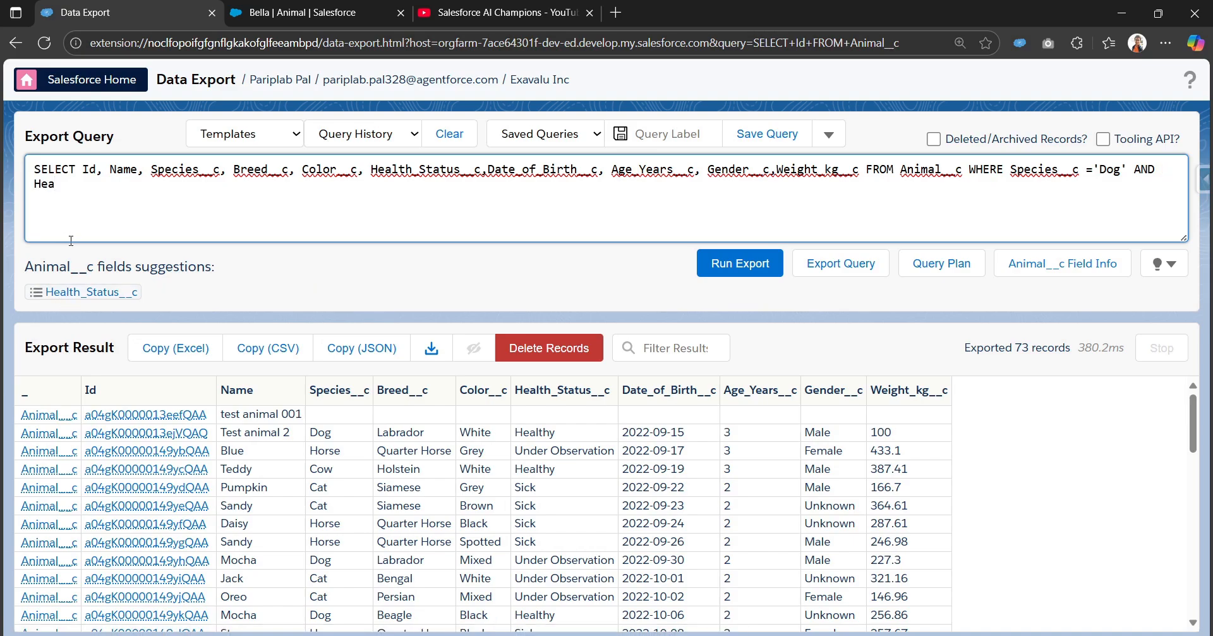
left_click(76, 291)
type("= ")
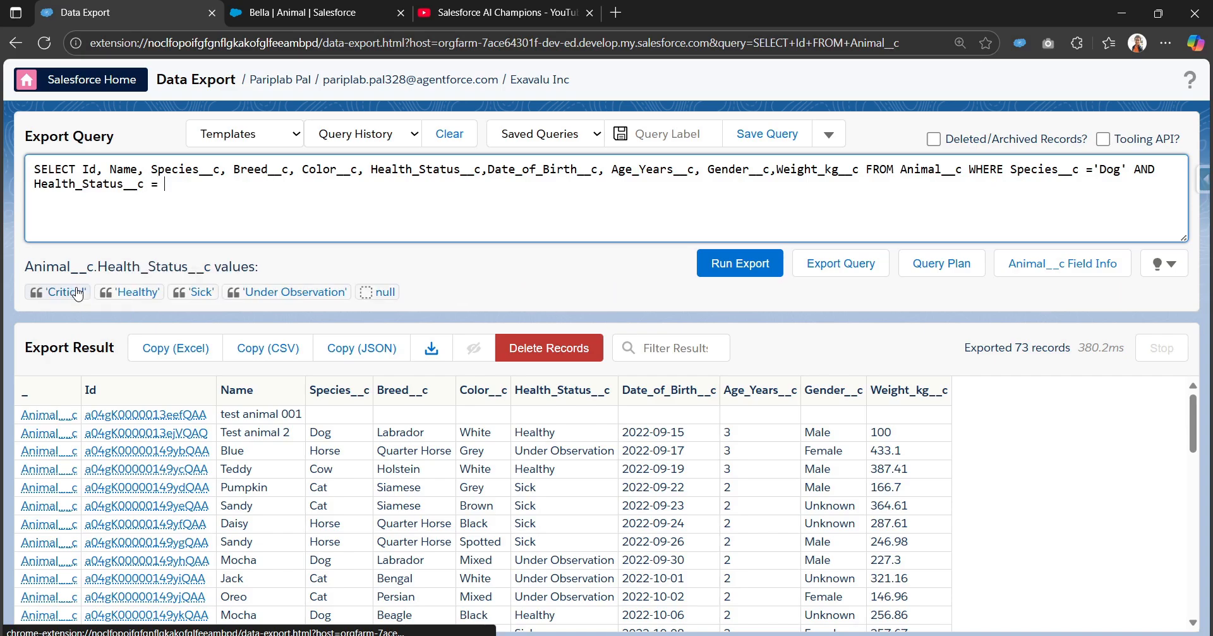
type("'")
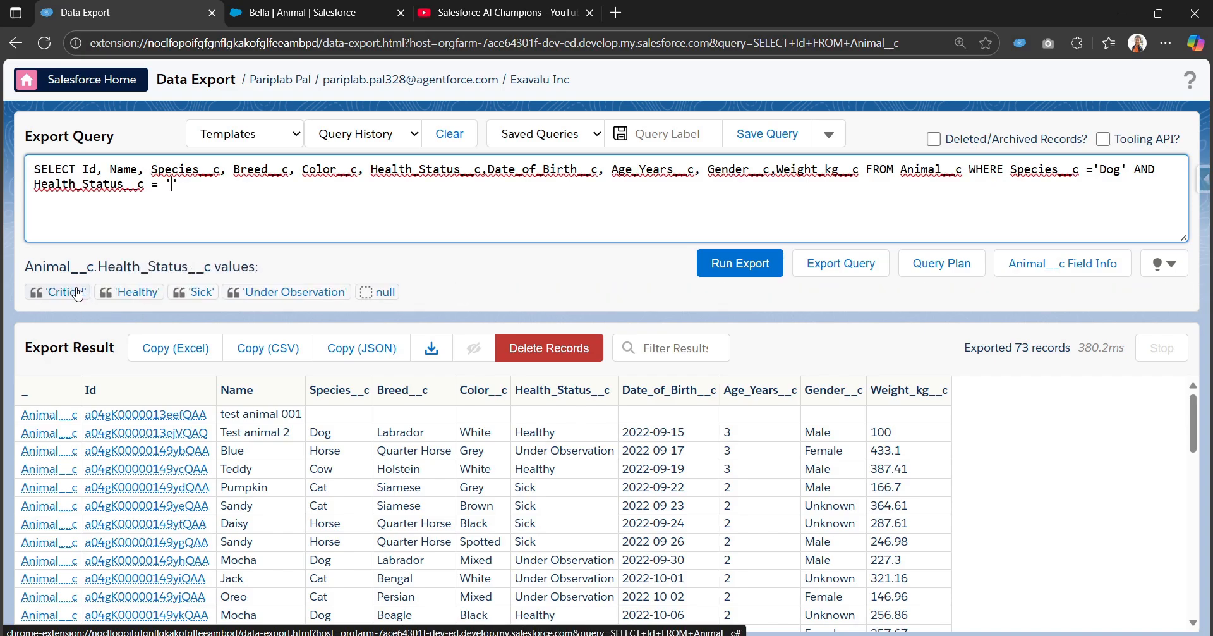
type("Hea")
type("lthy")
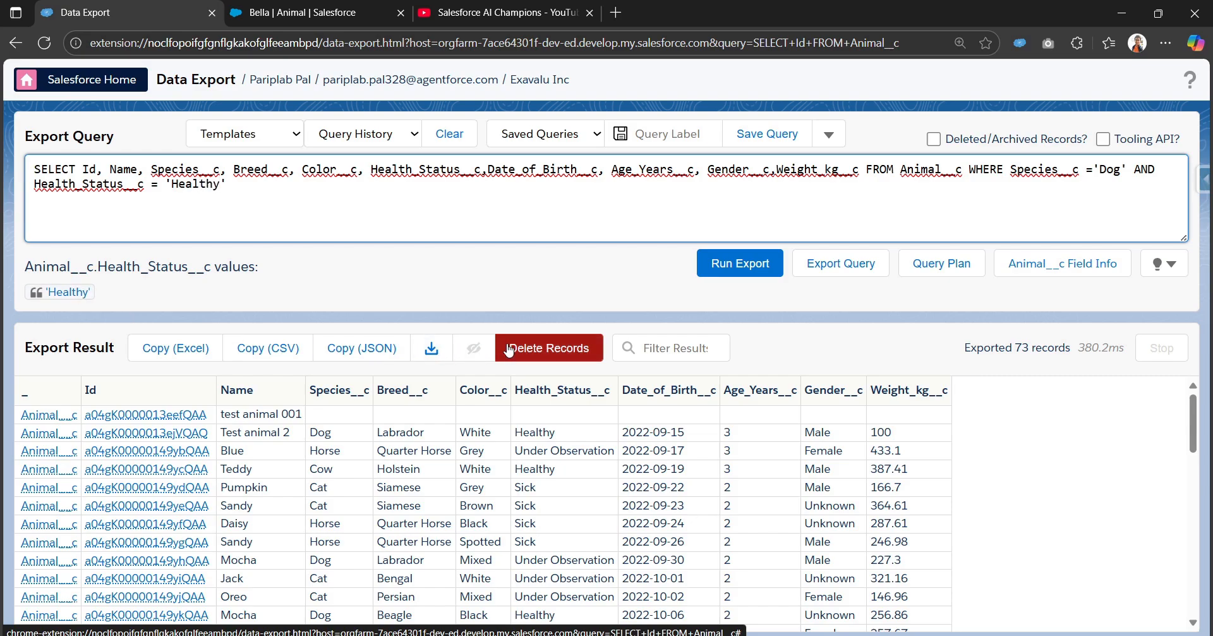
left_click(740, 263)
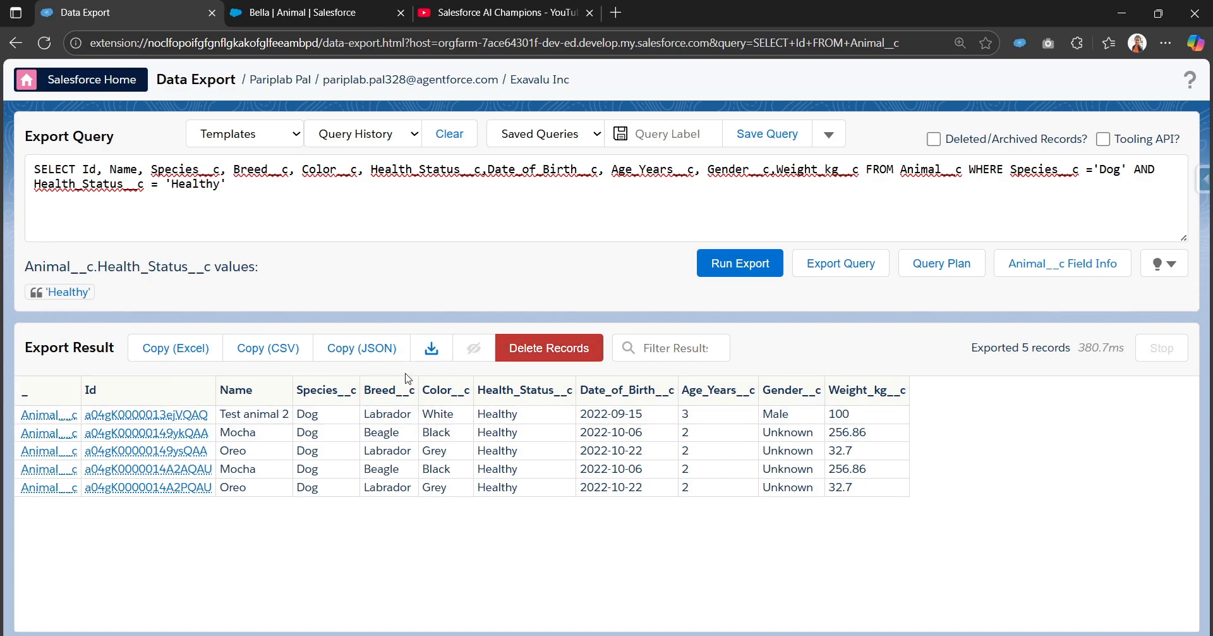
Download the export result as a CSV file and open Animal__c-20_9_2025 from the Downloads folder in Excel
left_click(432, 348)
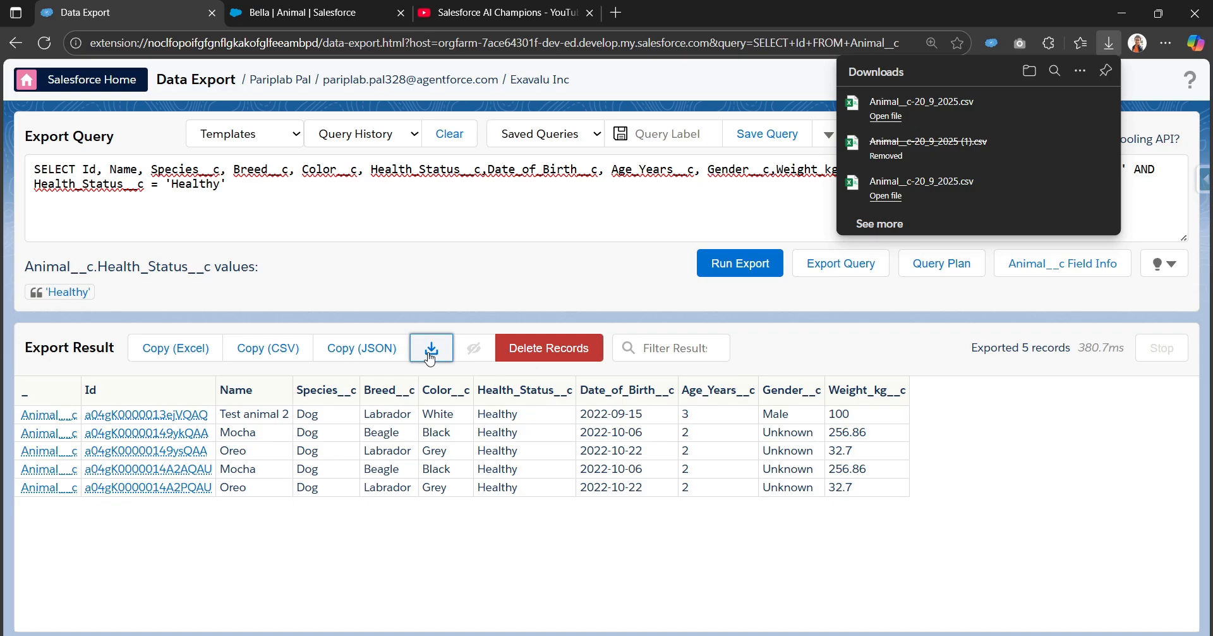
left_click(596, 246)
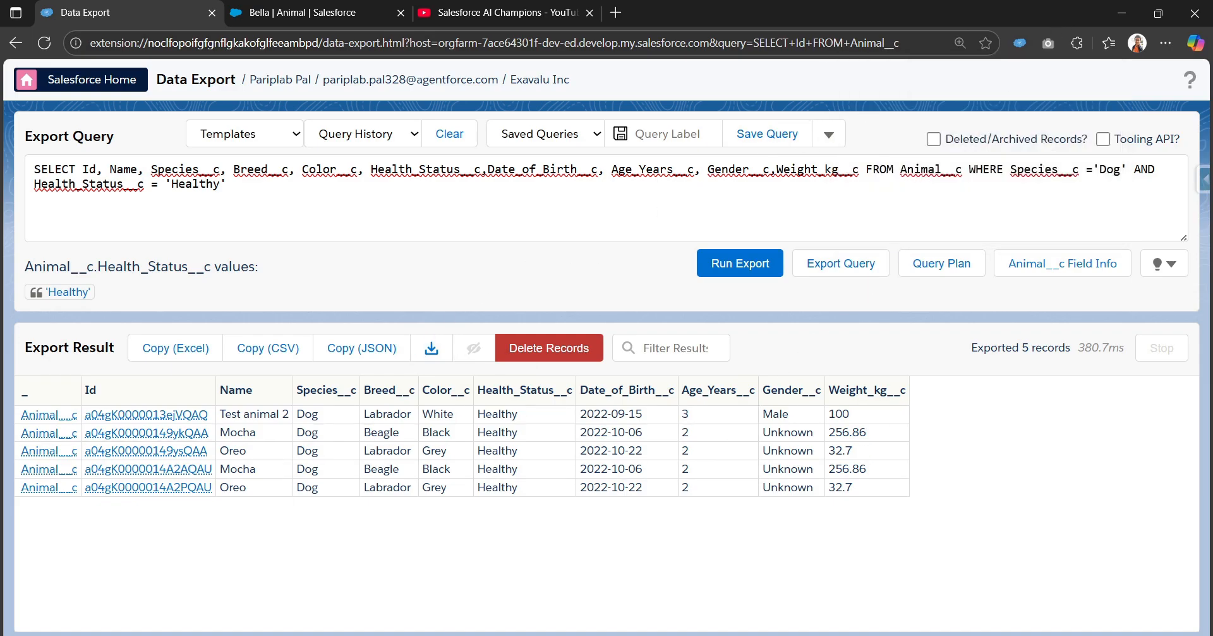
left_click(415, 593)
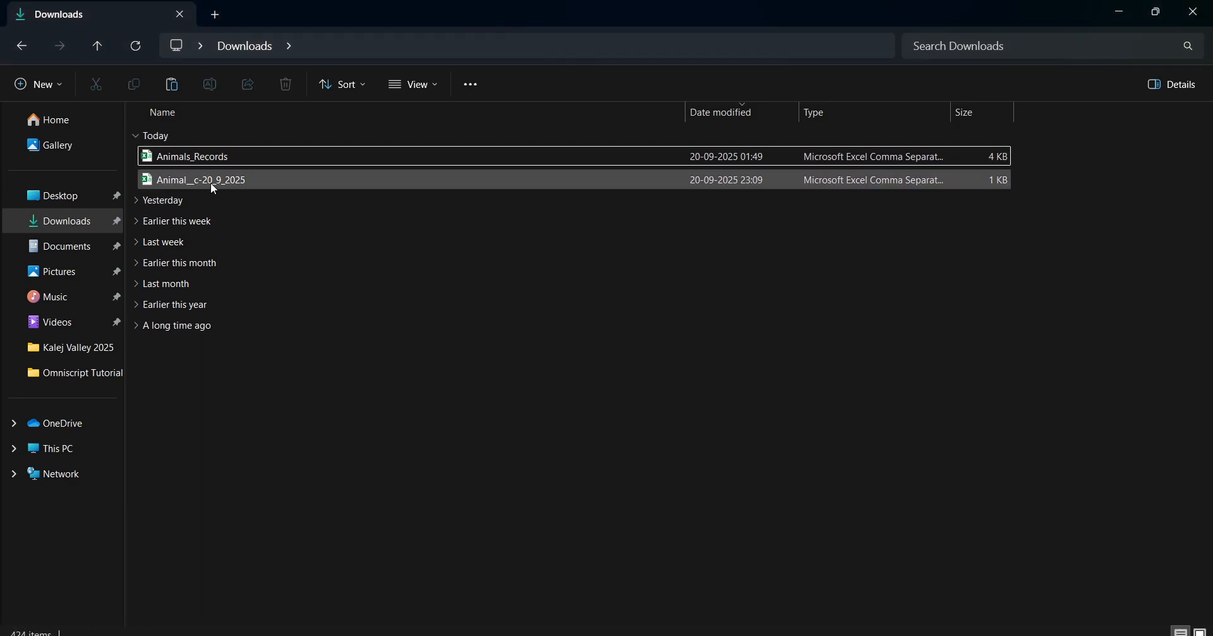
left_click(227, 183)
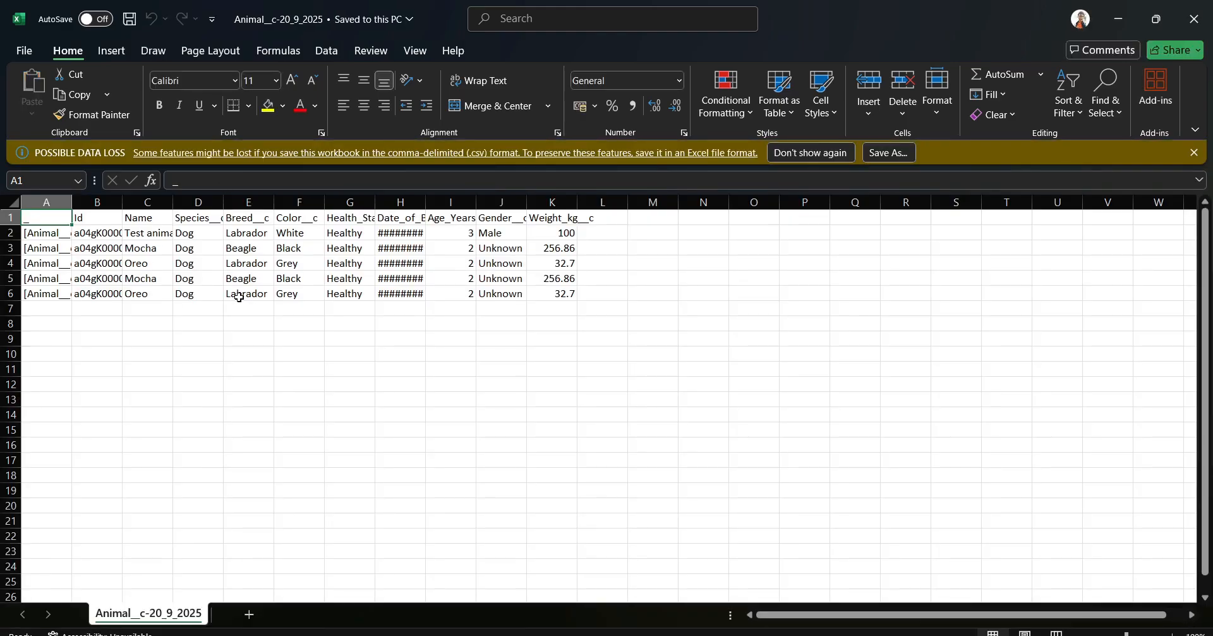
Autofit the column widths of the entire exported data range in the sheet
left_click(241, 278)
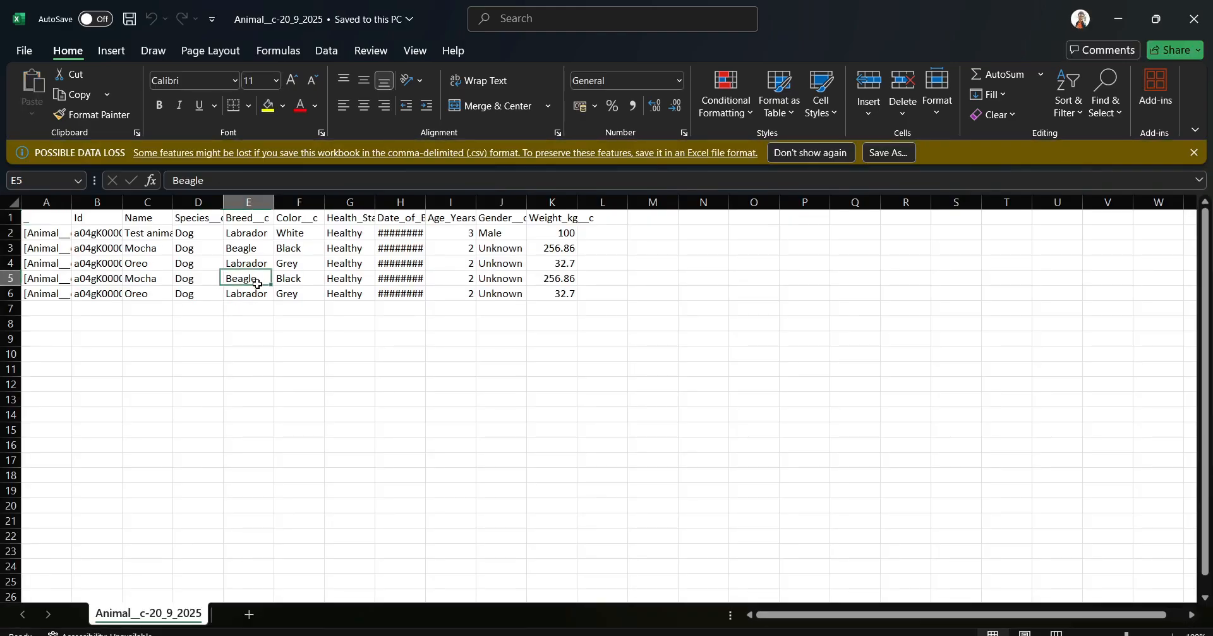
key("ctrl+a")
left_click(937, 95)
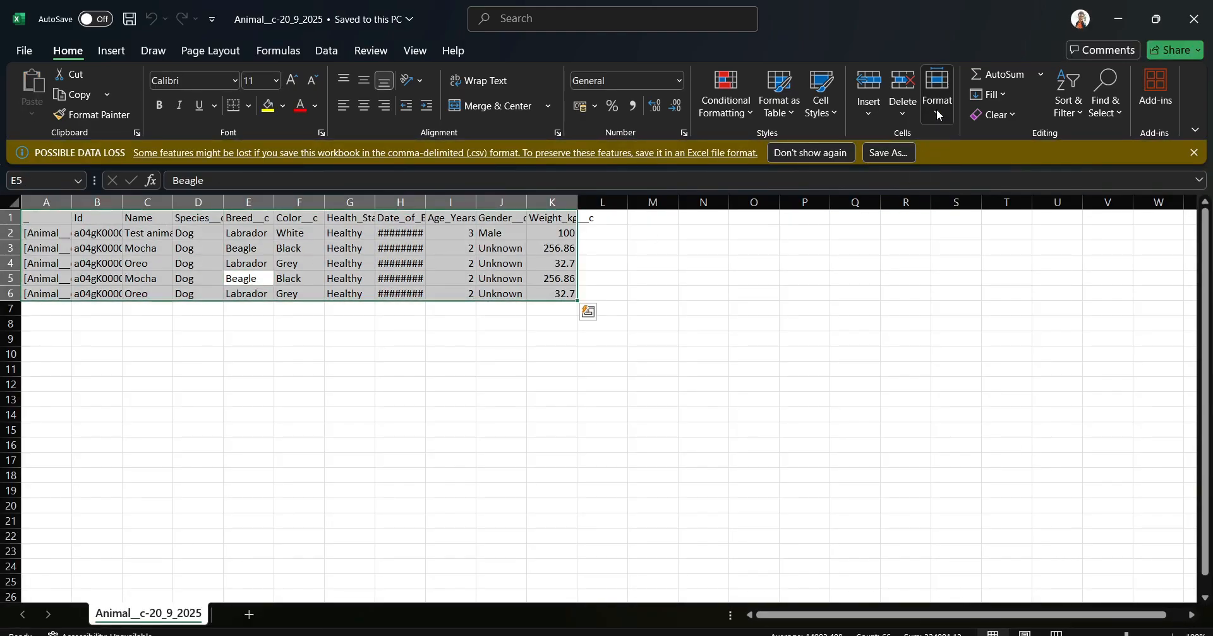
left_click(957, 231)
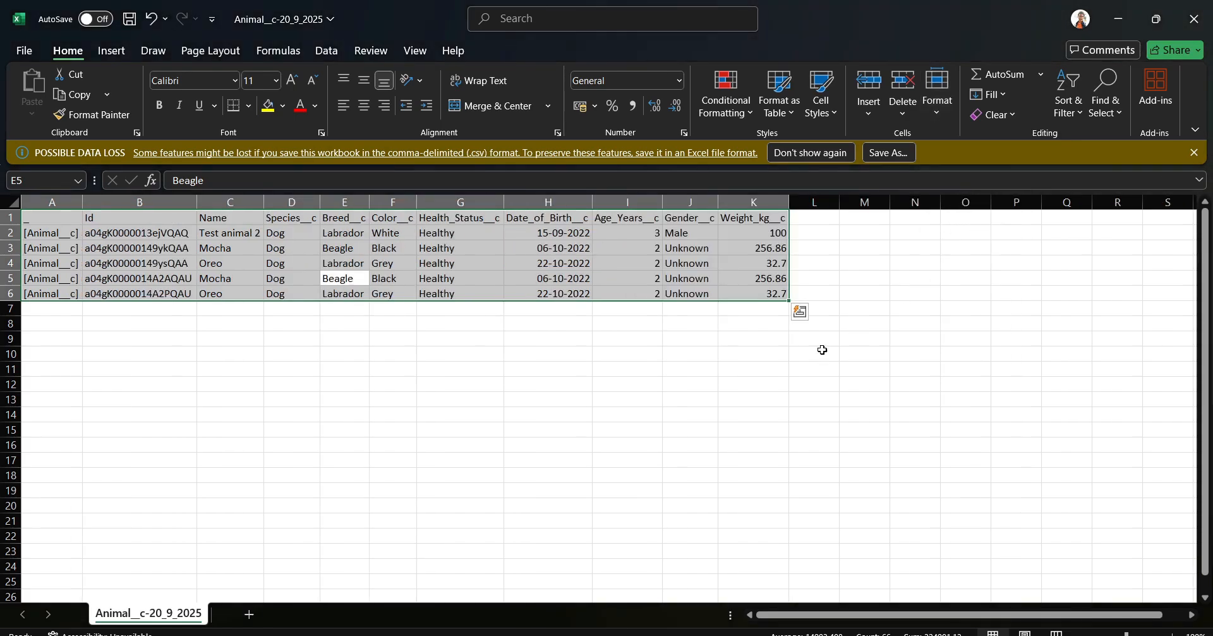
left_click(380, 341)
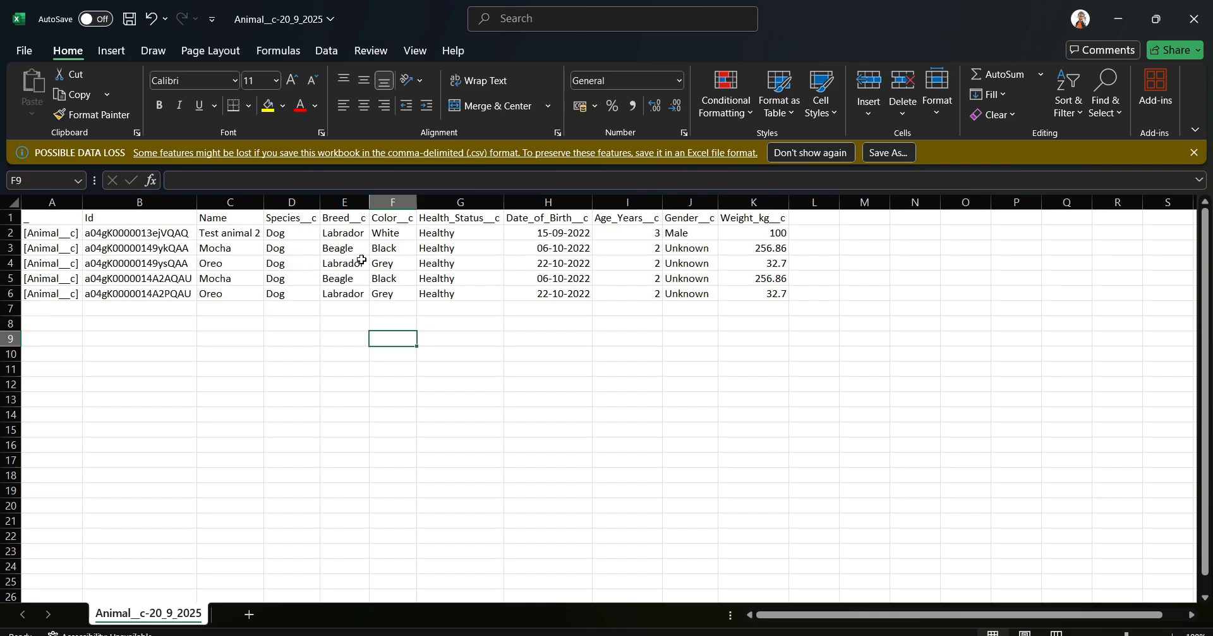
Examine the Species__c, Health_Status__c and Id columns of the exported records
left_click(284, 218)
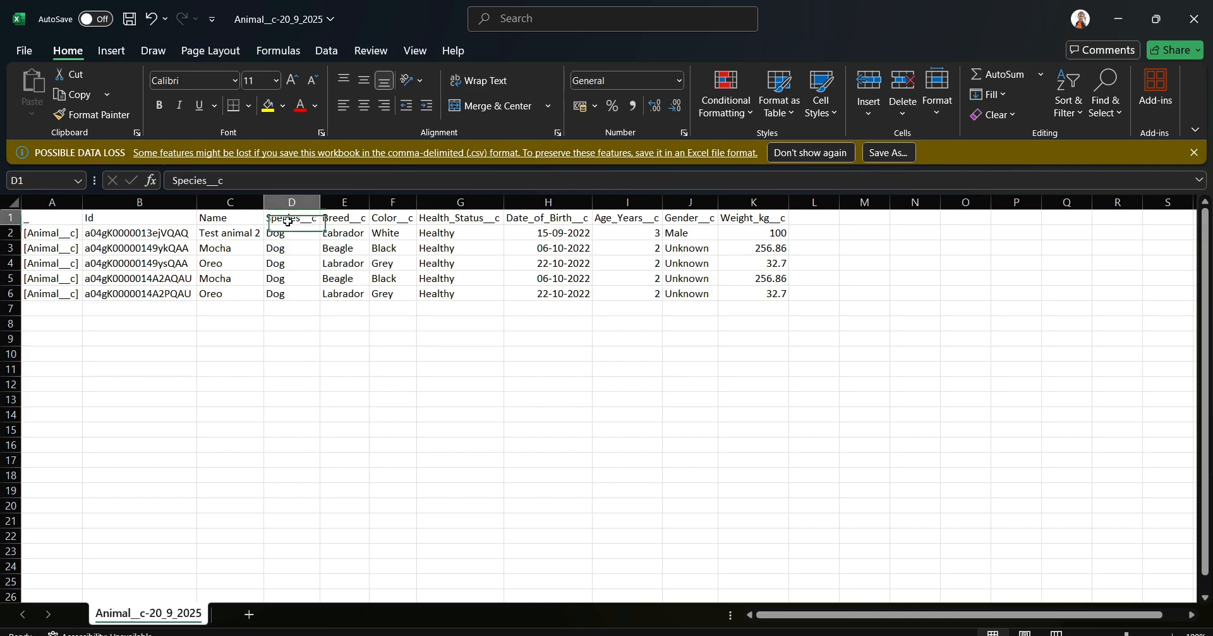
left_click(469, 221)
left_click(465, 294)
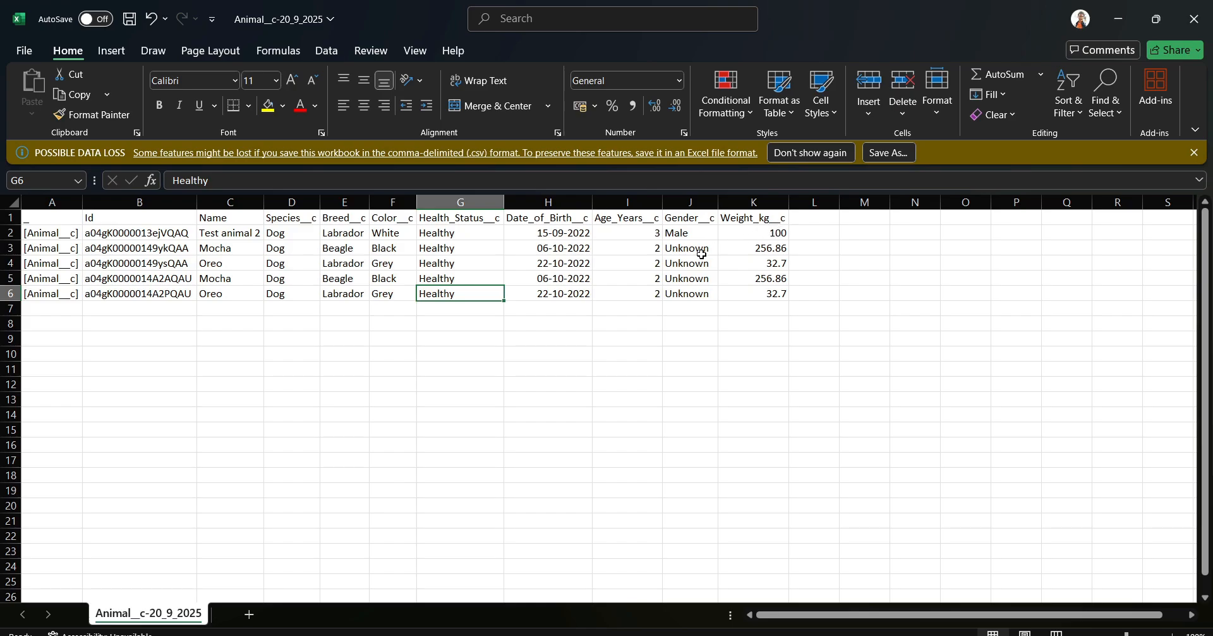
left_click(145, 235)
left_click(151, 263)
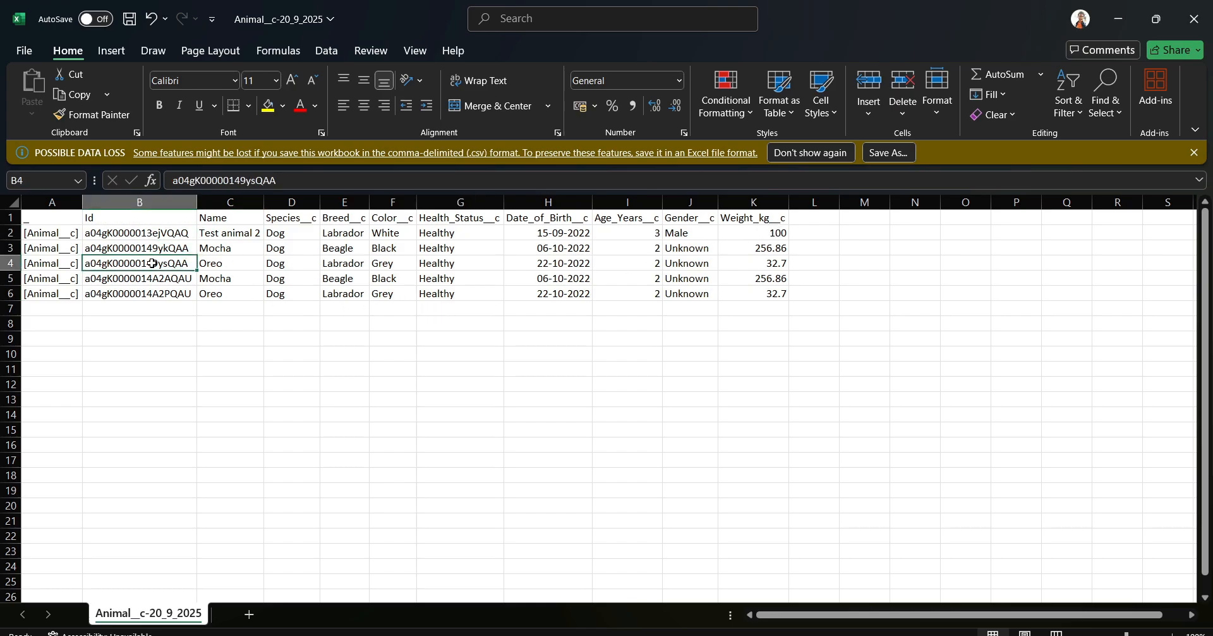
left_click(166, 289)
left_click(178, 235)
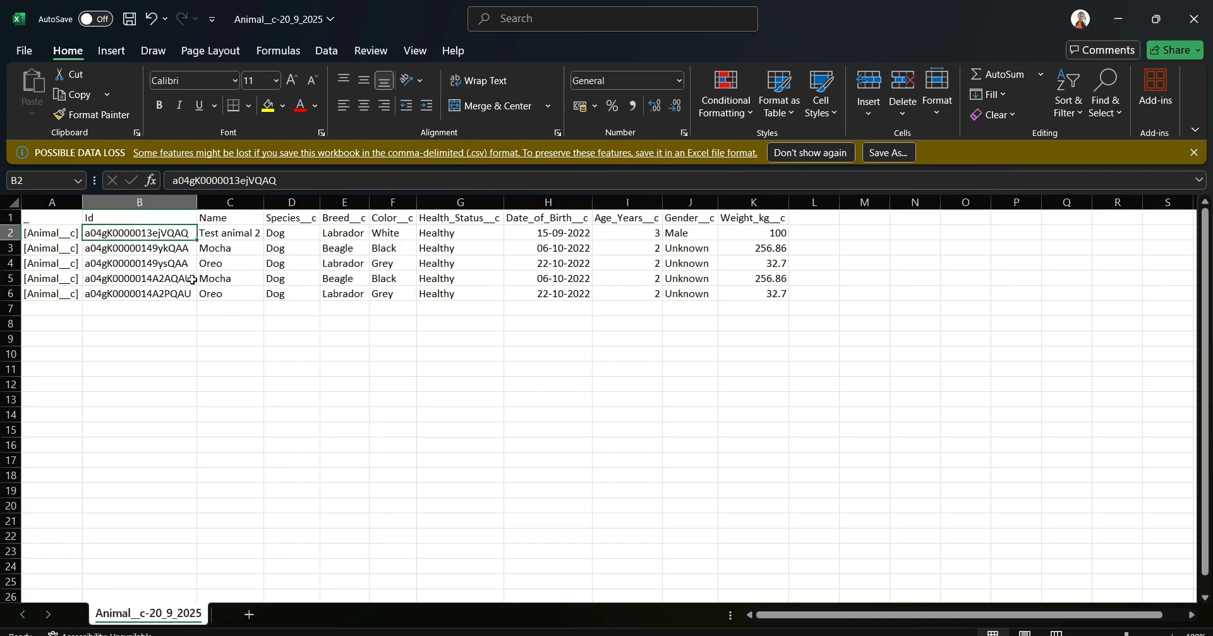
Switch back to the browser and open the Animal object's setup from the Bella record page
key("alt+Tab")
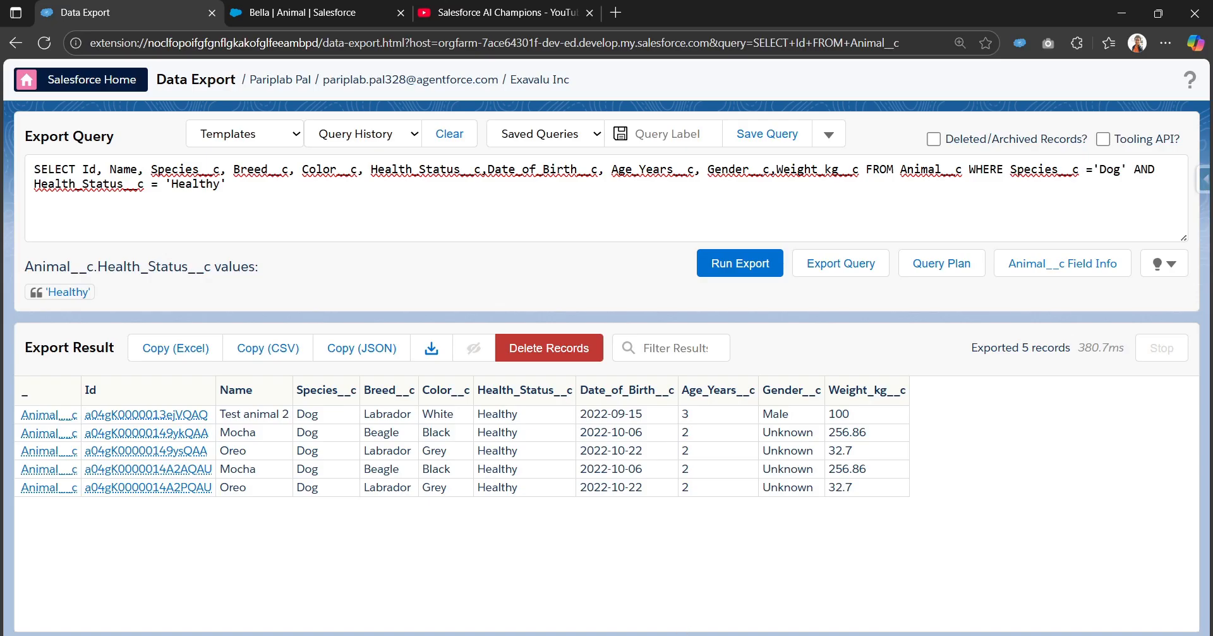
key("alt+Tab")
left_click(1111, 12)
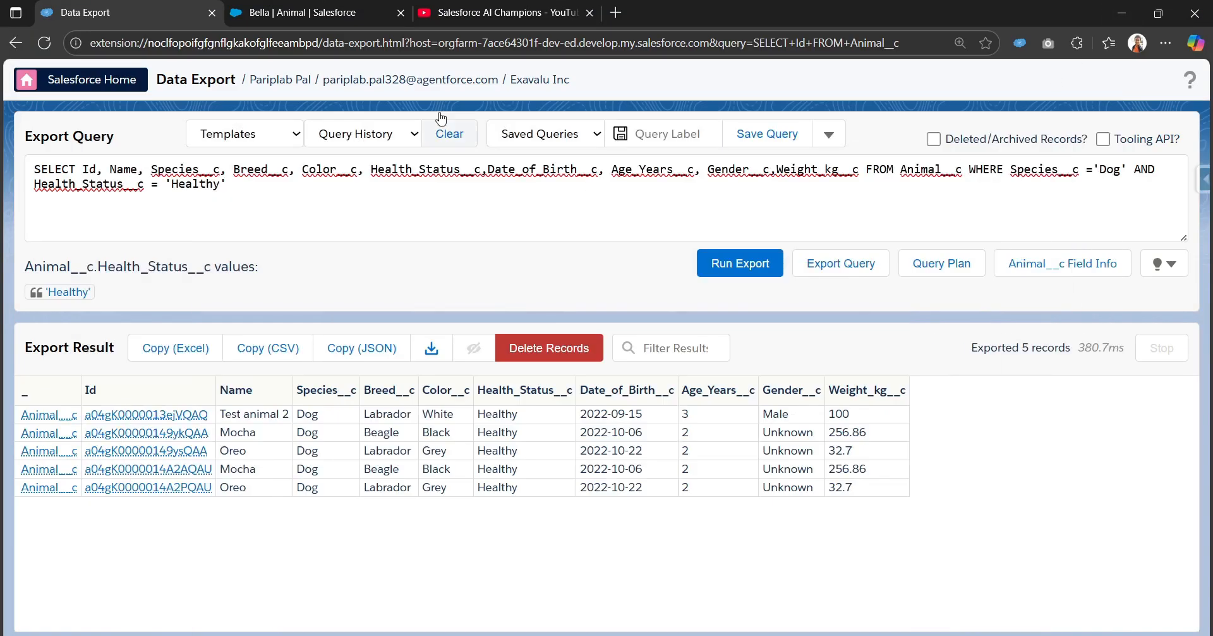
left_click(294, 12)
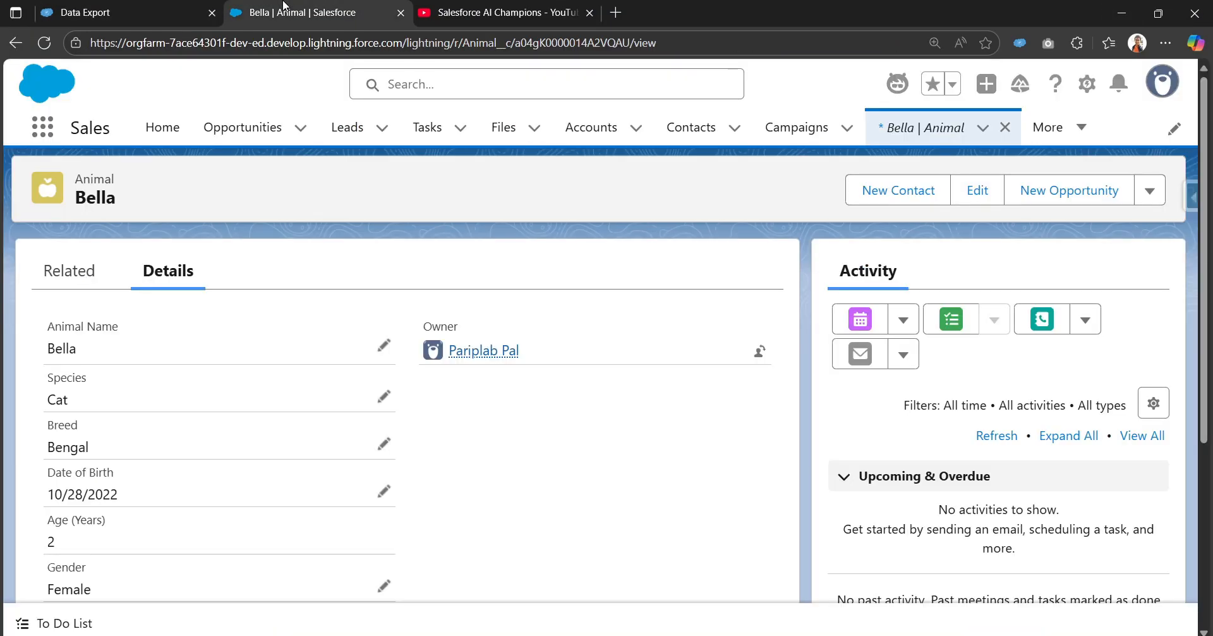
left_click(1083, 87)
left_click(935, 447)
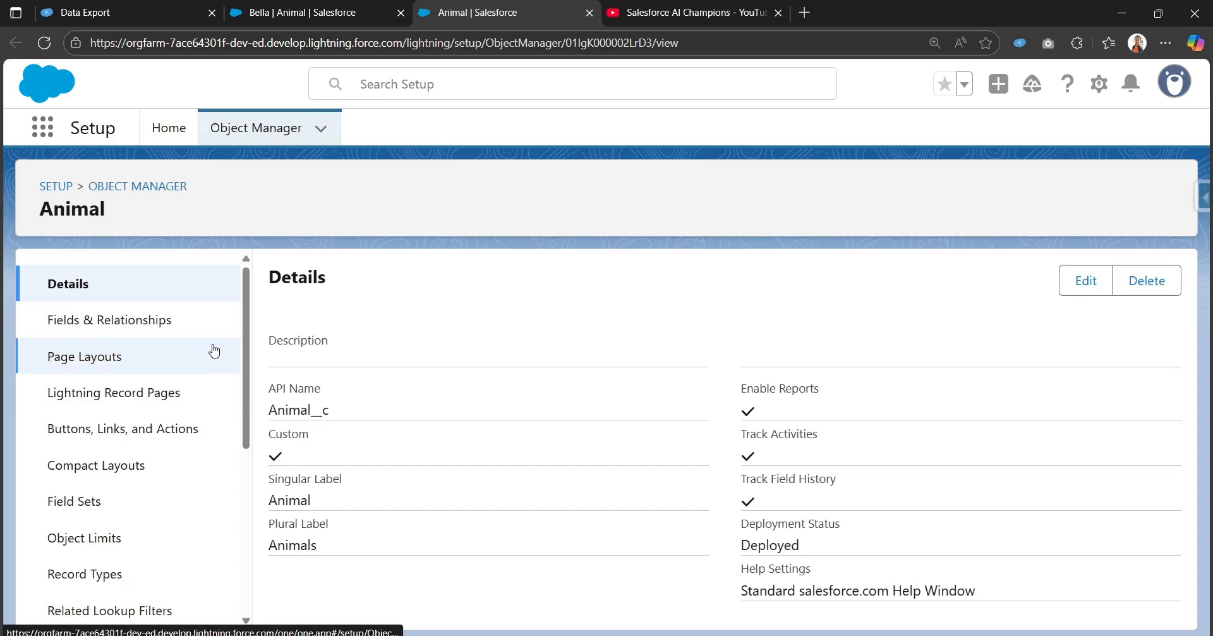
Start a new custom field in the Animal object's Fields & Relationships with the data type Picklist
left_click(214, 326)
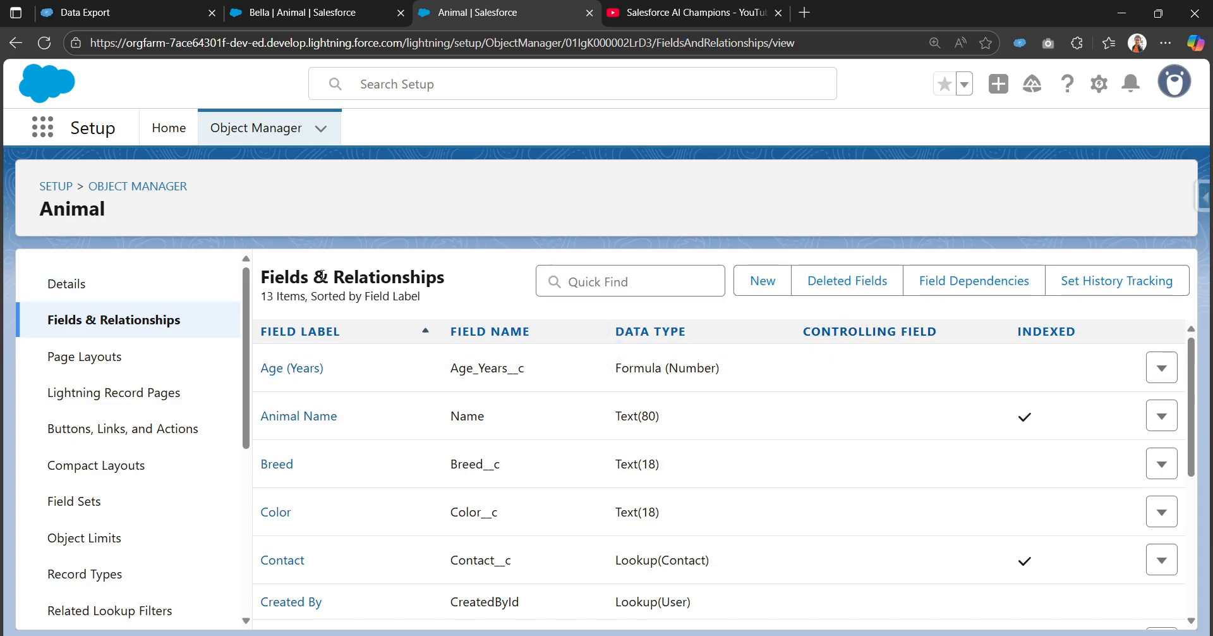
left_click(752, 290)
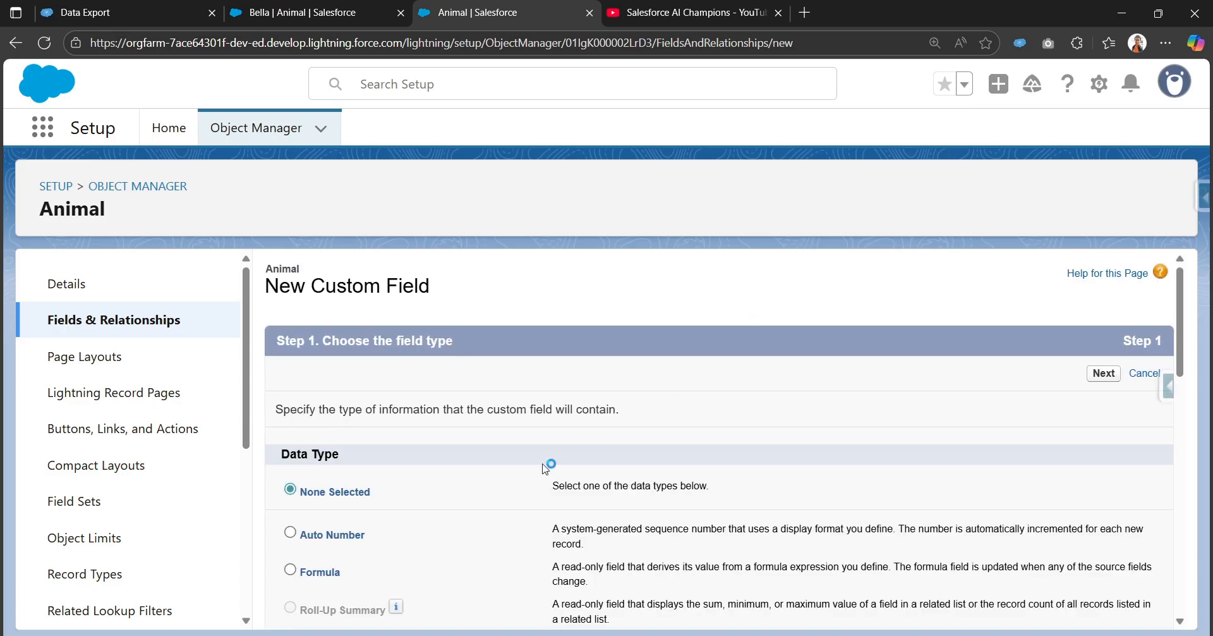
scroll(545, 469, "down", 15)
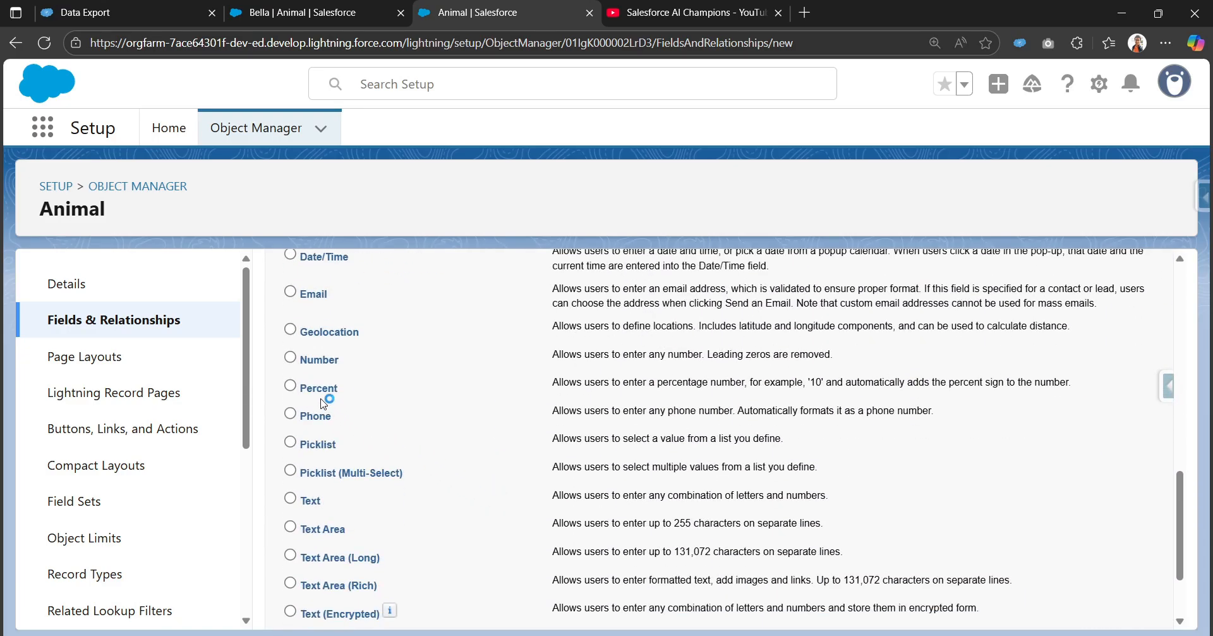
left_click(290, 443)
scroll(1011, 549, "down", 2)
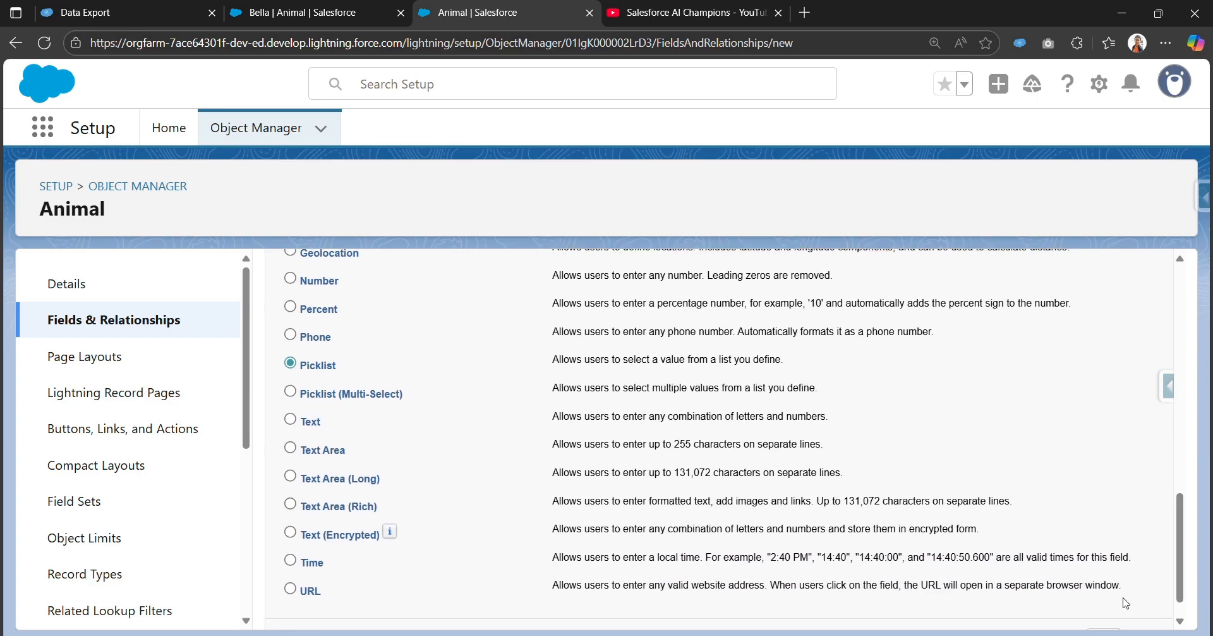
left_click(1104, 605)
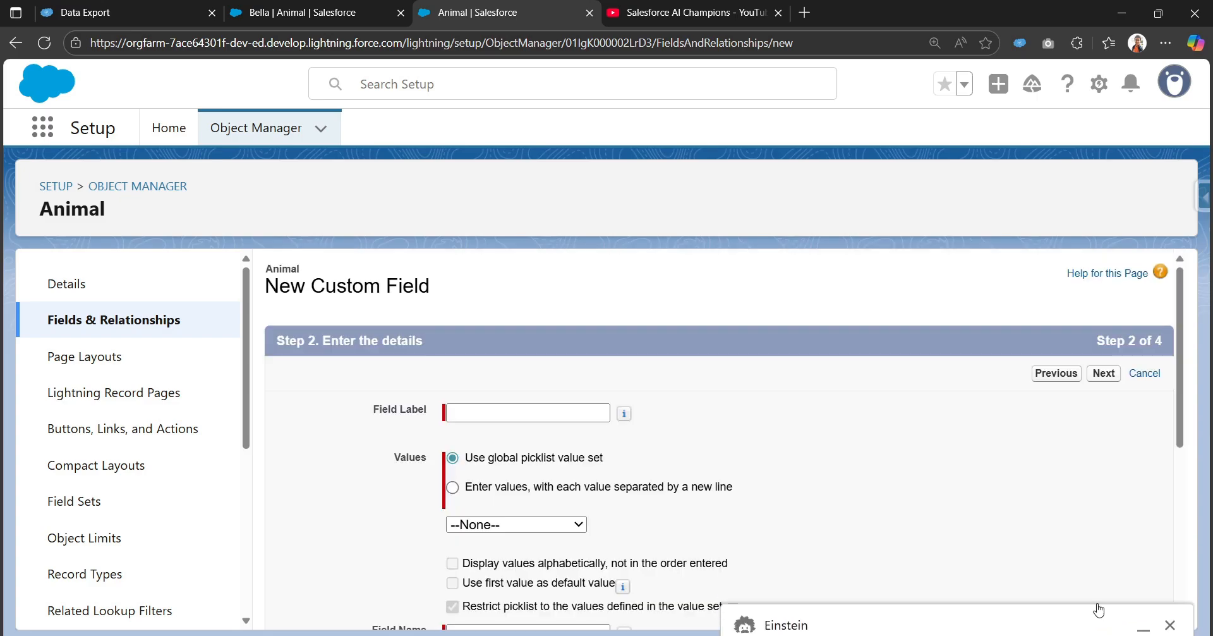
Set the new field's label to Adopted, correcting the misspelling
type("A")
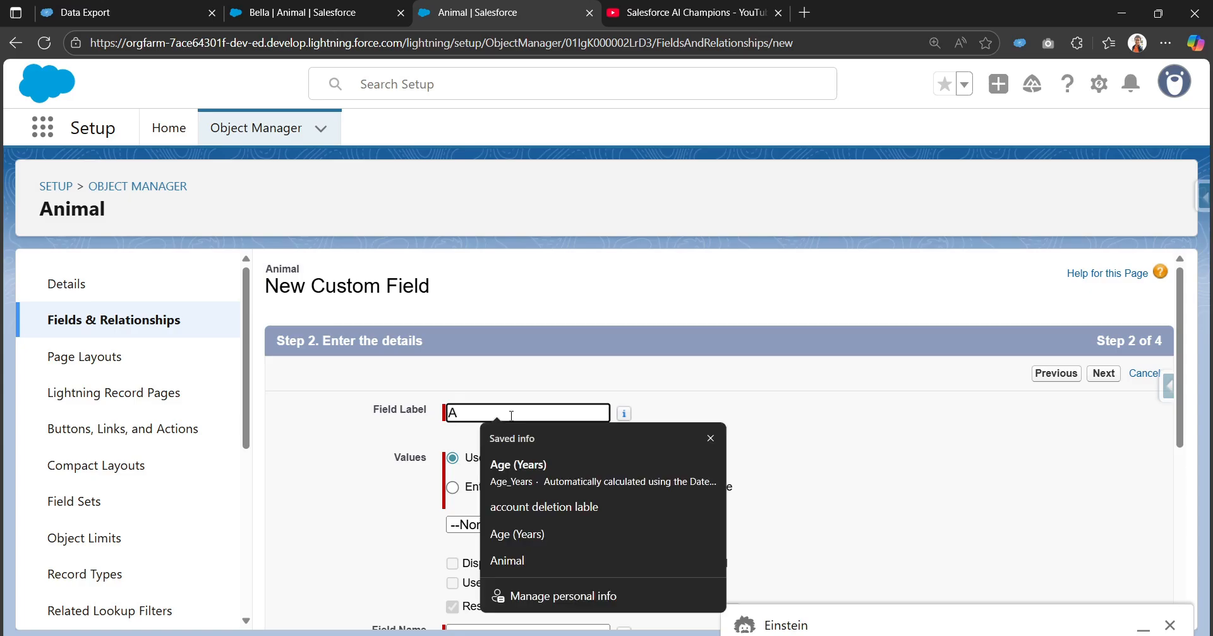
type("doted")
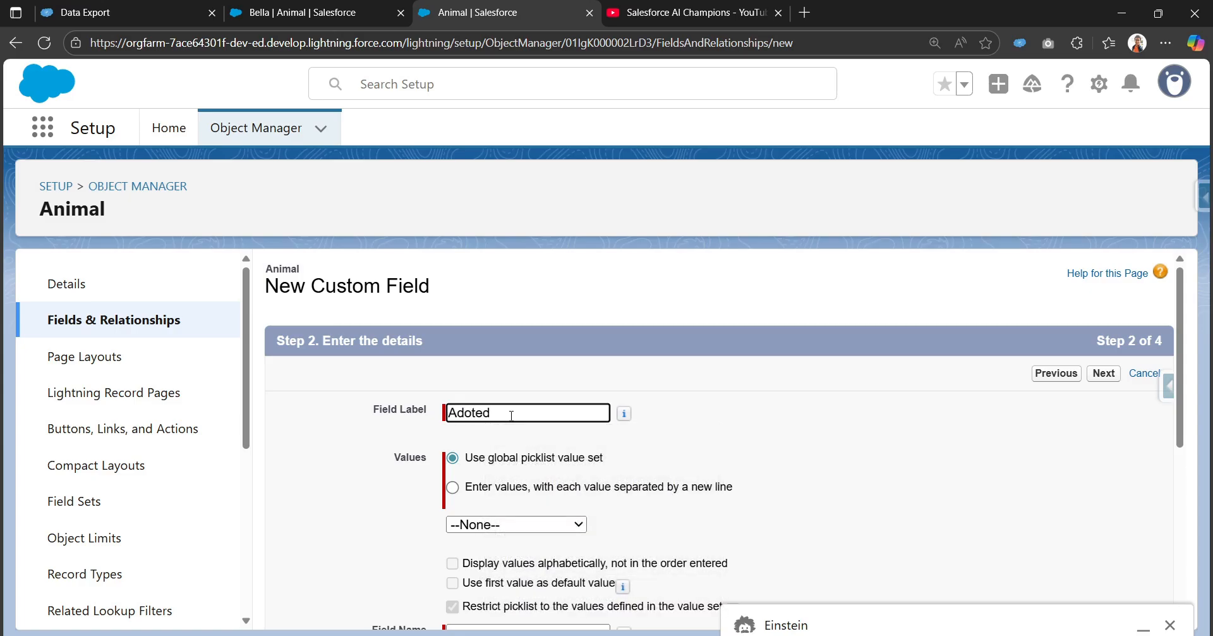
right_click(473, 412)
left_click(490, 433)
left_click(744, 395)
Choose to enter the picklist values manually and add Yes and No on separate lines
left_click(452, 487)
scroll(635, 476, "down", 3)
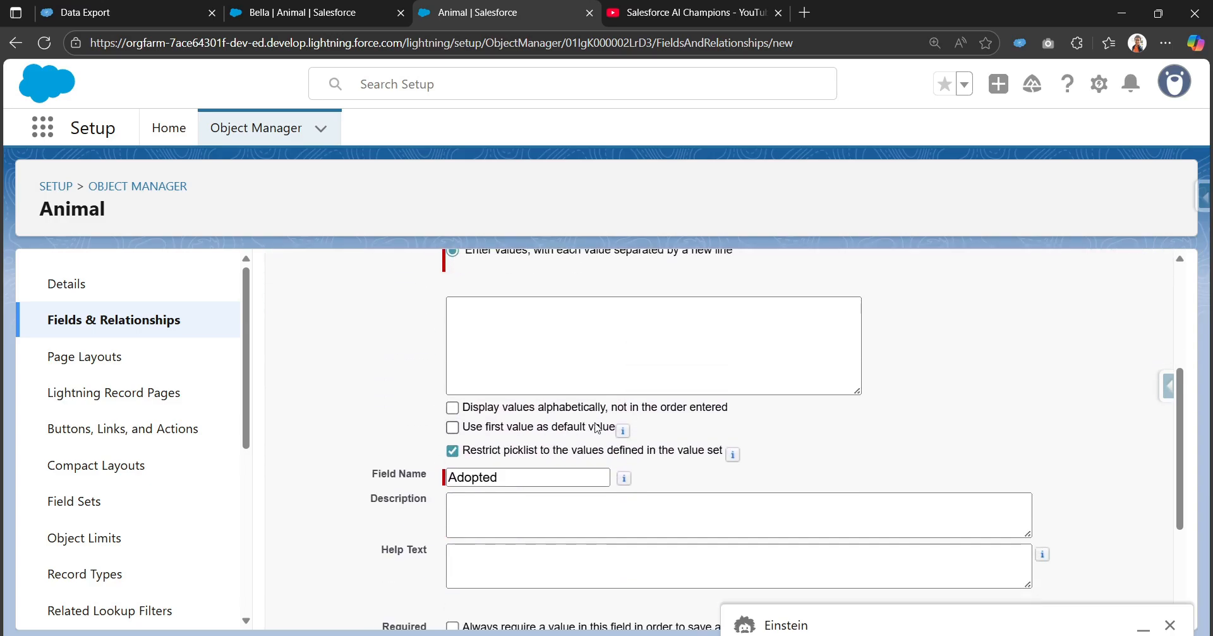
scroll(519, 404, "up", 1)
left_click(630, 402)
type("Ye")
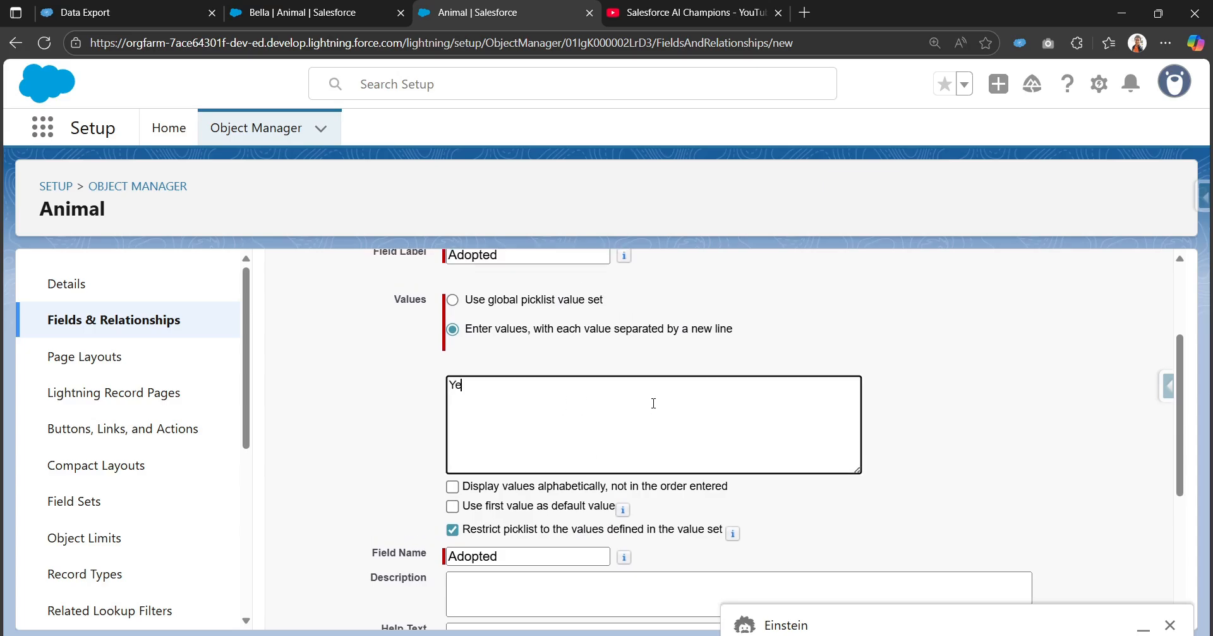
type("s")
key("Tab")
left_click(688, 411)
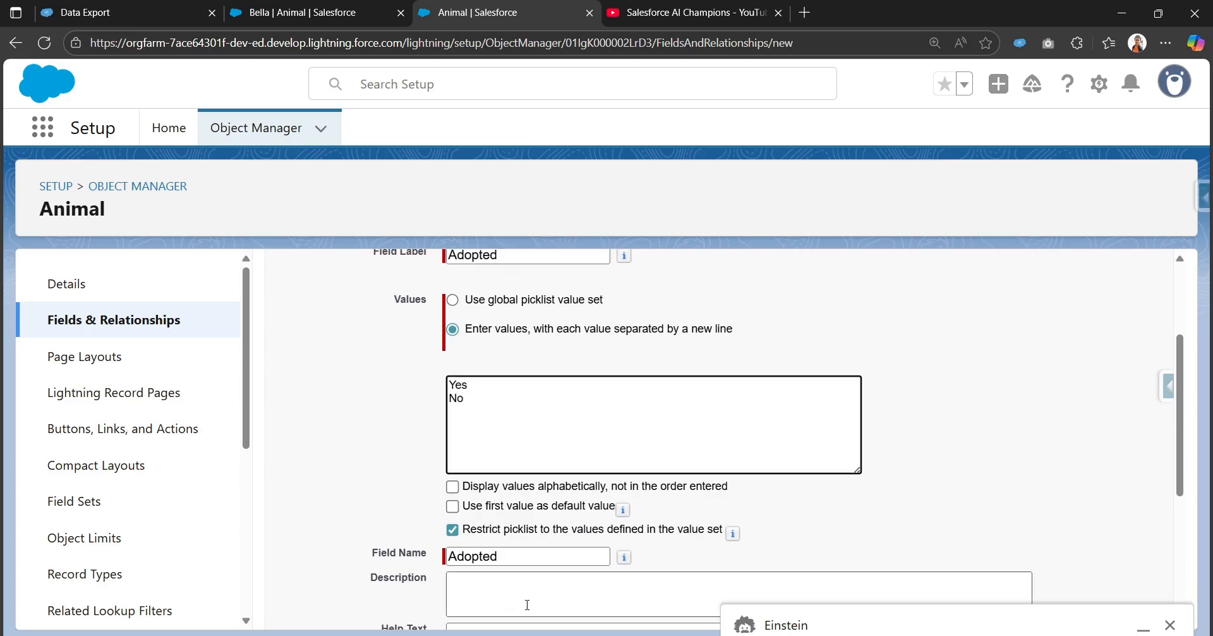
Check the exported Animal sheet in Excel and return to the new field's details in the browser
mouse_move(732, 634)
left_click(732, 578)
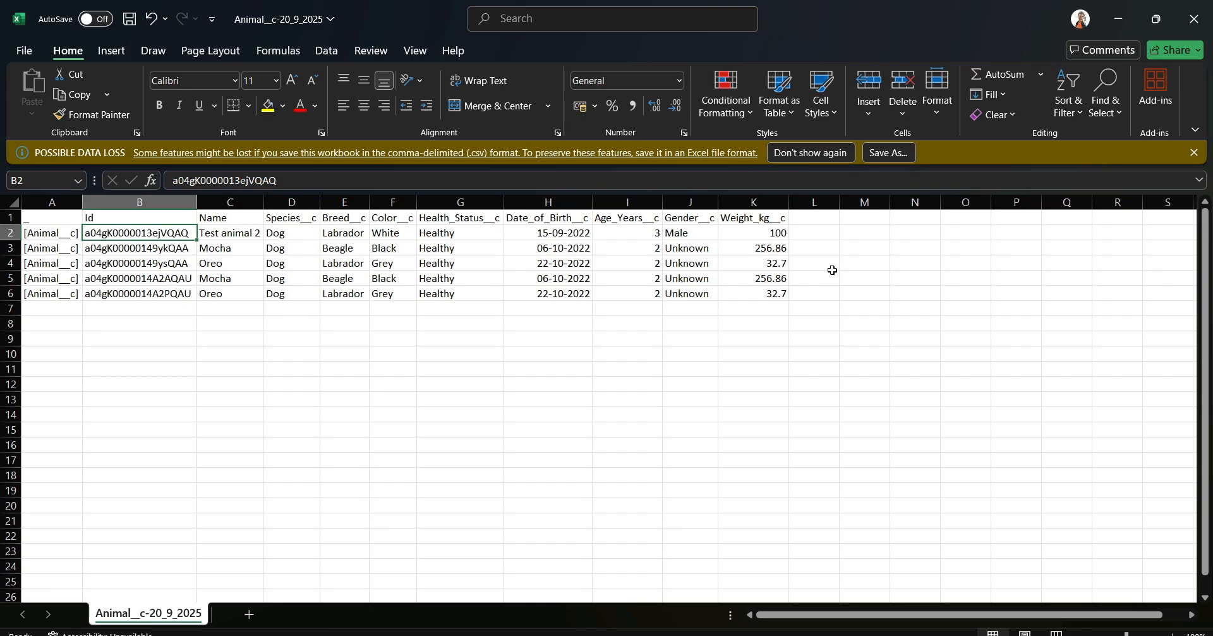
left_click(1117, 19)
Accept the field details and make the Adopted field visible only to the Standard User and System Administrator profiles
scroll(410, 399, "down", 4)
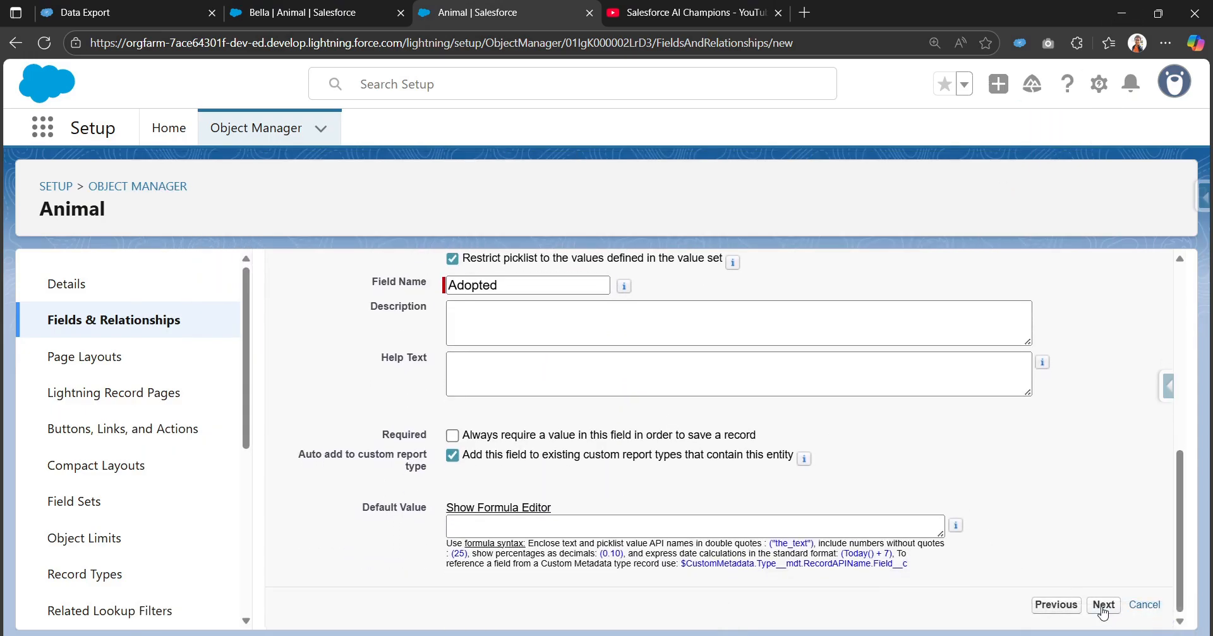
left_click(1104, 608)
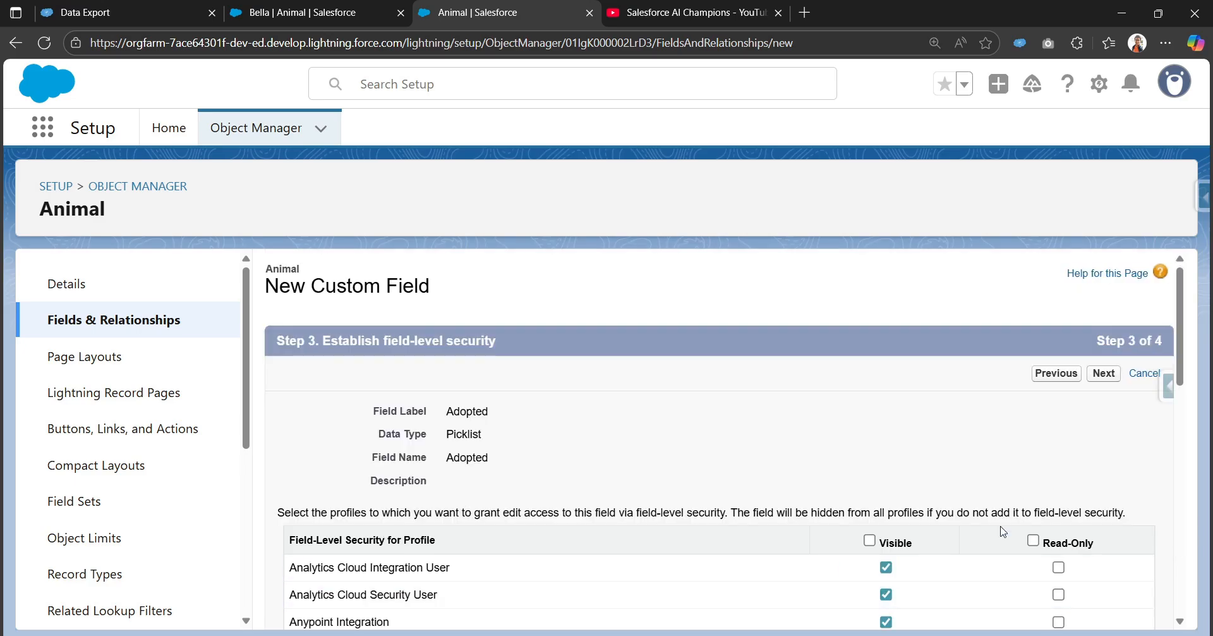
left_click(870, 540)
left_click(869, 540)
scroll(872, 550, "down", 10)
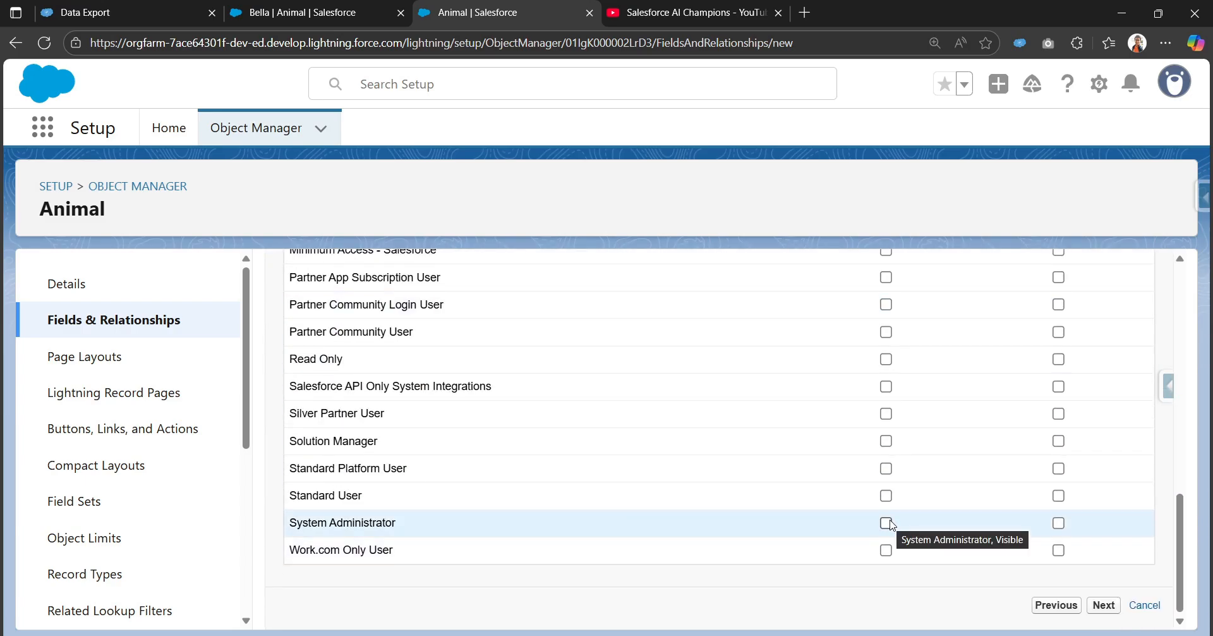
left_click(886, 522)
left_click(886, 495)
left_click(1104, 606)
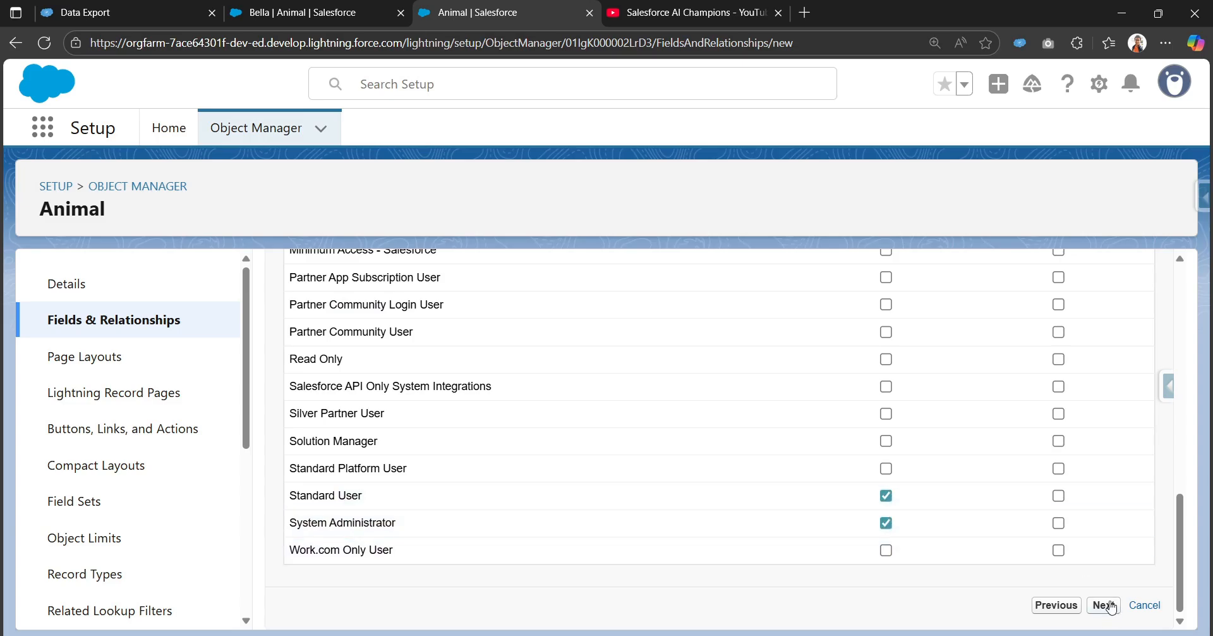
Save the Adopted field with the Animal Layout page layout included and return to the Data Export page
scroll(953, 554, "down", 2)
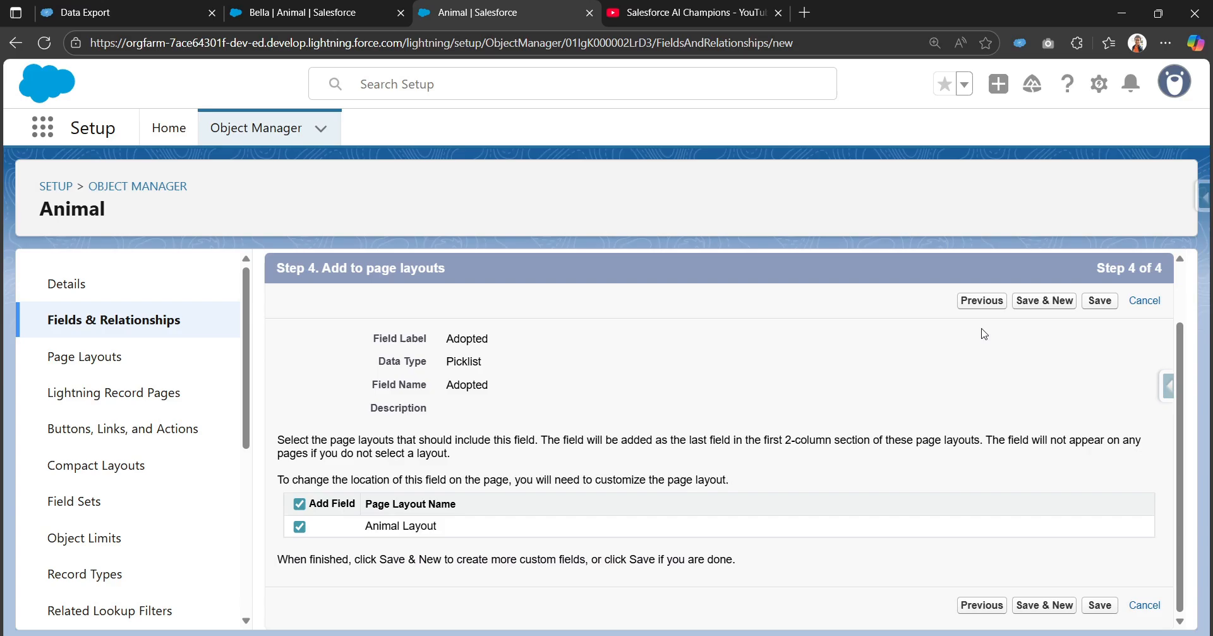
left_click(1102, 302)
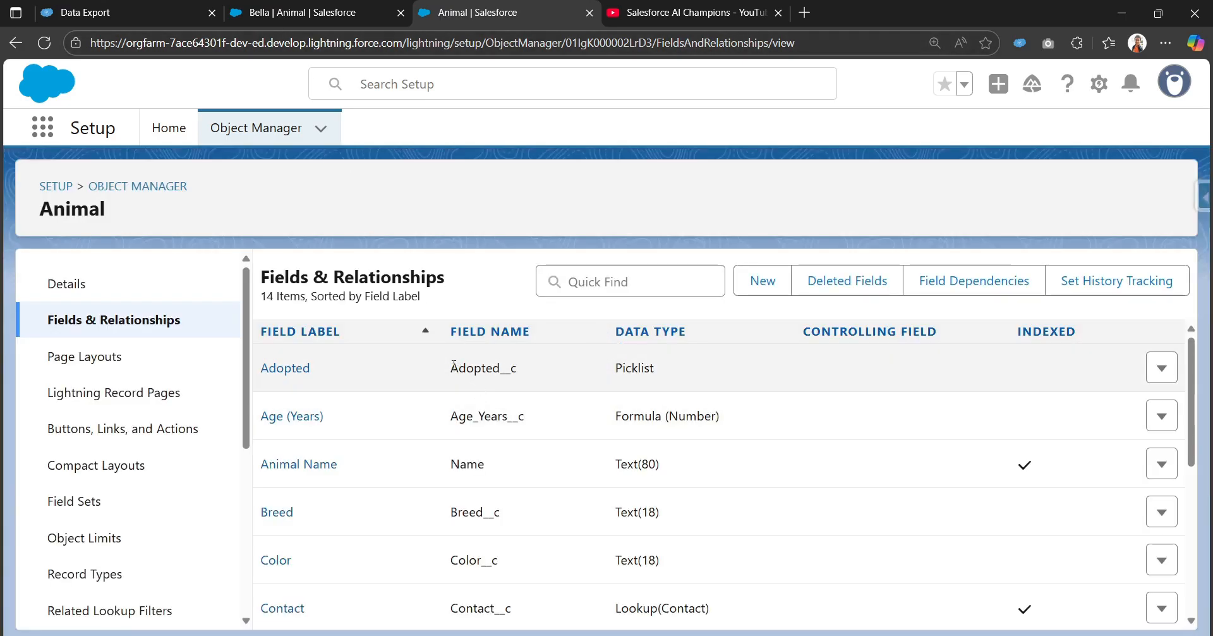
left_click(352, 13)
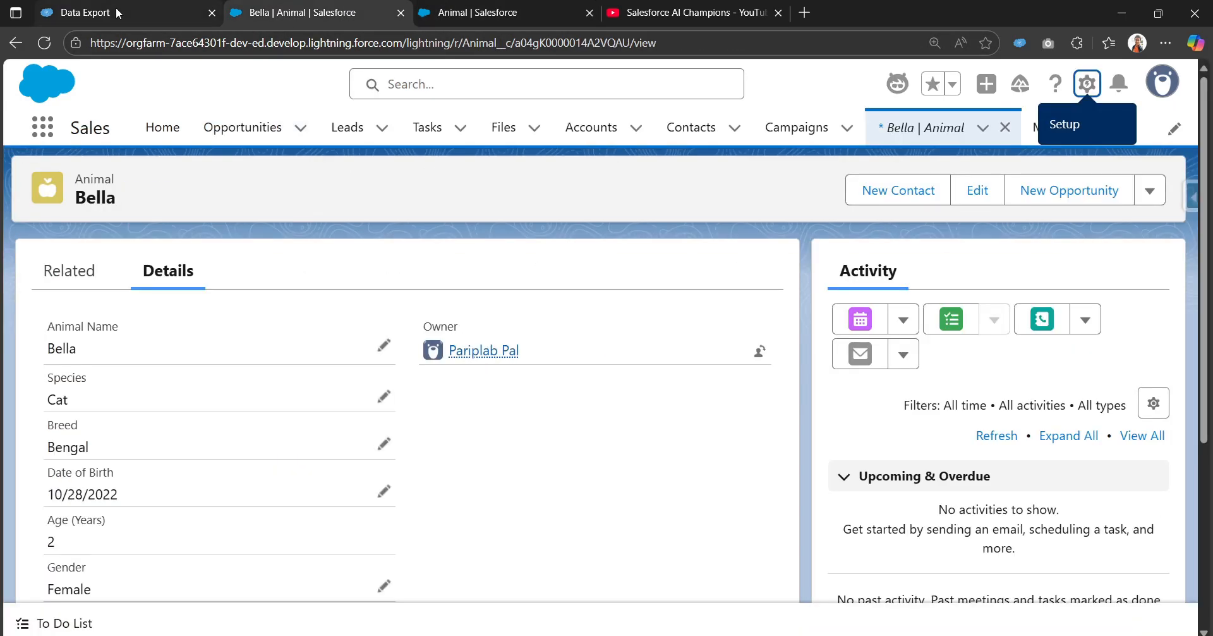
left_click(117, 13)
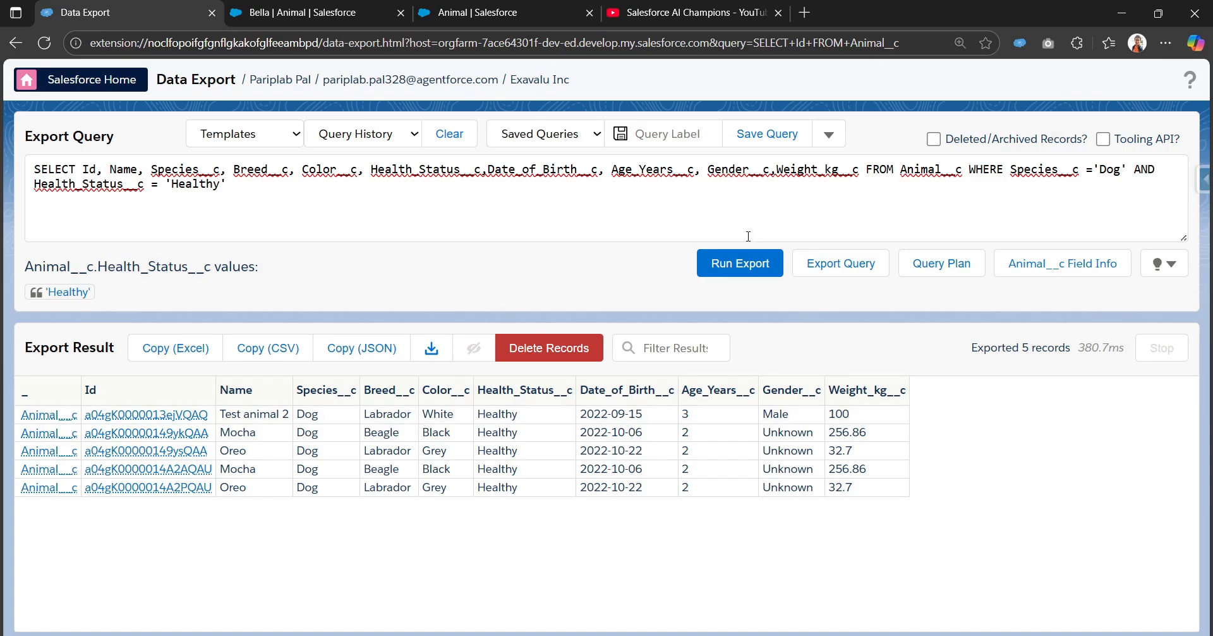
left_click(863, 171)
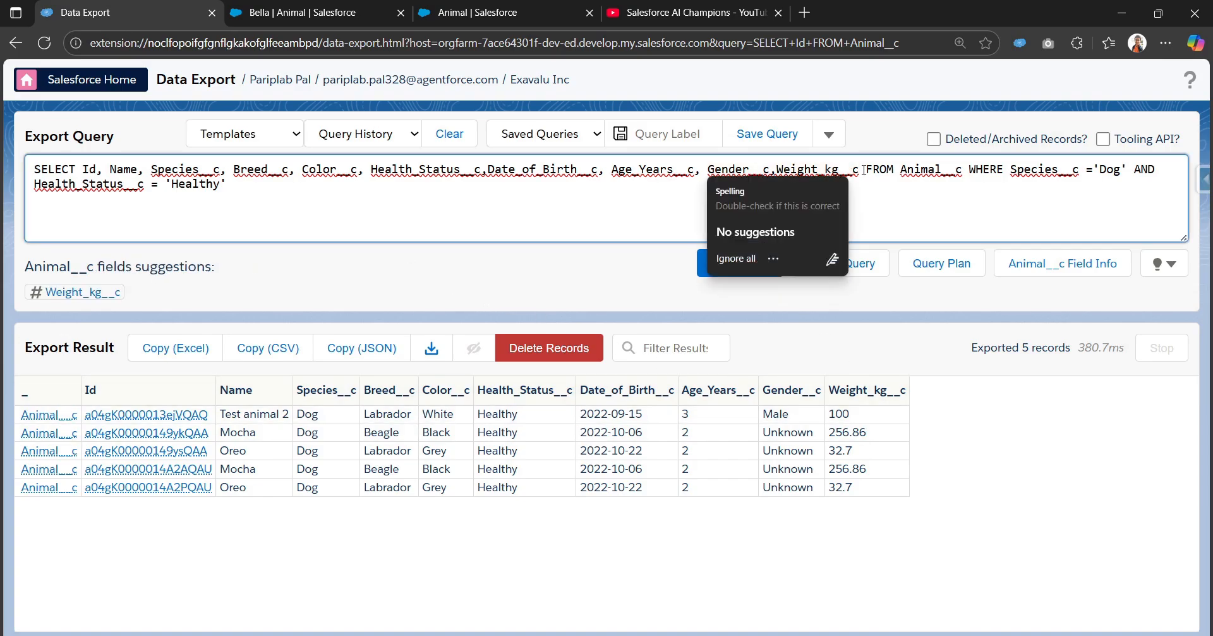
type(",ad")
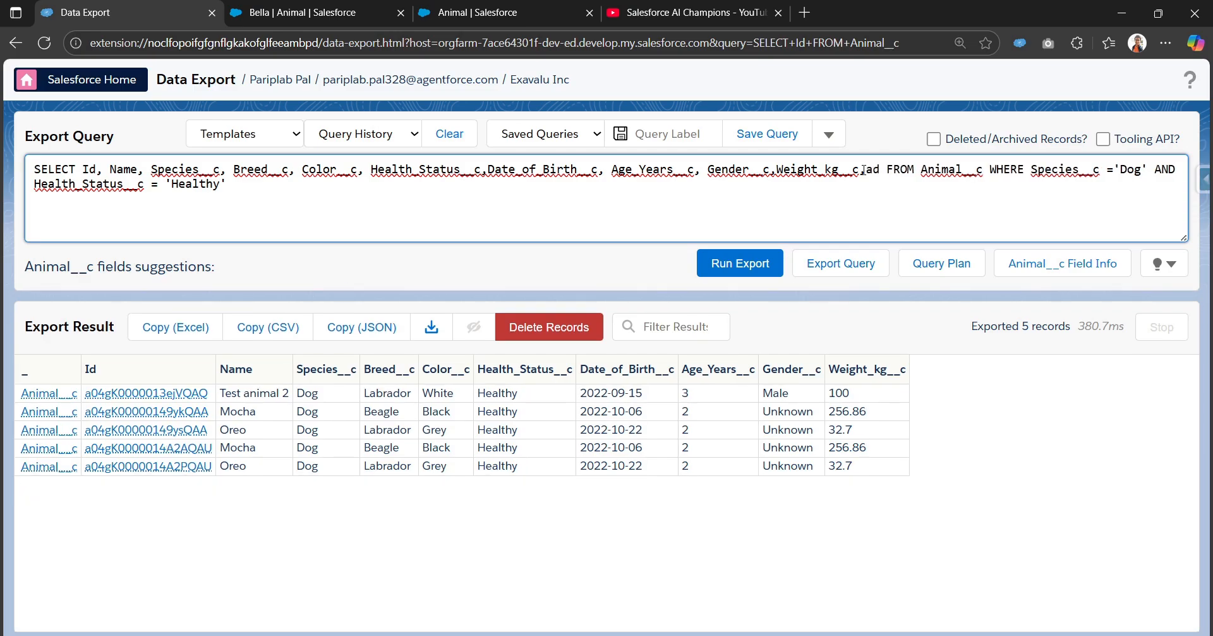
key("BackSpace")
key("BackSpace")
key("BackSpace")
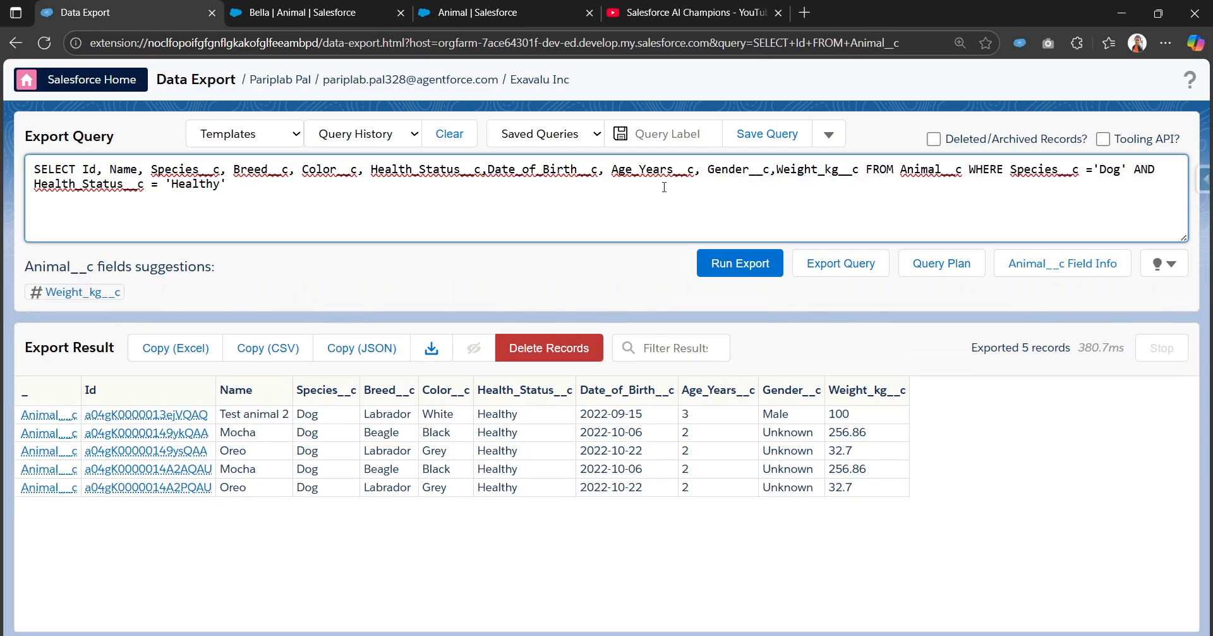
Reload the export page, restore the most recent healthy-dog Animal__c query from the query history and run the export
key("ctrl+a")
left_click(36, 44)
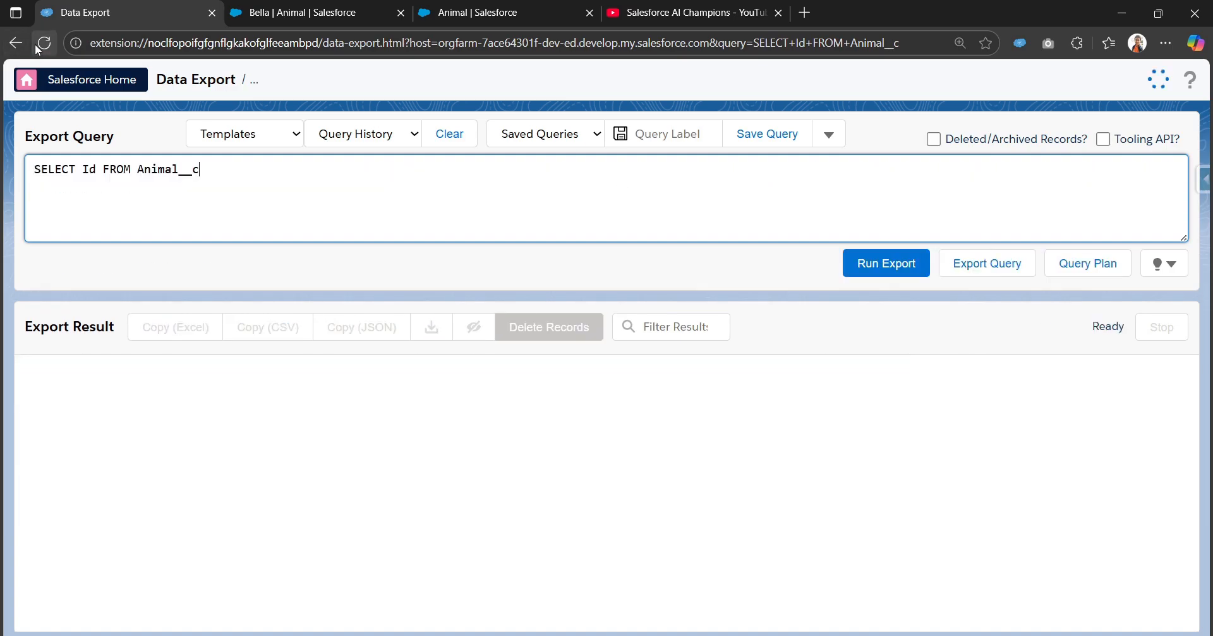
left_click(405, 140)
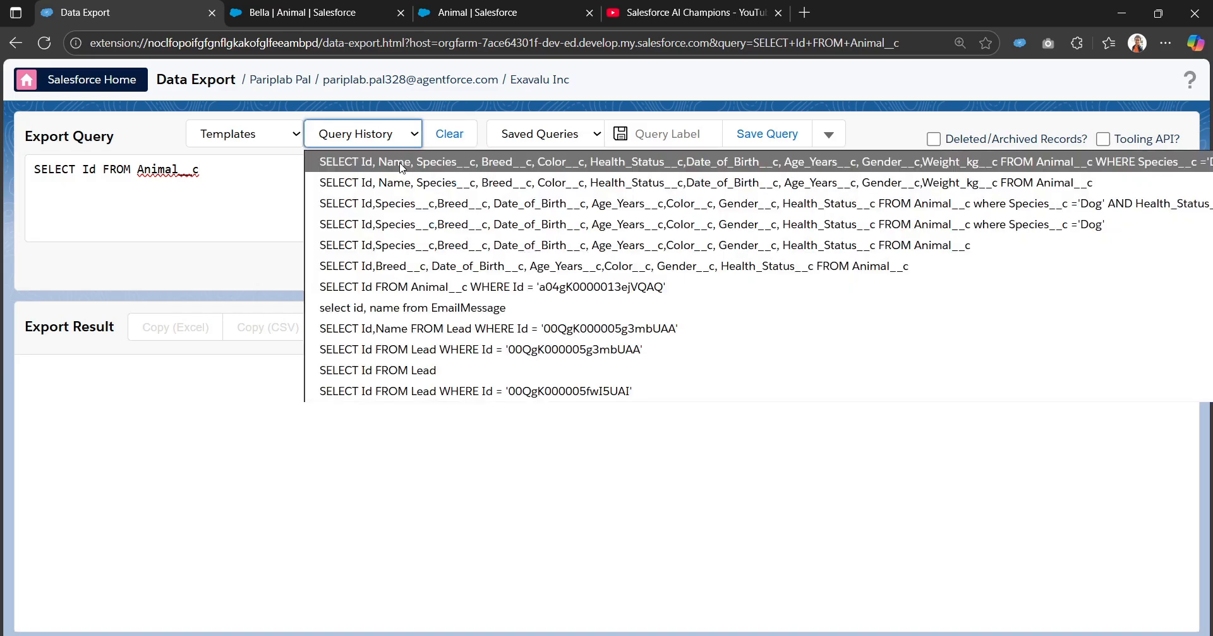
left_click(401, 164)
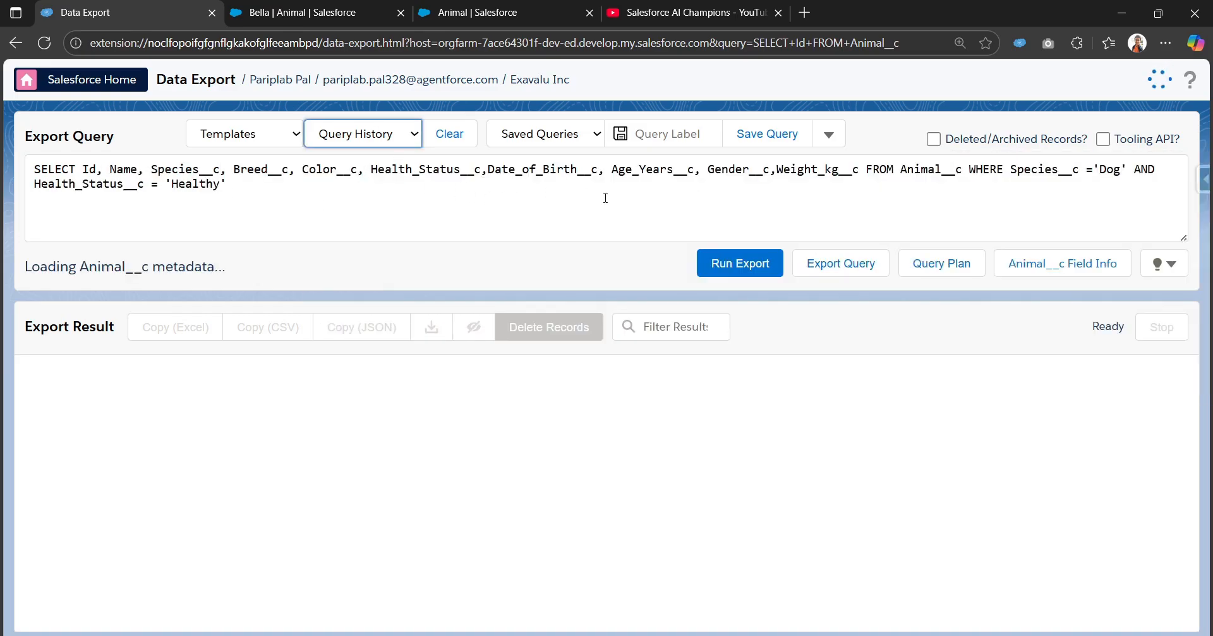
left_click(718, 264)
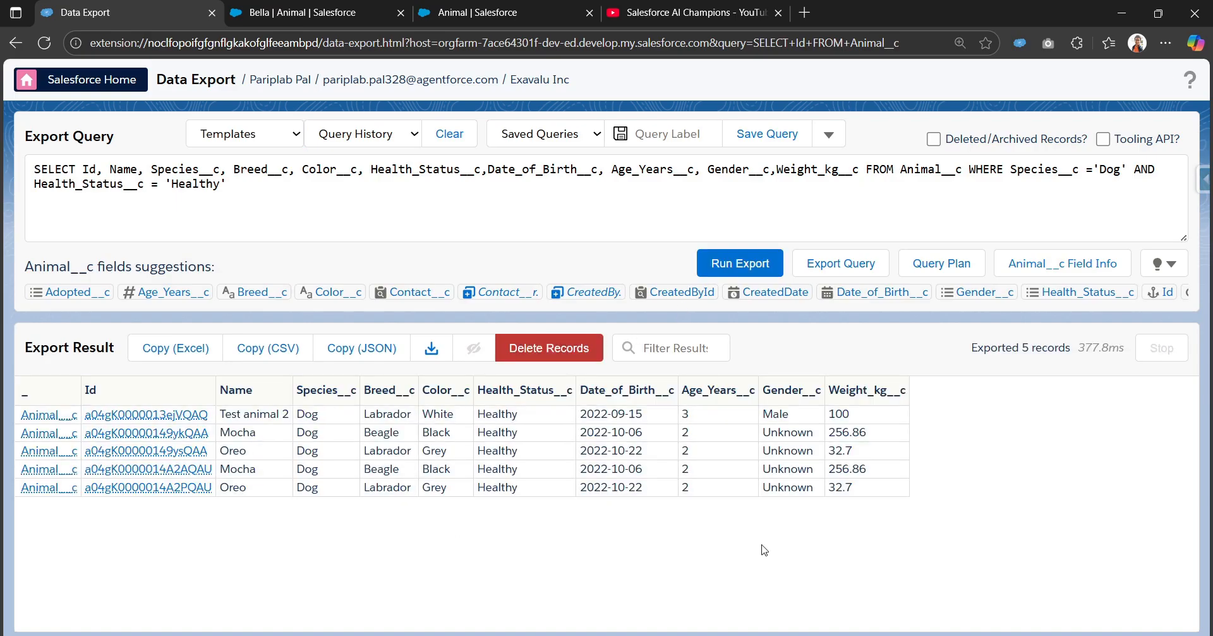
Add the suggested Adopted__c field after Weight_kg__c in the query and run the export again
left_click(859, 169)
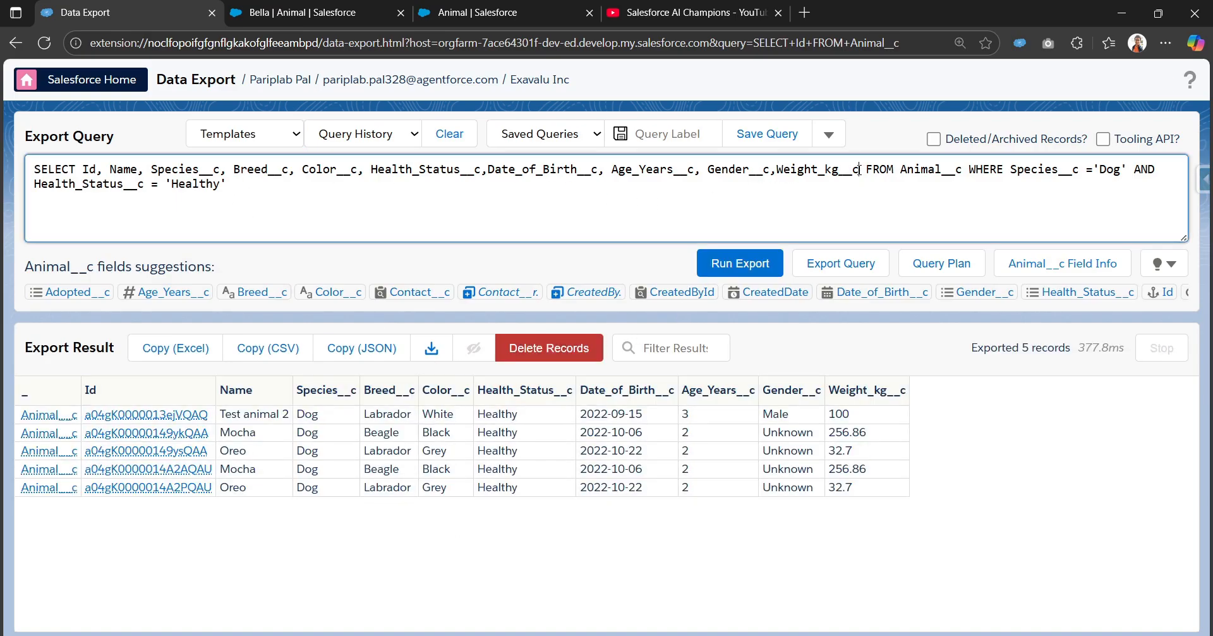
type(",ad")
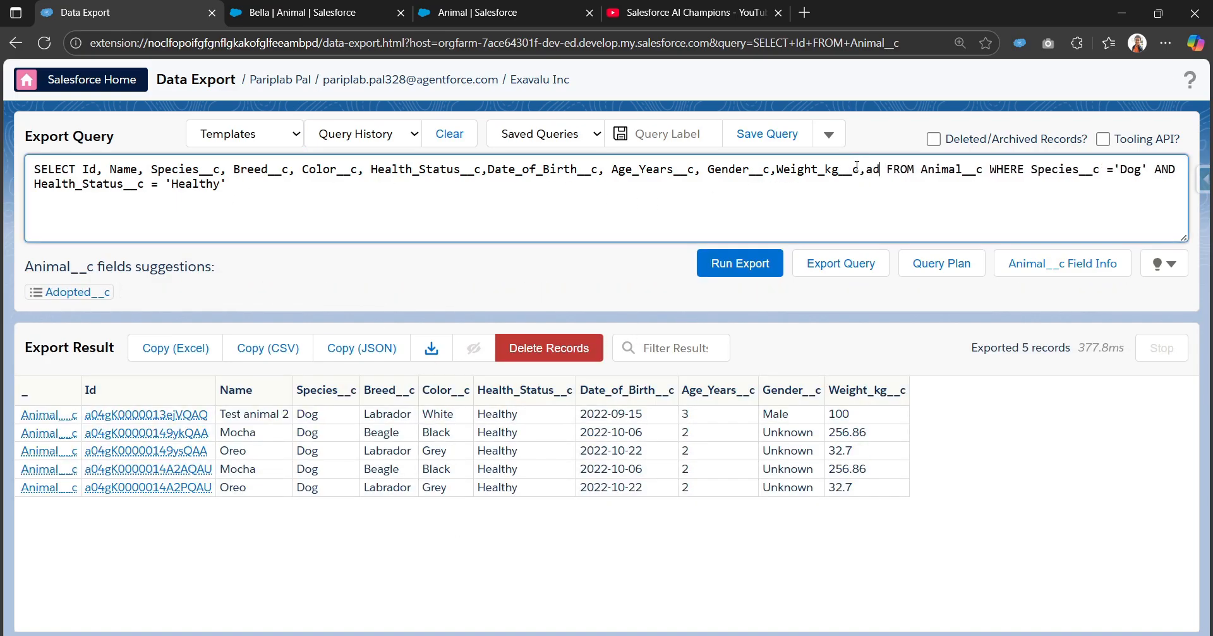
left_click(96, 290)
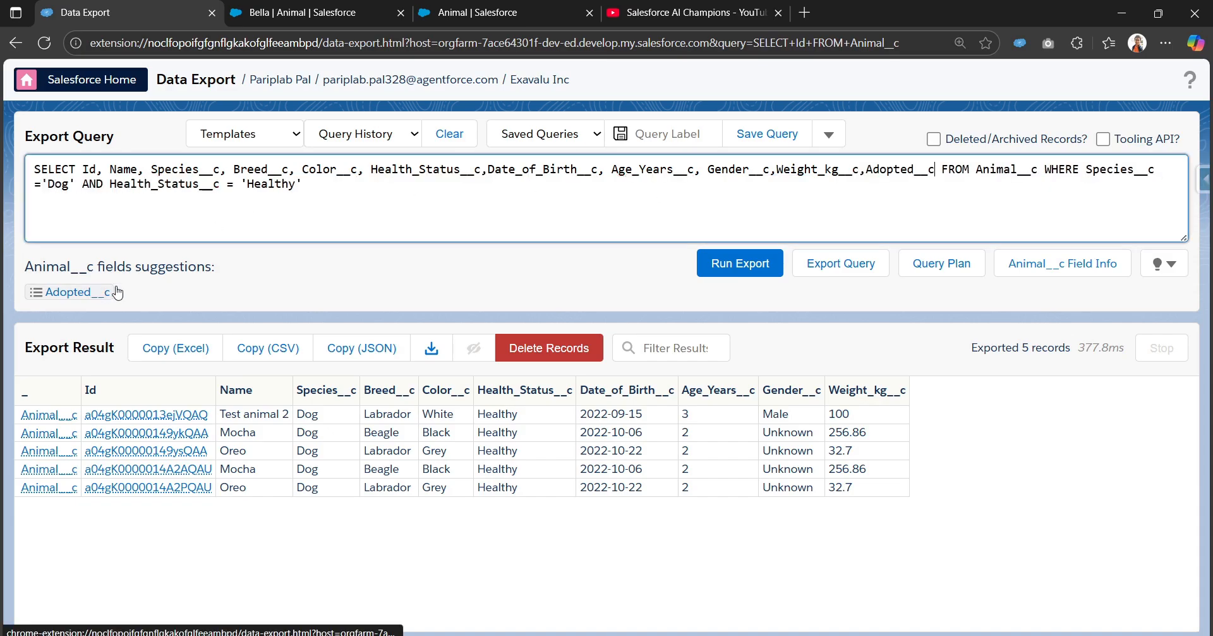
left_click(763, 265)
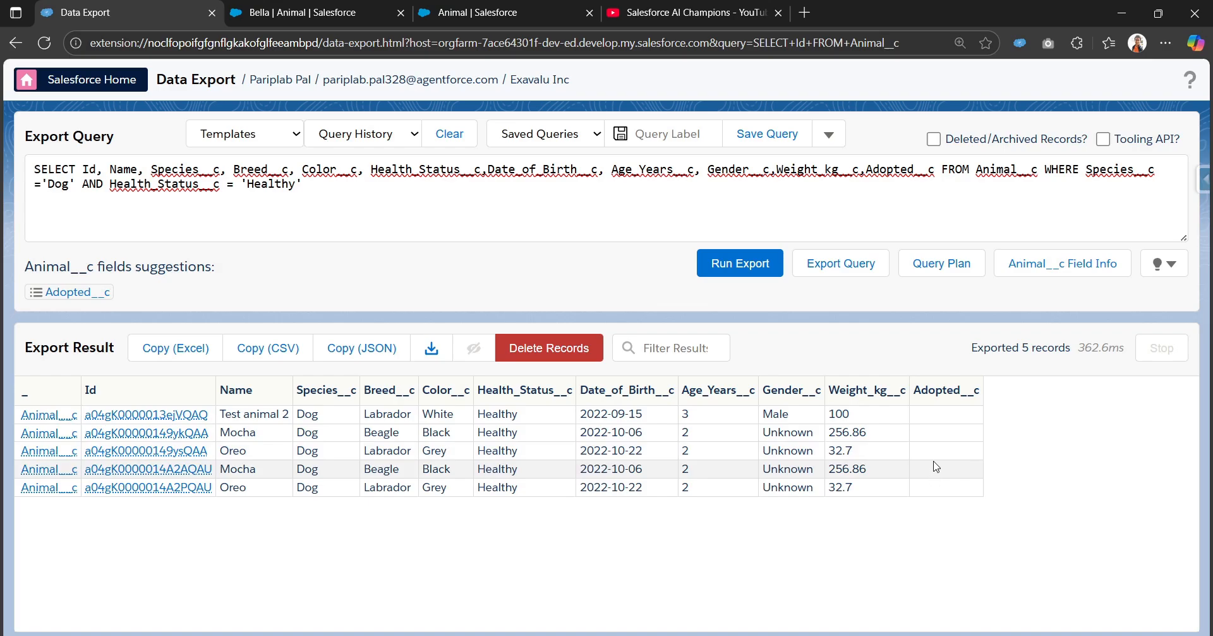
Copy the word Adopted from the Adopted__c result header and paste it into cell L1 of the Animal sheet in Excel
double_click(920, 391)
left_click_drag(966, 390, 961, 391)
key("ctrl+c")
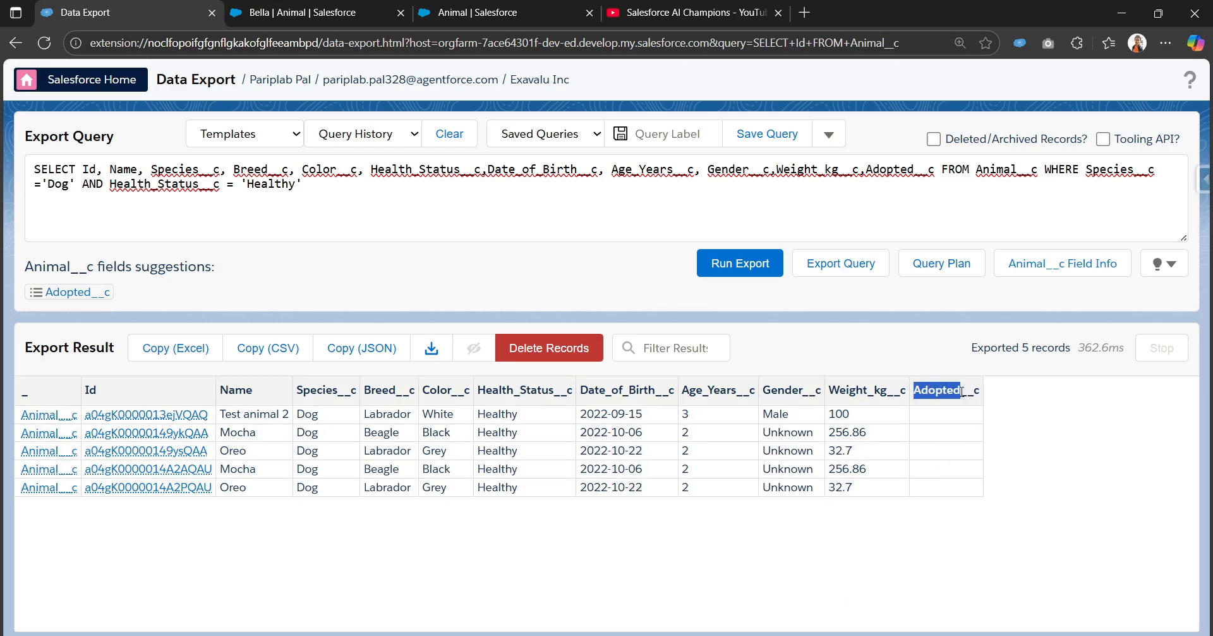
left_click(760, 634)
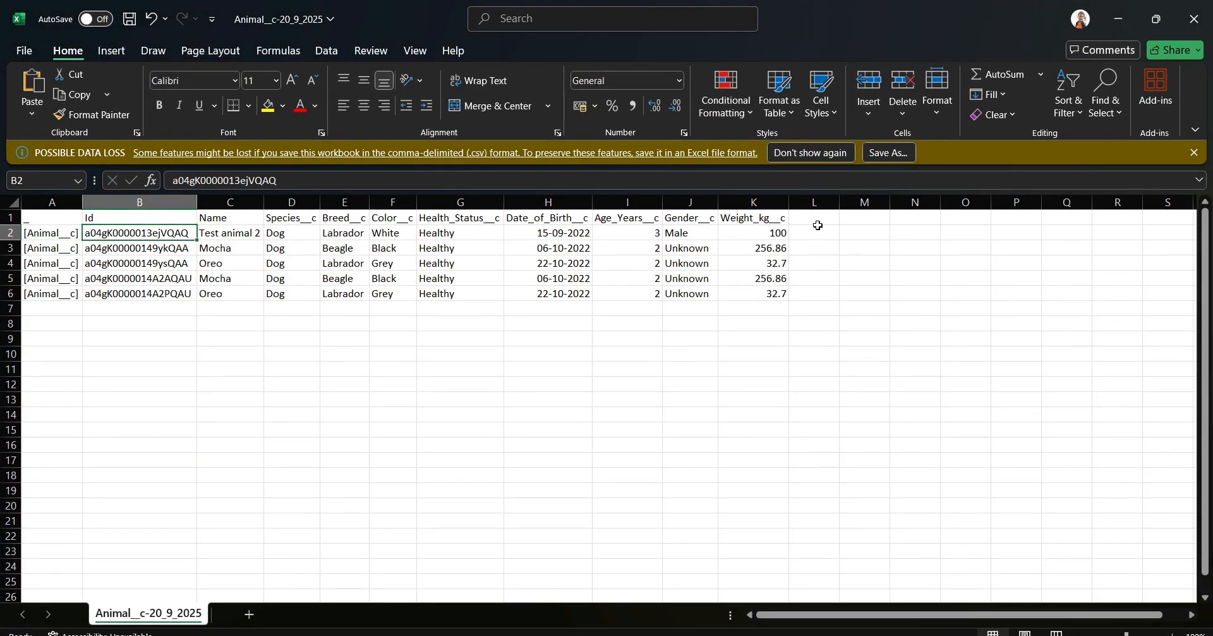
left_click(818, 221)
key("ctrl+v")
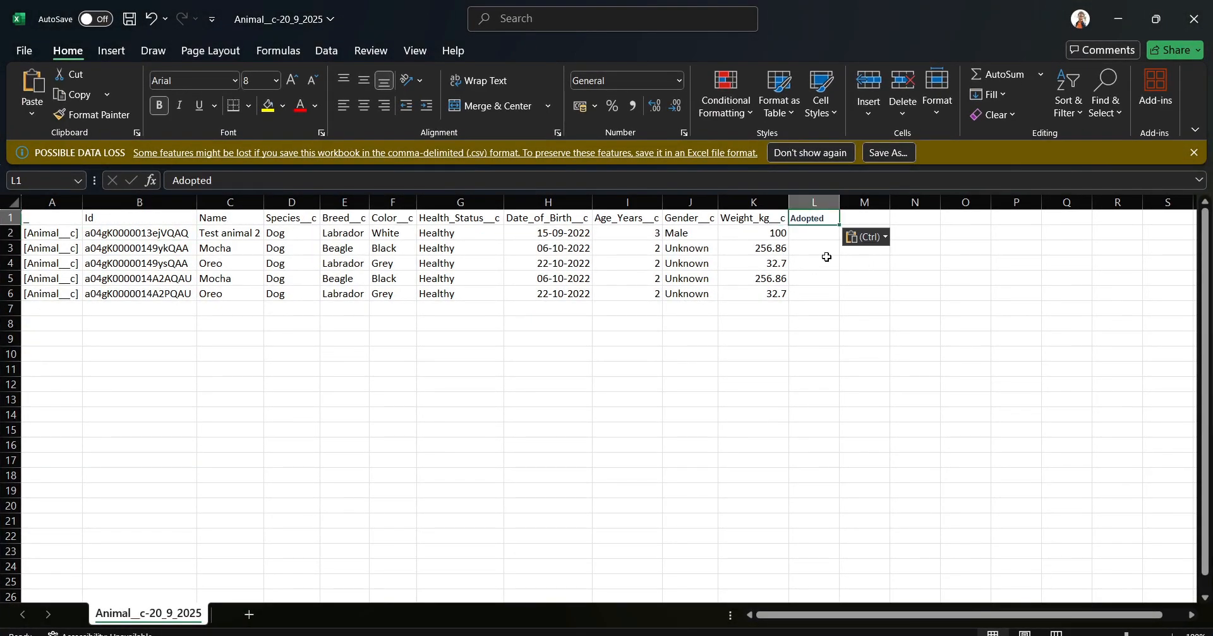
Fill L2 to L6 of the Adopted column with Yes, set L5 to No and save the file
left_click(816, 232)
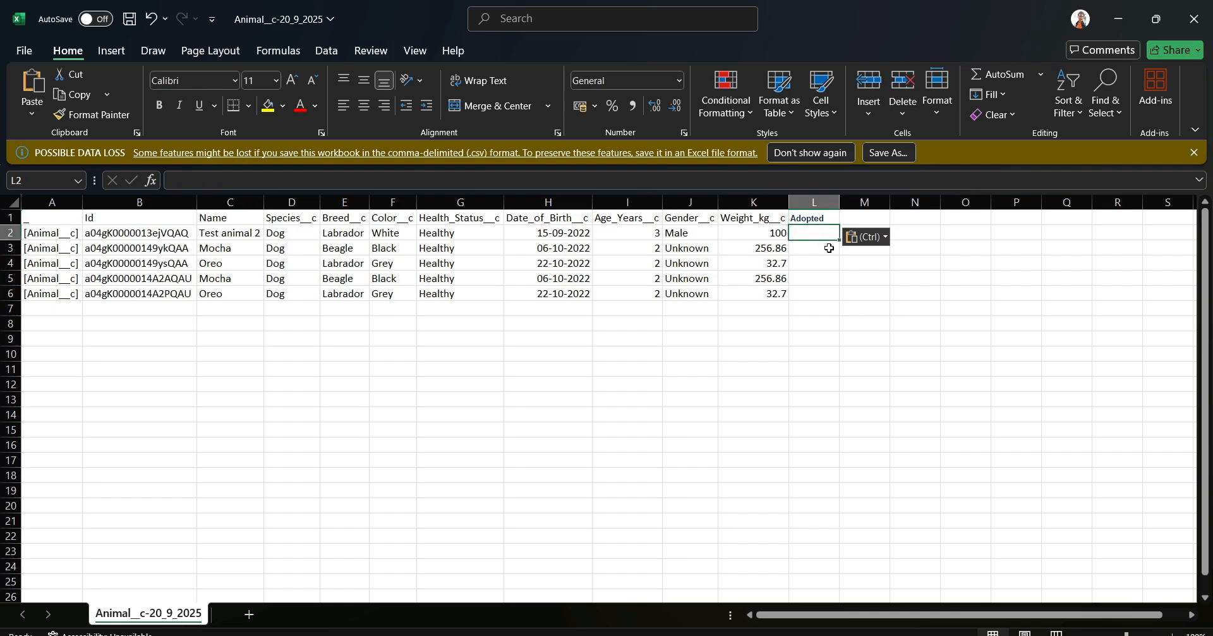
type("Yes")
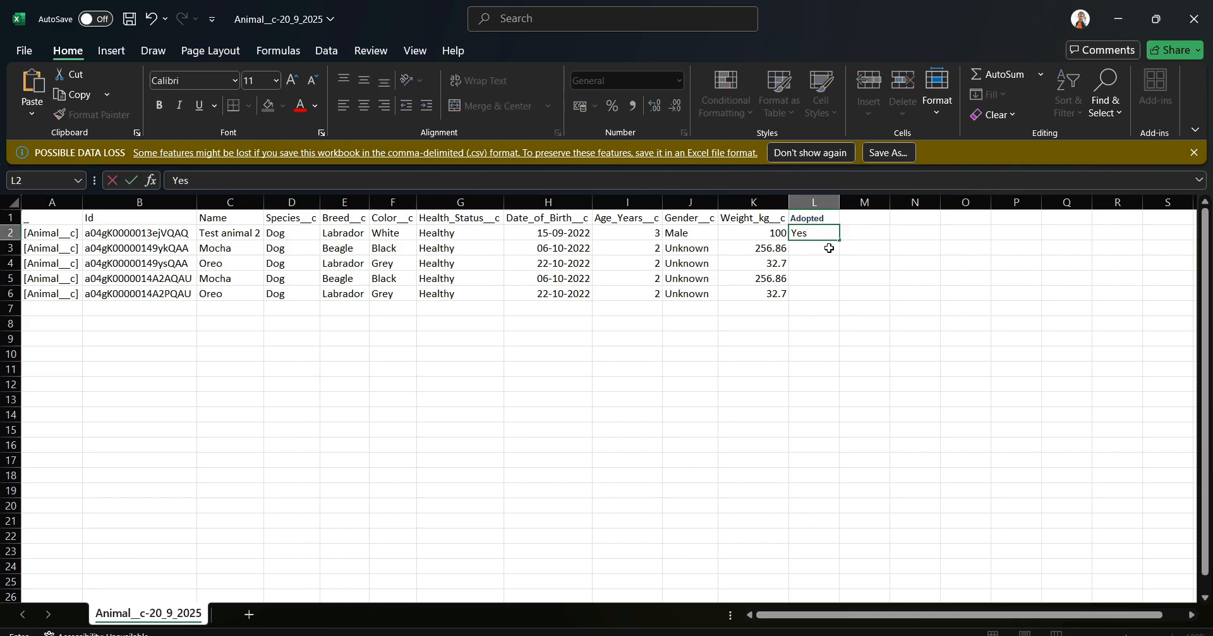
left_click_drag(840, 238, 842, 294)
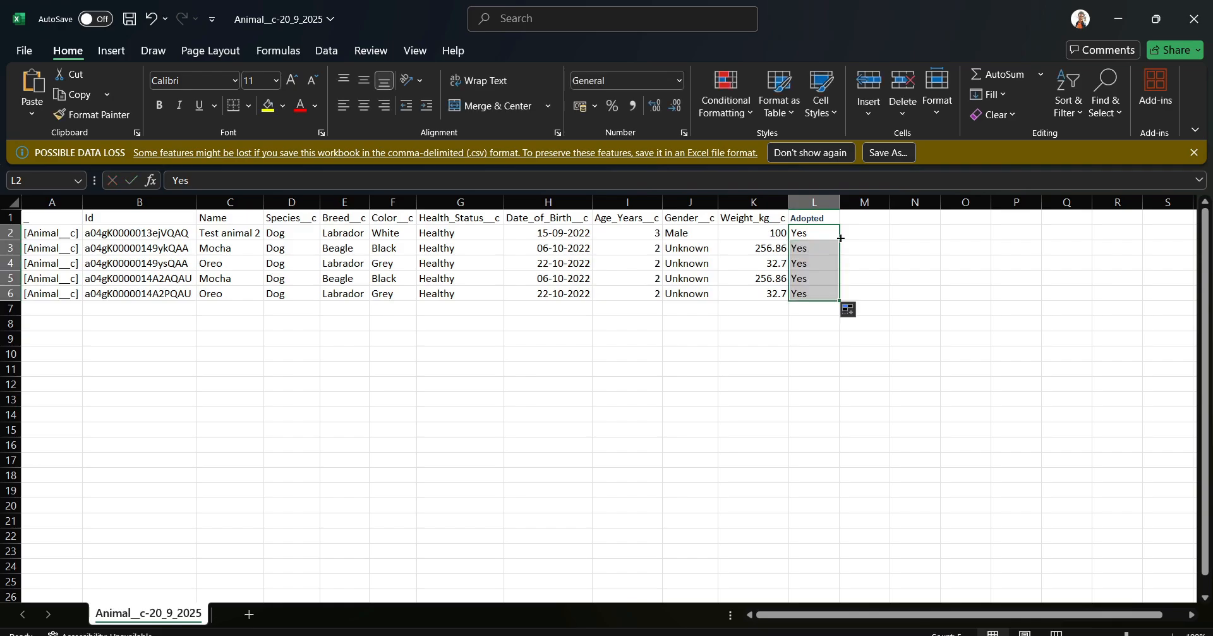
left_click(805, 280)
type("No")
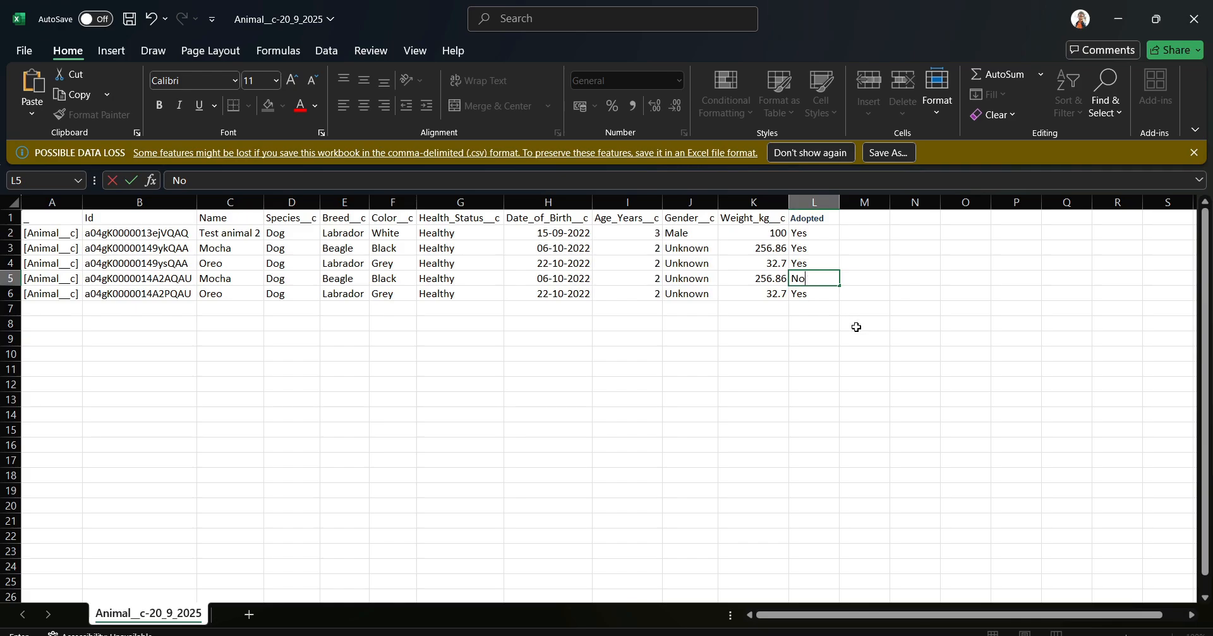
key("ctrl+s")
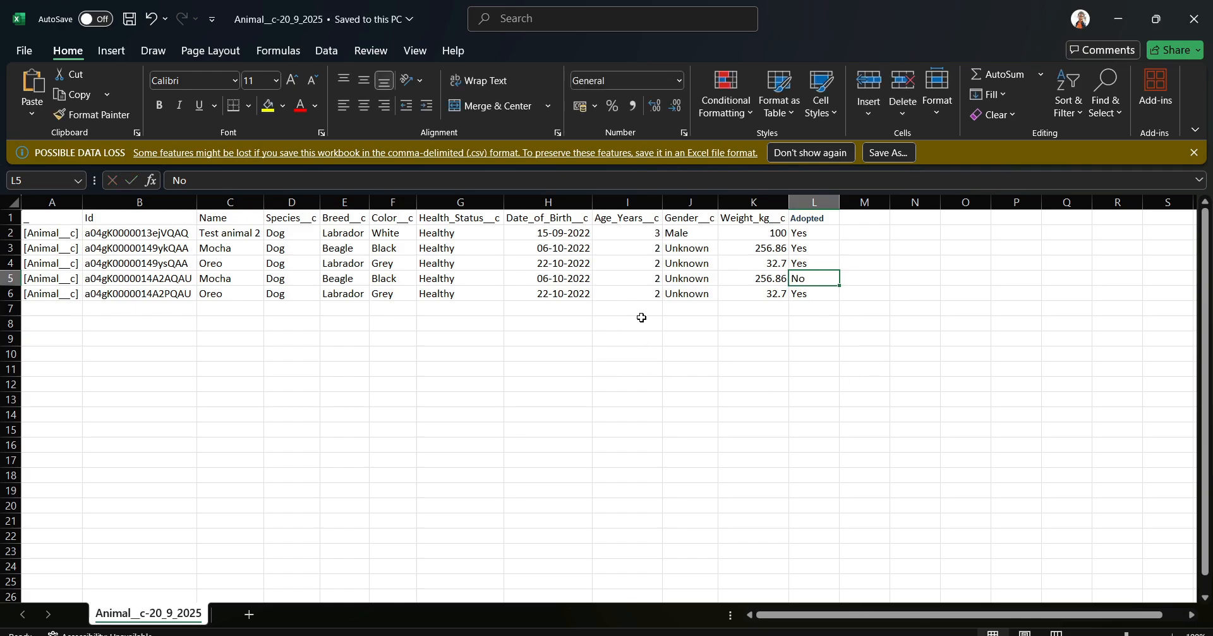
Delete column A, which holds the [Animal__c] labels, and save the sheet
right_click(60, 205)
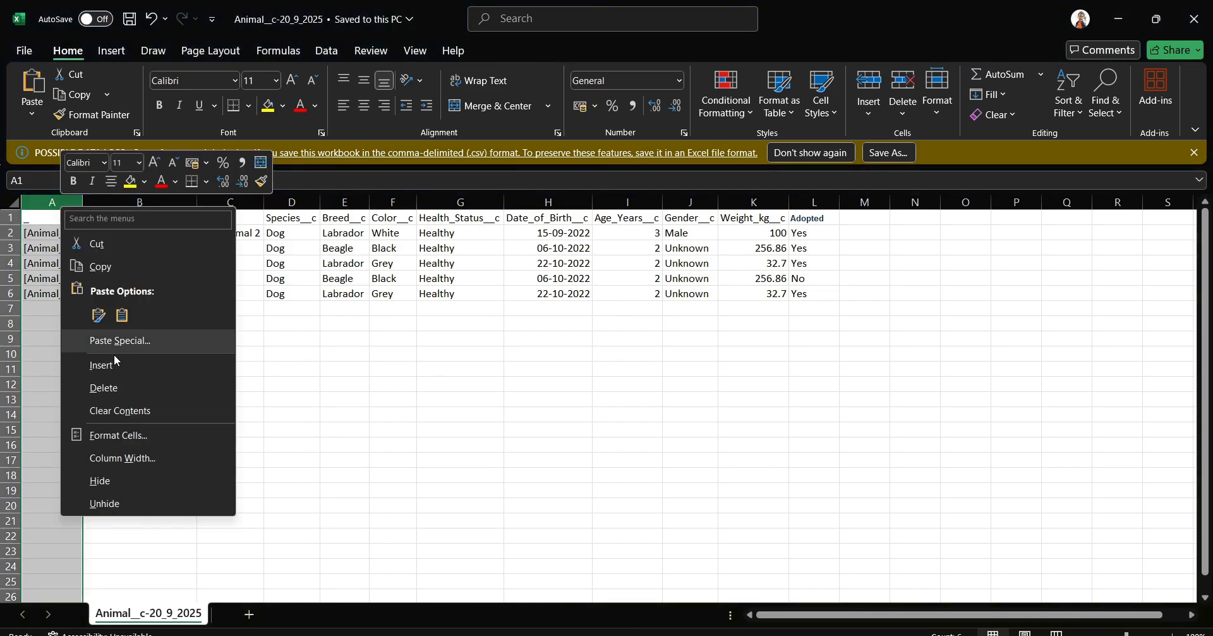
left_click(106, 387)
key("ctrl+s")
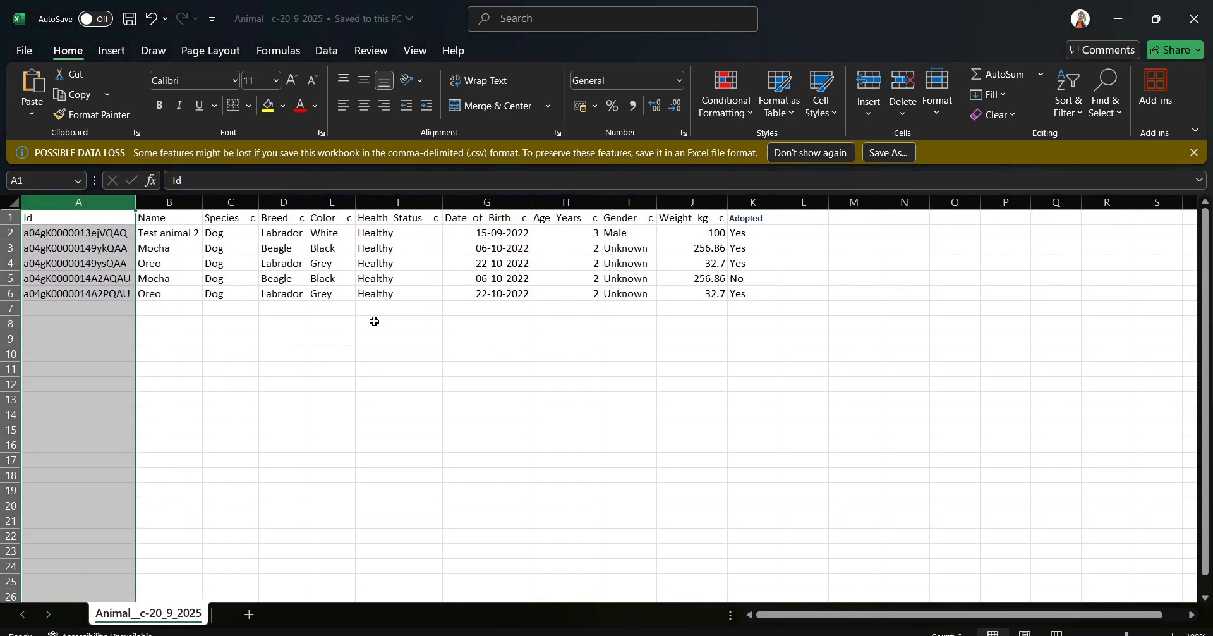
Switch back to the browser and open the Data Import page of Salesforce Inspector Reloaded
key("alt+Tab")
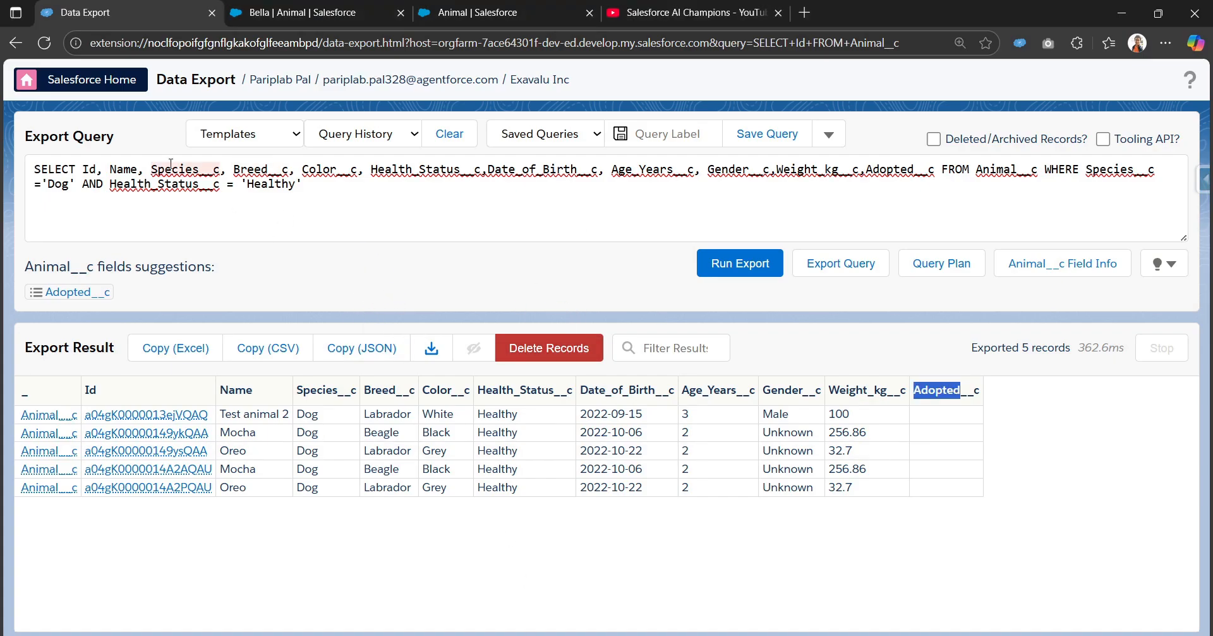
left_click(1204, 180)
scroll(1034, 352, "down", 1)
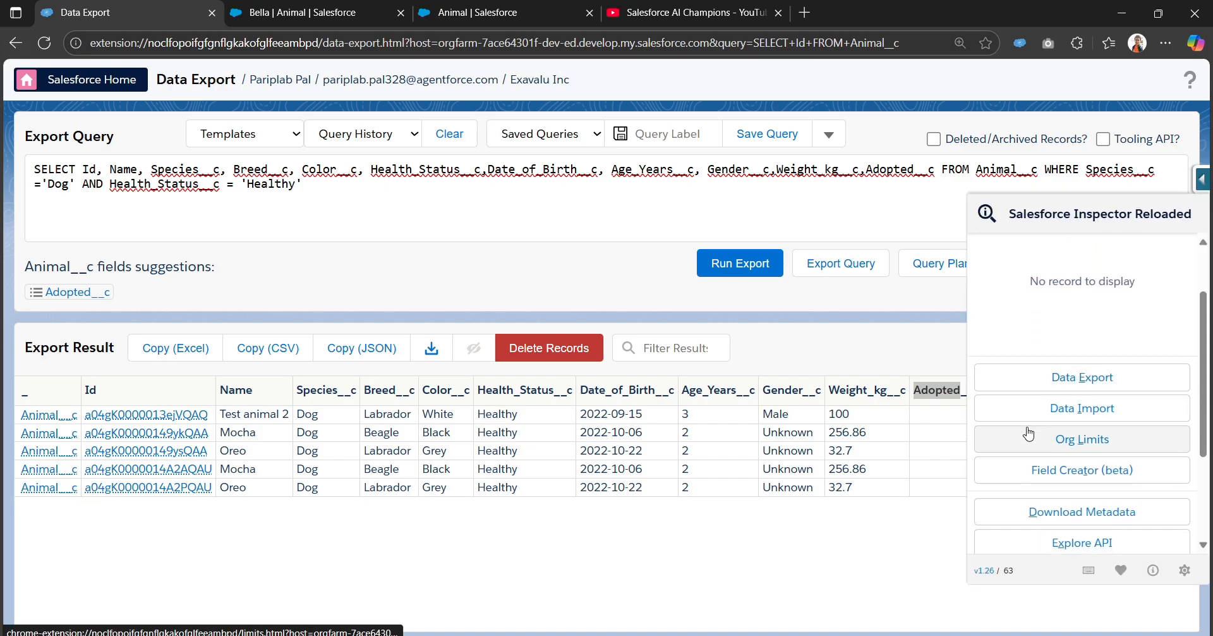
left_click(1073, 423)
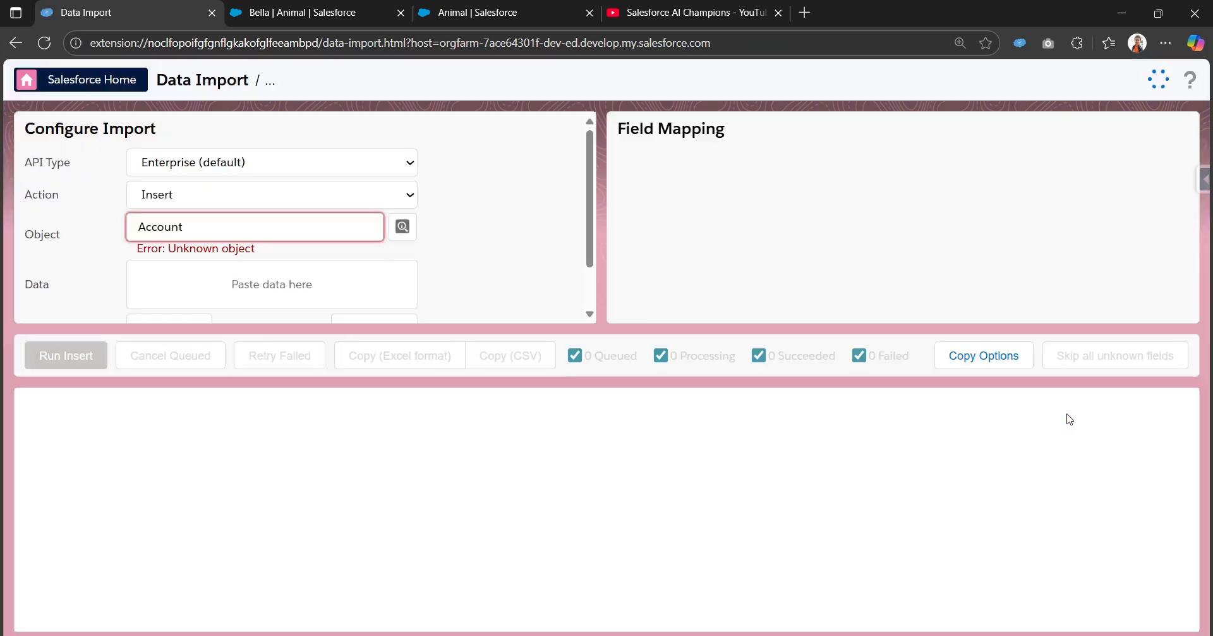
Set the import action to Update and choose Animal__c as the object
left_click(214, 198)
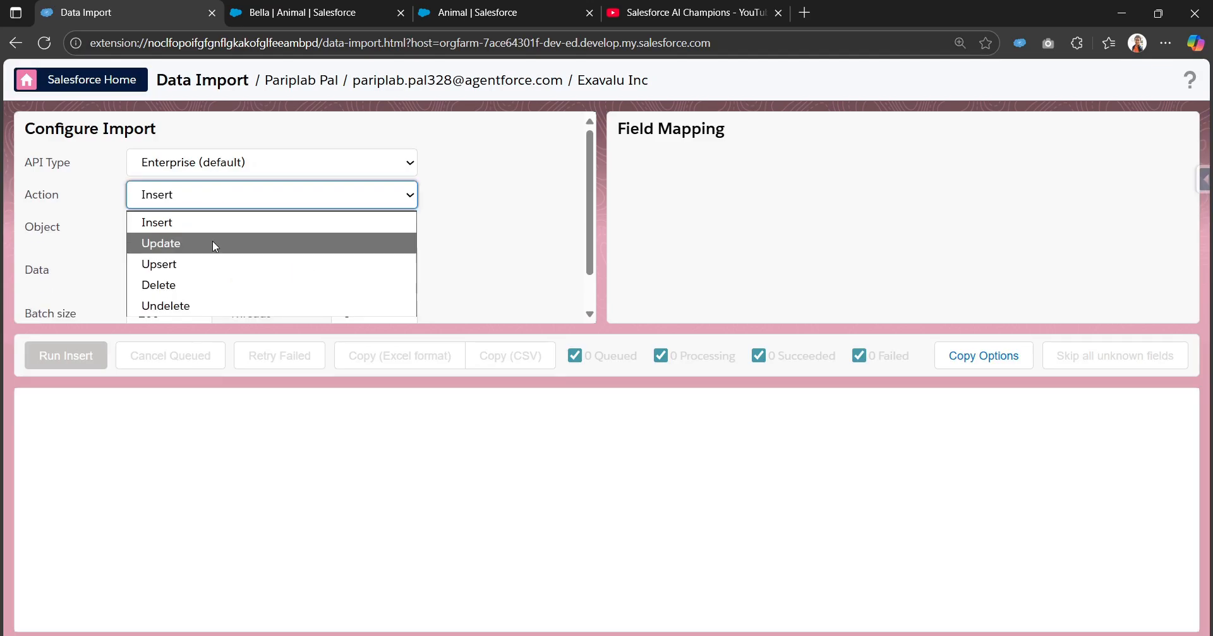
left_click(156, 249)
left_click(183, 225)
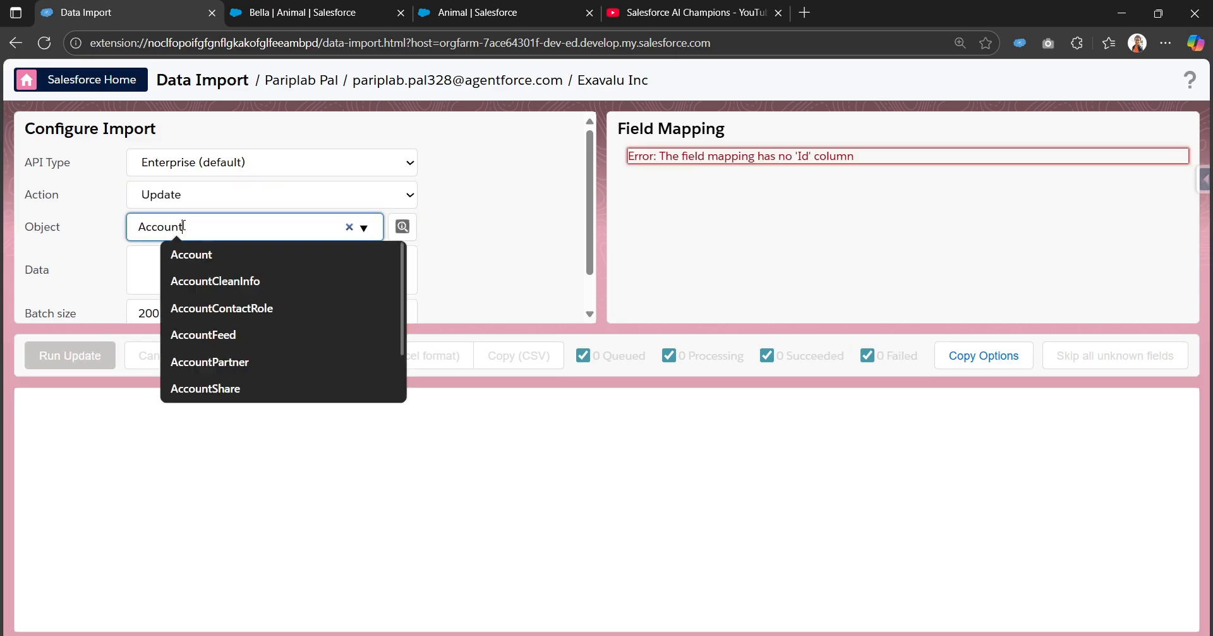
double_click(183, 225)
type("ani")
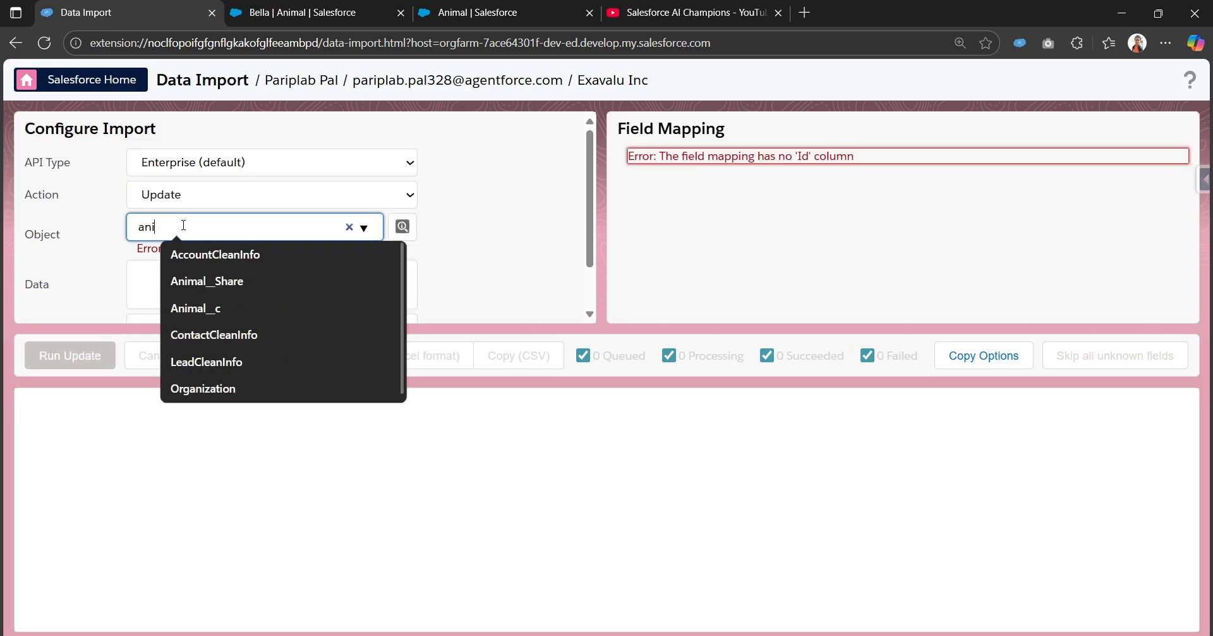
left_click(180, 309)
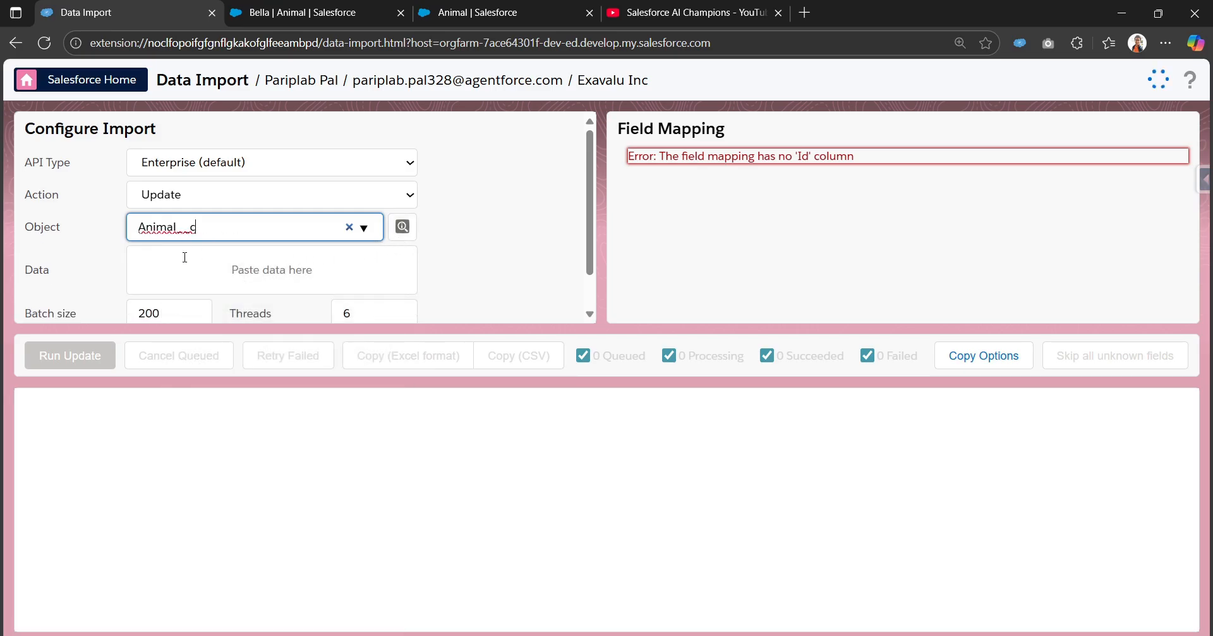
Copy the entire Animal sheet from Excel and paste it as the import data in the browser
left_click(165, 254)
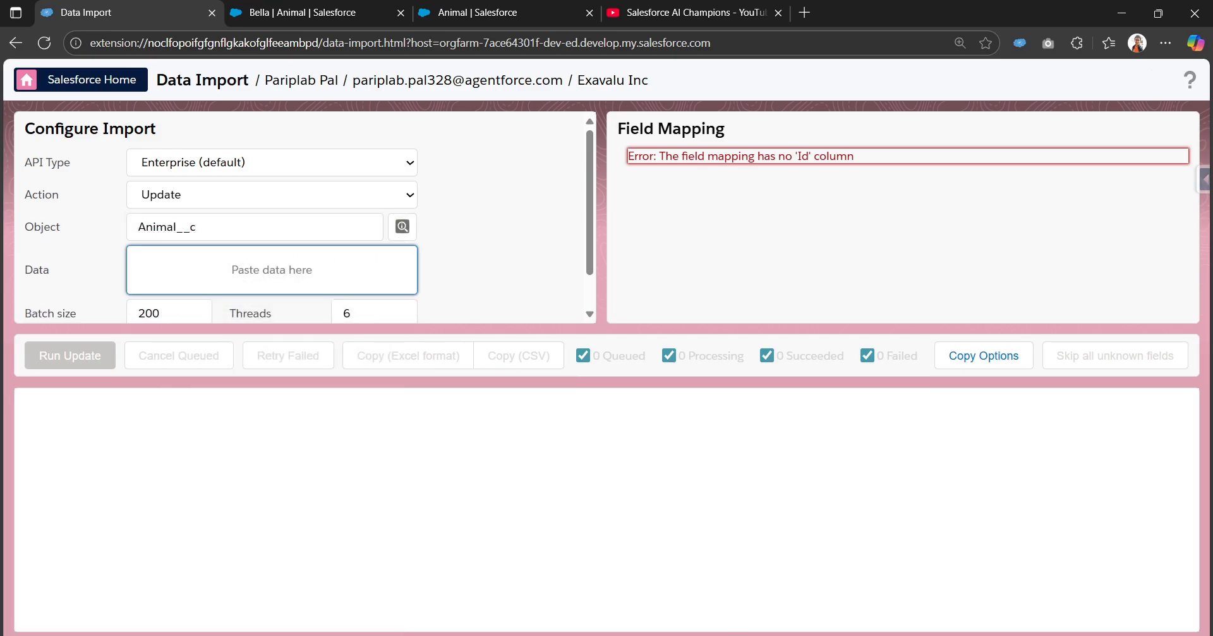
key("alt+Tab")
left_click(564, 356)
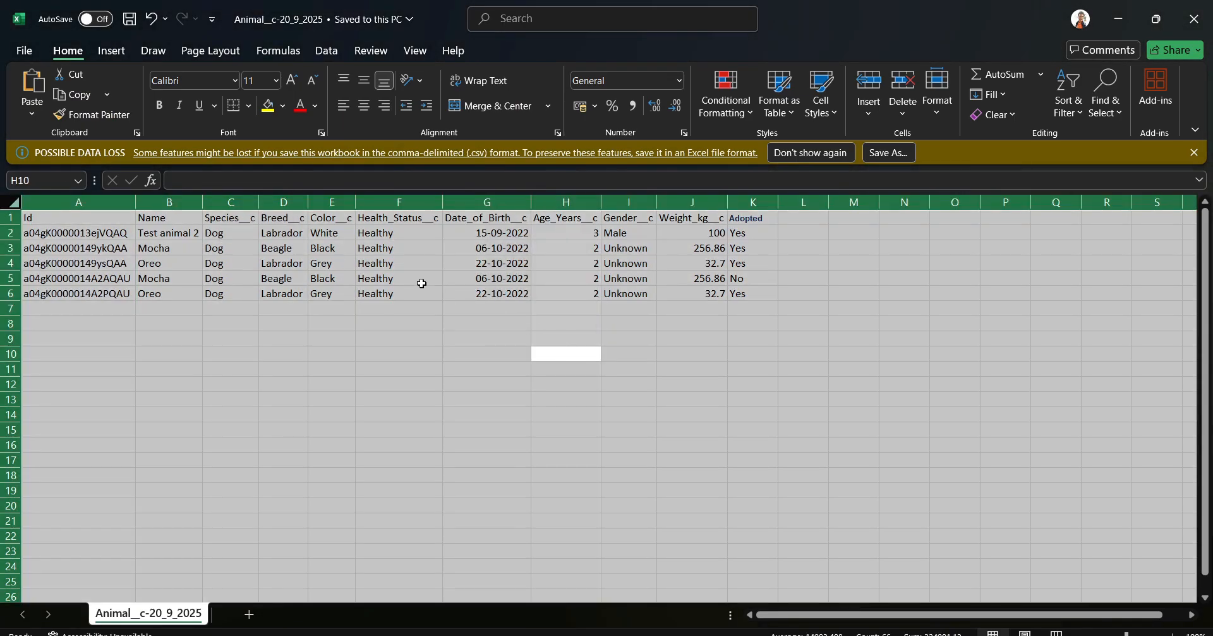
right_click(420, 282)
left_click(457, 338)
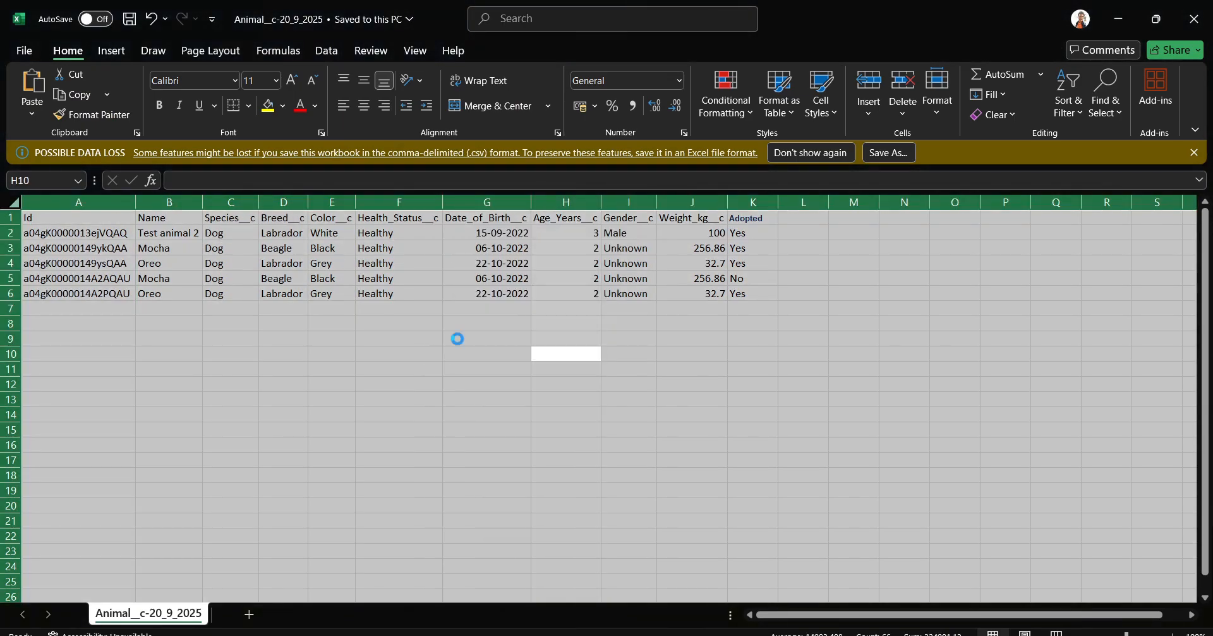
key("alt+Tab")
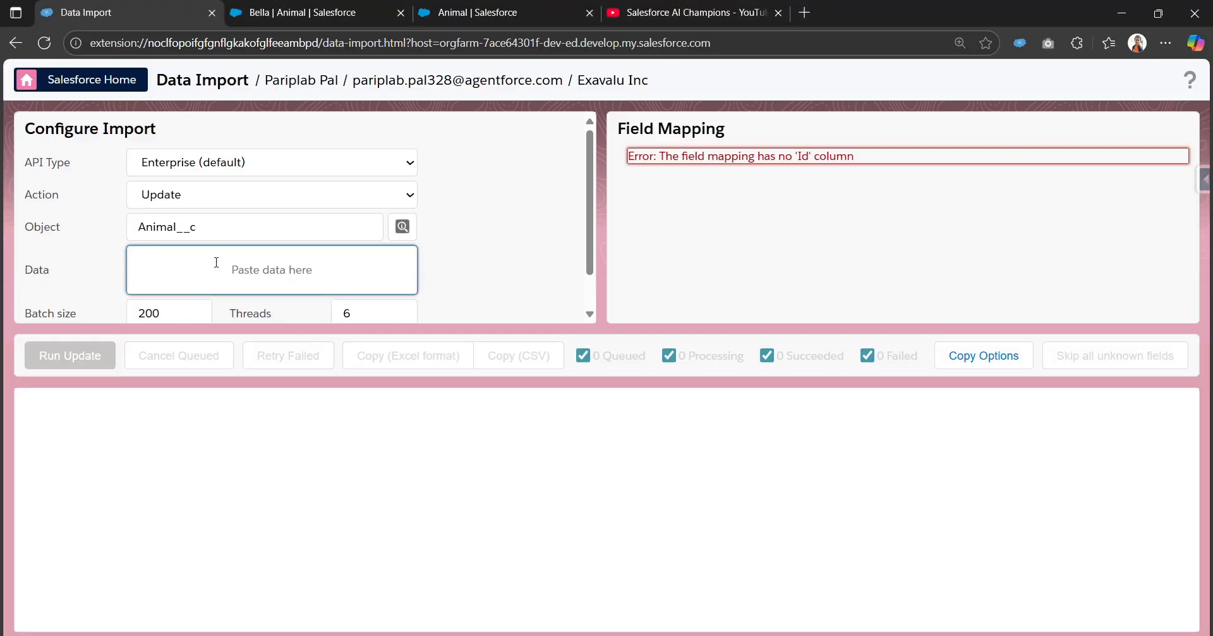
type("Id\tName\tSpecies__c\tBreed__c\tColor__c\tHealth_Status__c\tDate_of_Birth__c\tAge_Years__c\tGender__c\tWeight_kg__c\tAdopted a04gK0000013ejVQAQ\tTest animal 2\tDog\tLabrador\tWhite\tHealthy\t15-09-2022\t3\tMale\t100\tYes a04gK00000149ykQAA\tMocha\tDog\tBeagle\tBlack\tHealthy\t06-10-2022\t2\tUnknown\t256.86\tYes a04gK00000149ysQAA\tOreo\tDog\tLabrador\tGrey\tHealthy\t22-10-2022\t2\tUnknown\t32.7\tYes a04gK0000014A2AQAU\tMocha\tDog\tBeagle\tBlack\tHealthy\t06-10-2022\t2\tUnknown\t256.86\tNo a04gK0000014A2PQAU\tOreo\tDog\tLabrador\tGrey\tHealthy\t22-10-2022\t2\tUnknown\t32.7\tYes")
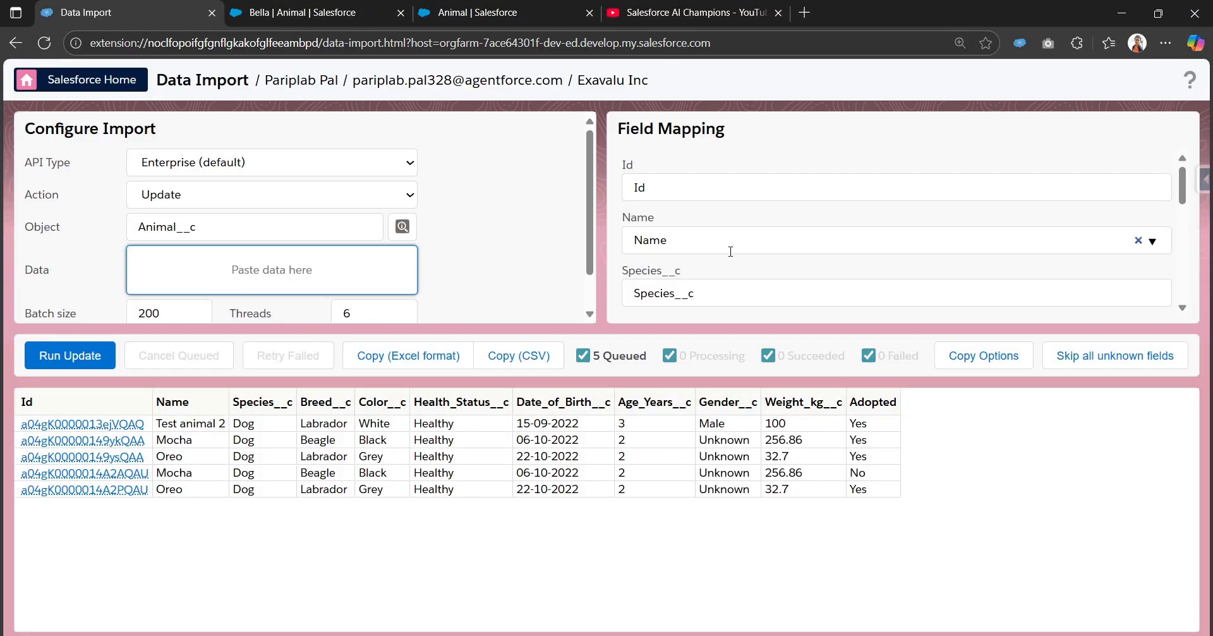
Review how the pasted columns are mapped to the Animal__c fields
scroll(732, 277, "down", 3)
scroll(732, 277, "down", 3)
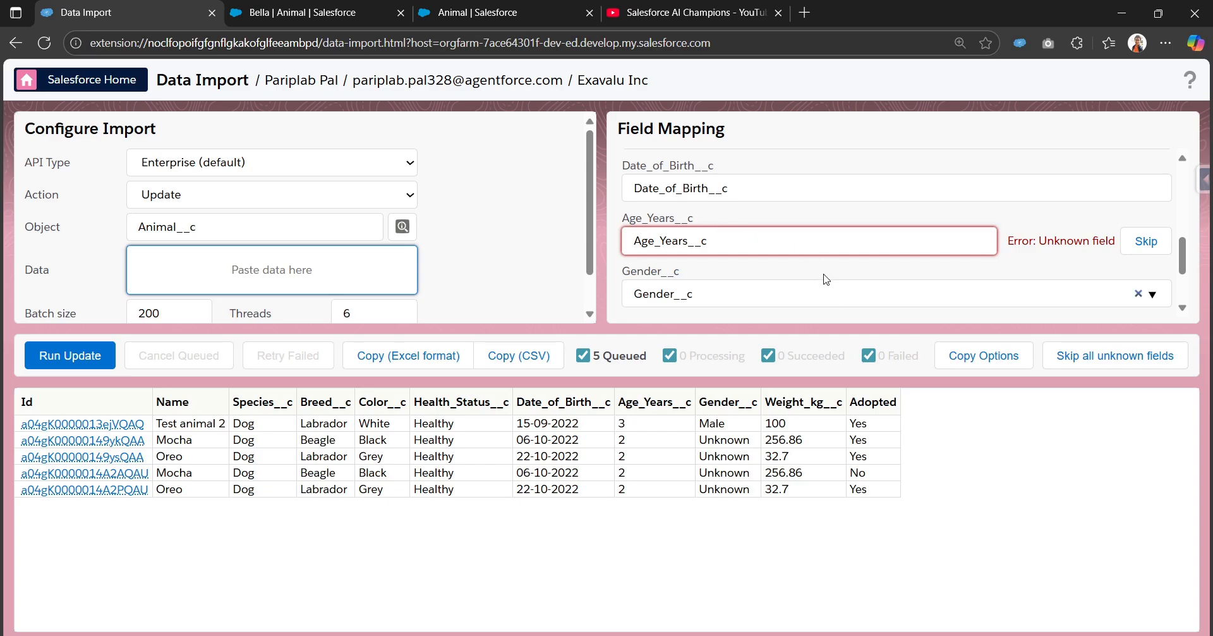
scroll(759, 245, "up", 5)
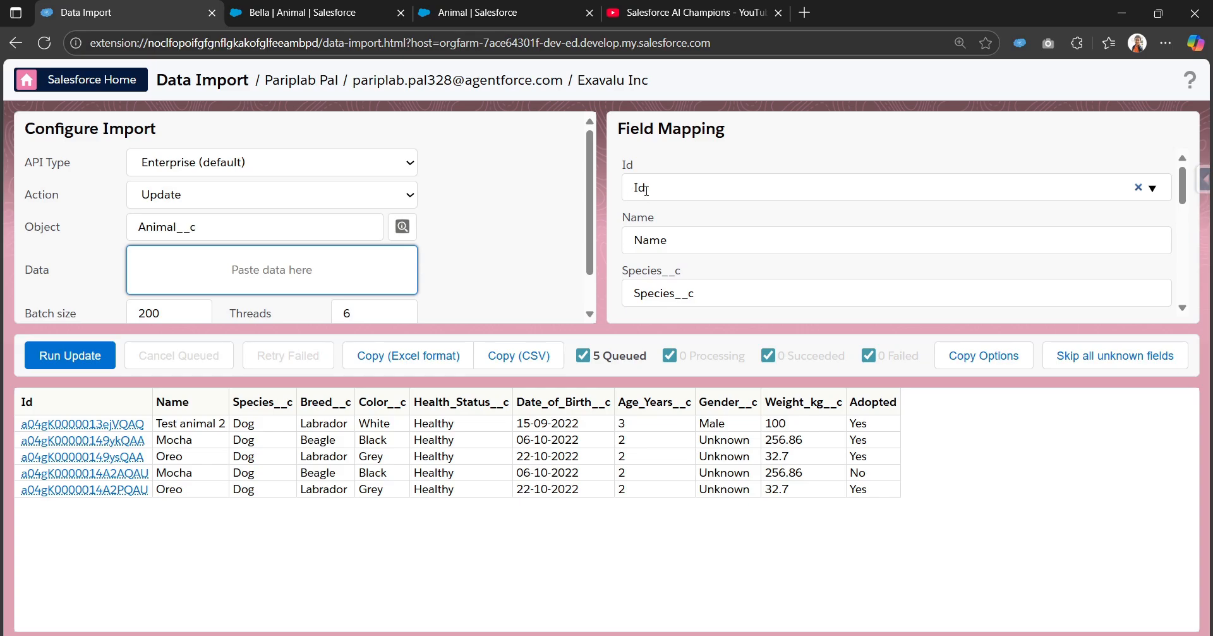
Map the Adopted column to Adopted__c, skip the unknown Age_Years__c field, and check the pasted rows and field mappings
scroll(676, 265, "down", 6)
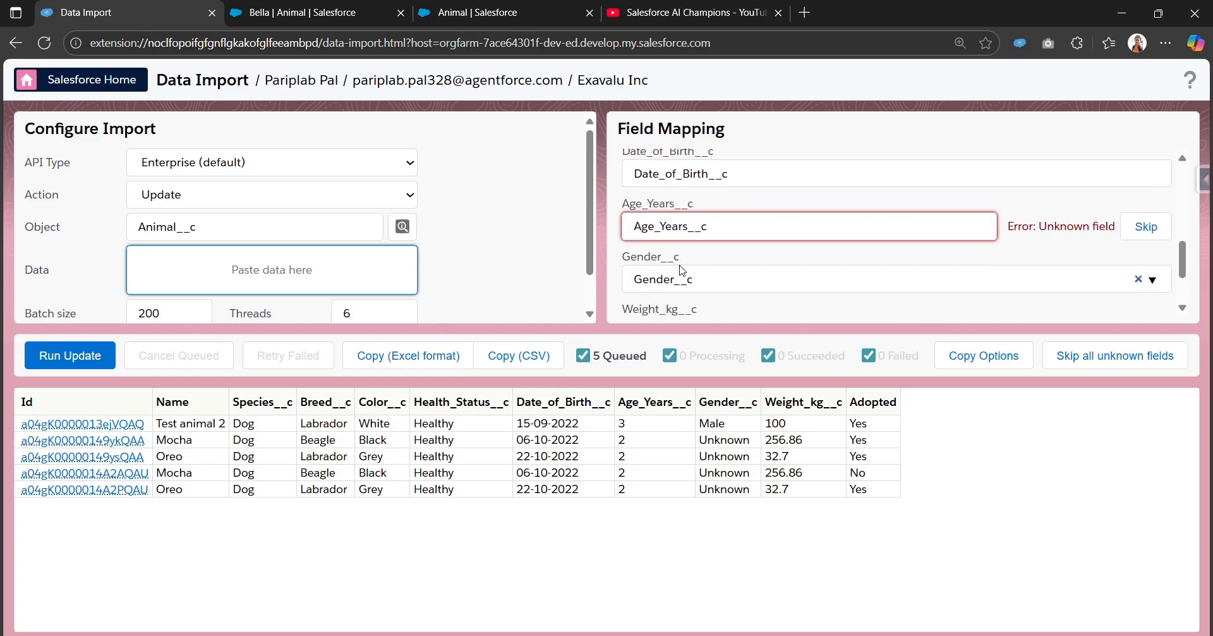
left_click(811, 291)
left_click(746, 332)
scroll(767, 289, "up", 1)
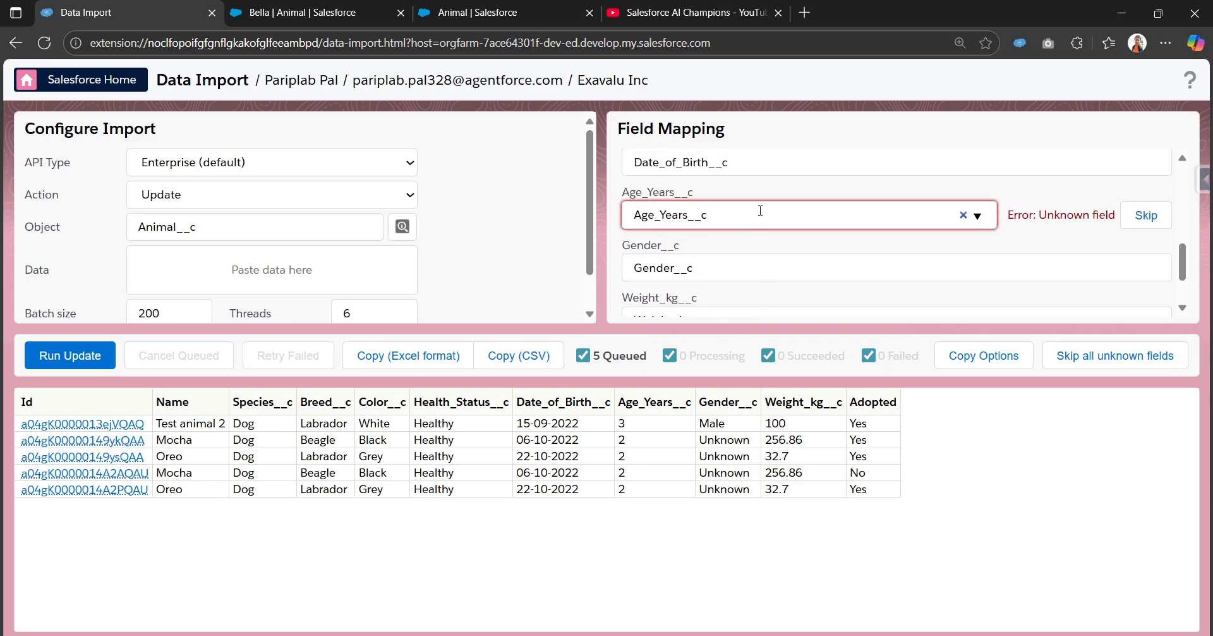
left_click(1146, 216)
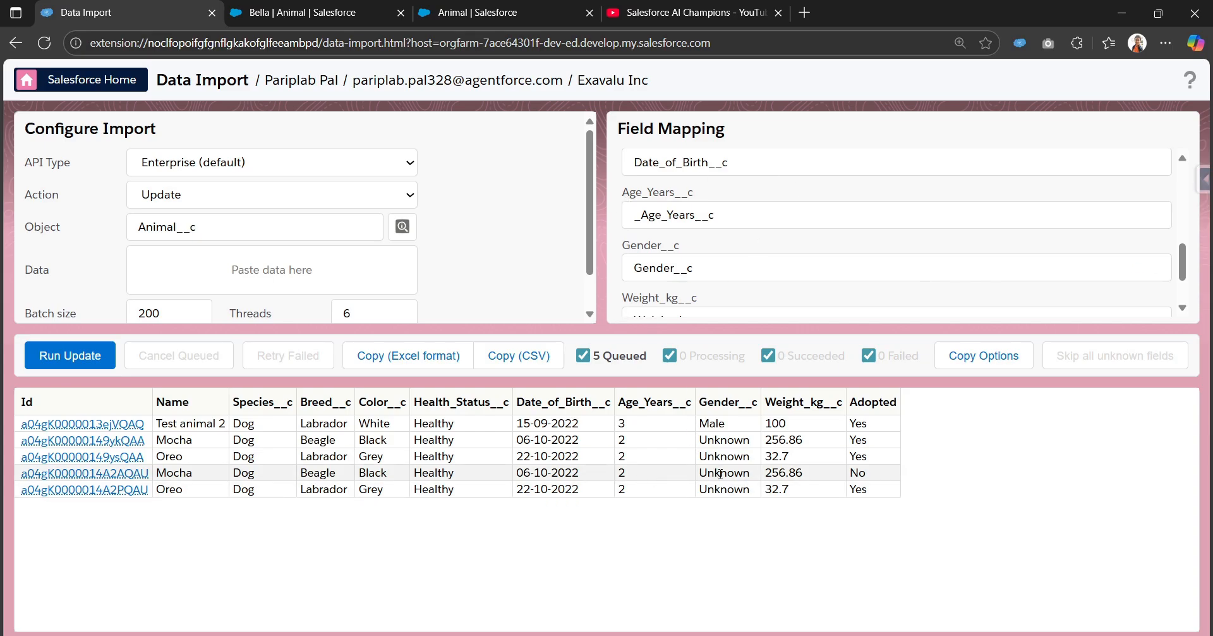
left_click_drag(851, 403, 877, 501)
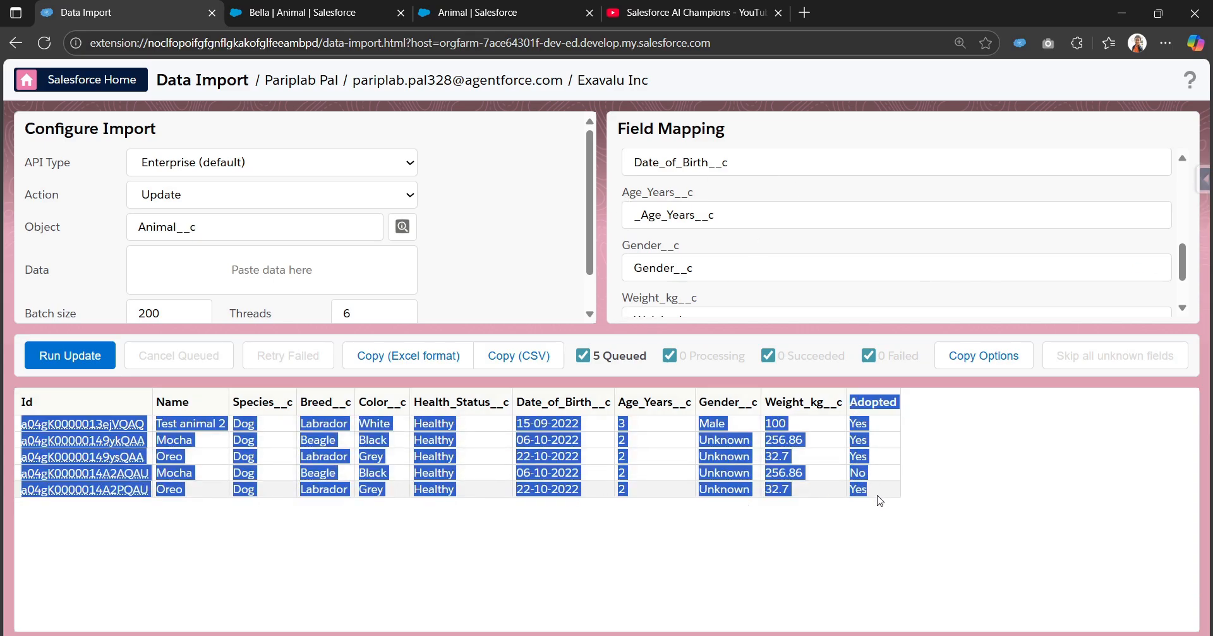
left_click(880, 504)
scroll(706, 259, "down", 2)
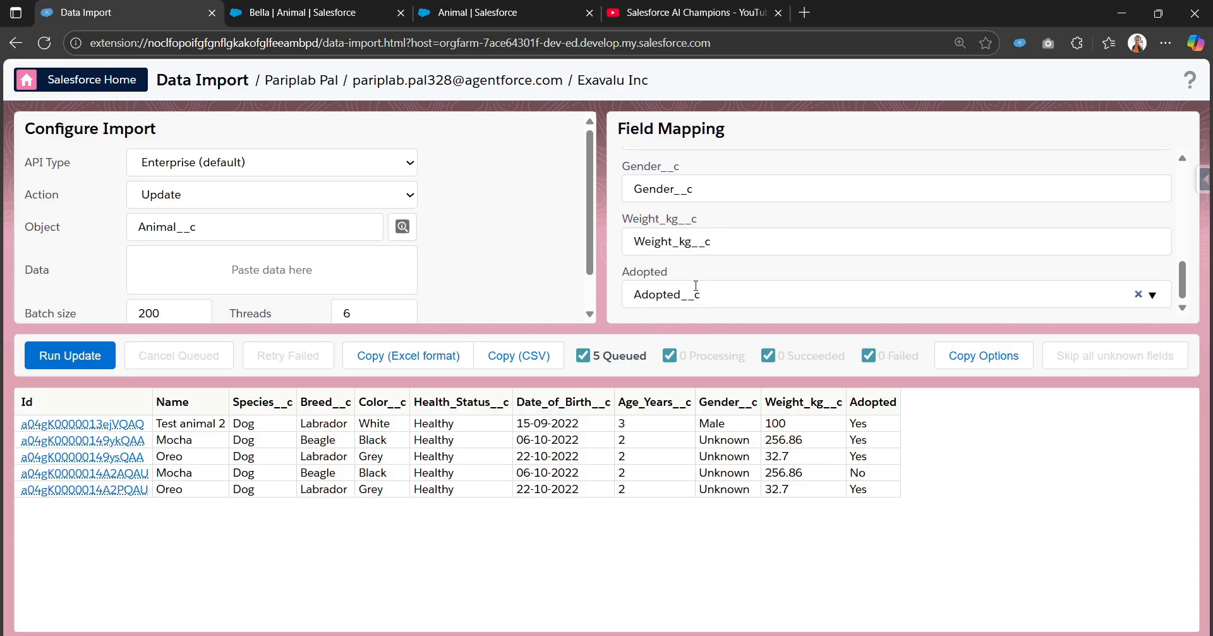
scroll(752, 251, "up", 5)
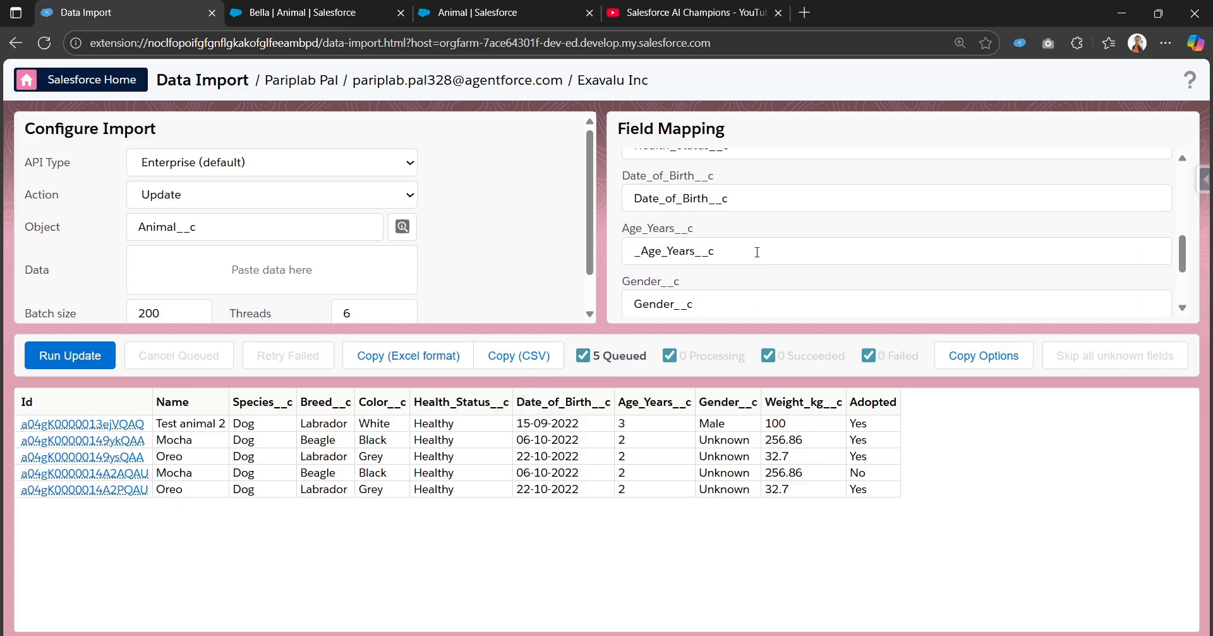
scroll(749, 256, "down", 5)
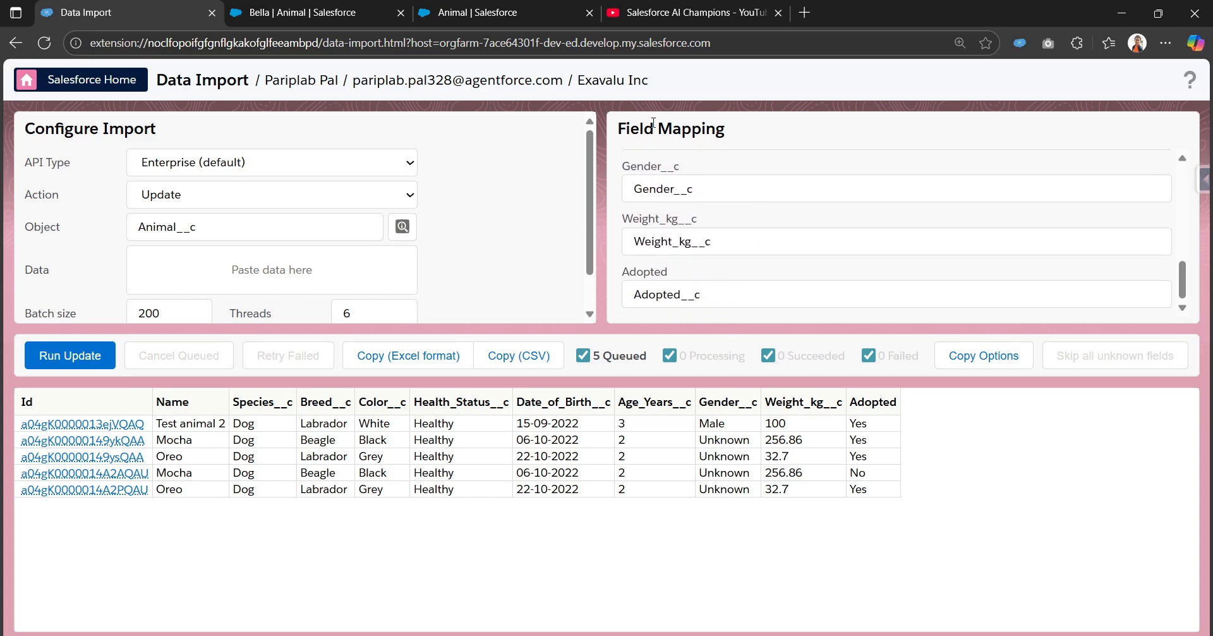
Try to run the update on the queued Animal records and examine the errors column of the import results
left_click(89, 366)
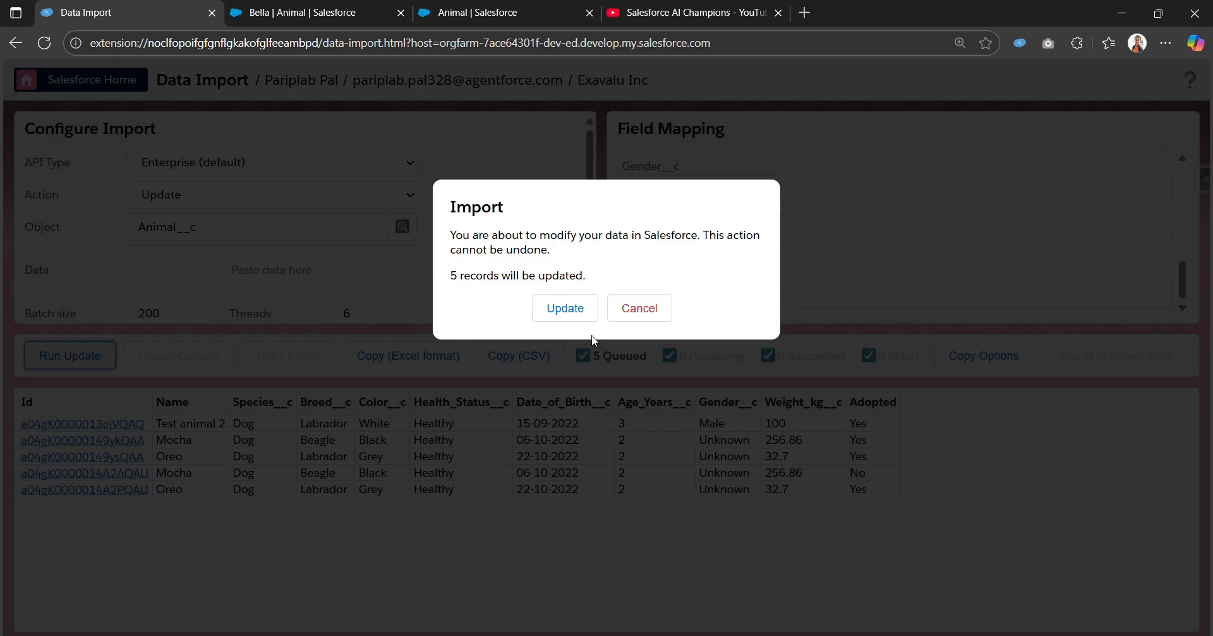
left_click(565, 308)
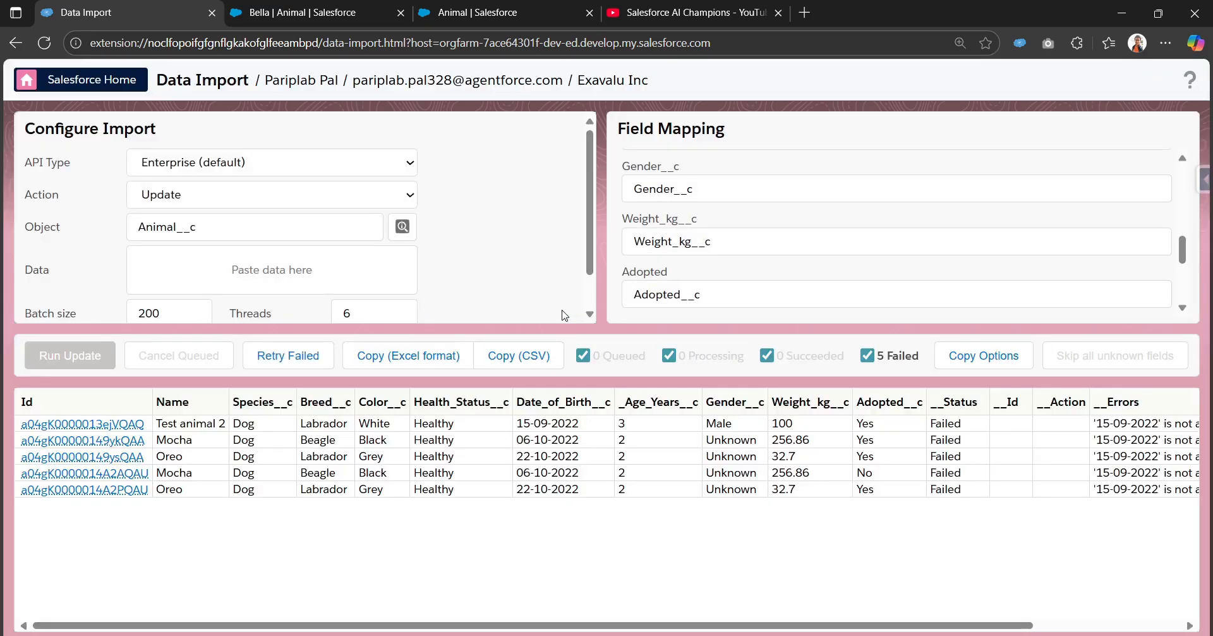
left_click_drag(709, 627, 890, 628)
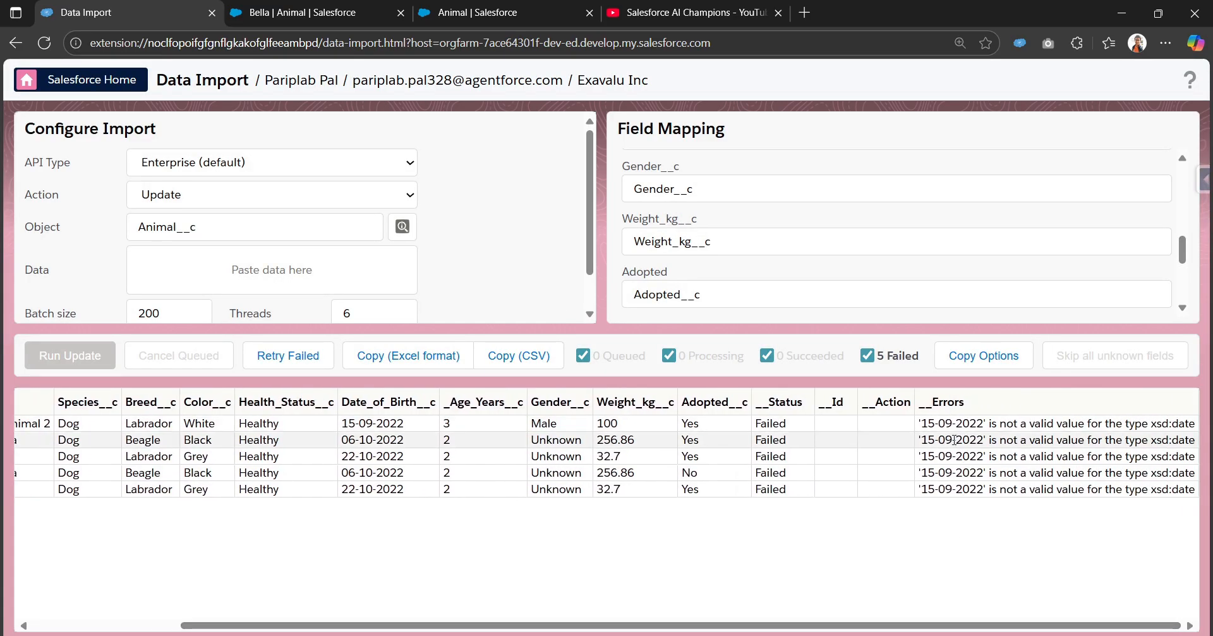
Switch to Excel, format the Date_of_Birth__c column with the date type 2012-03-14, and save the file
key("alt+Tab")
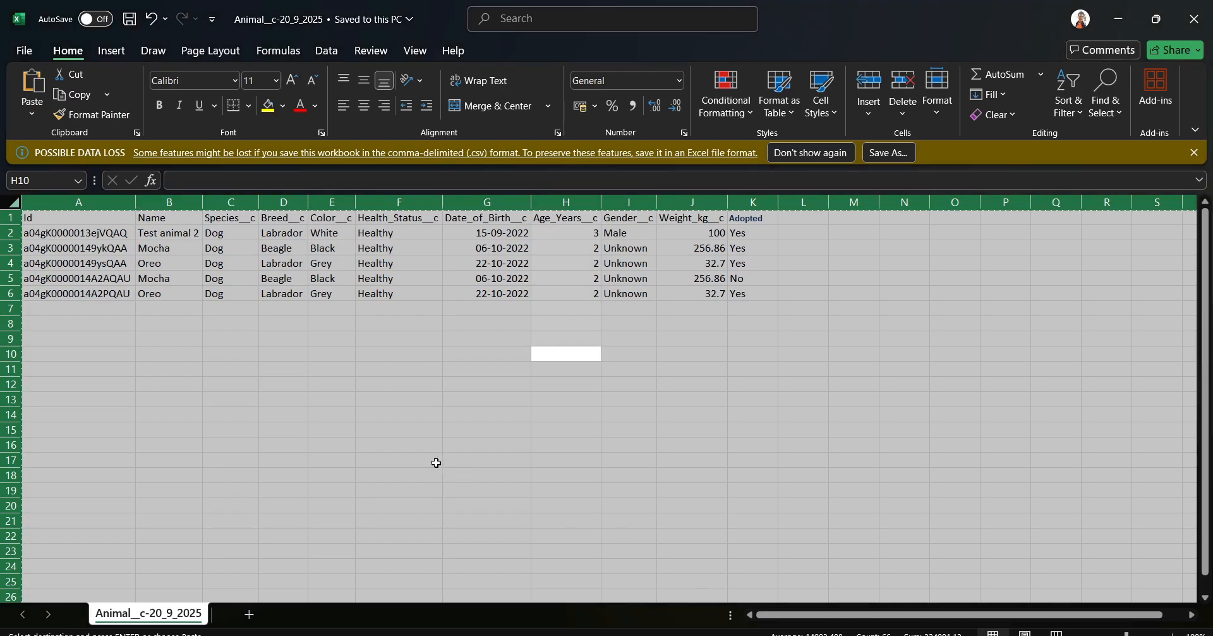
left_click(393, 441)
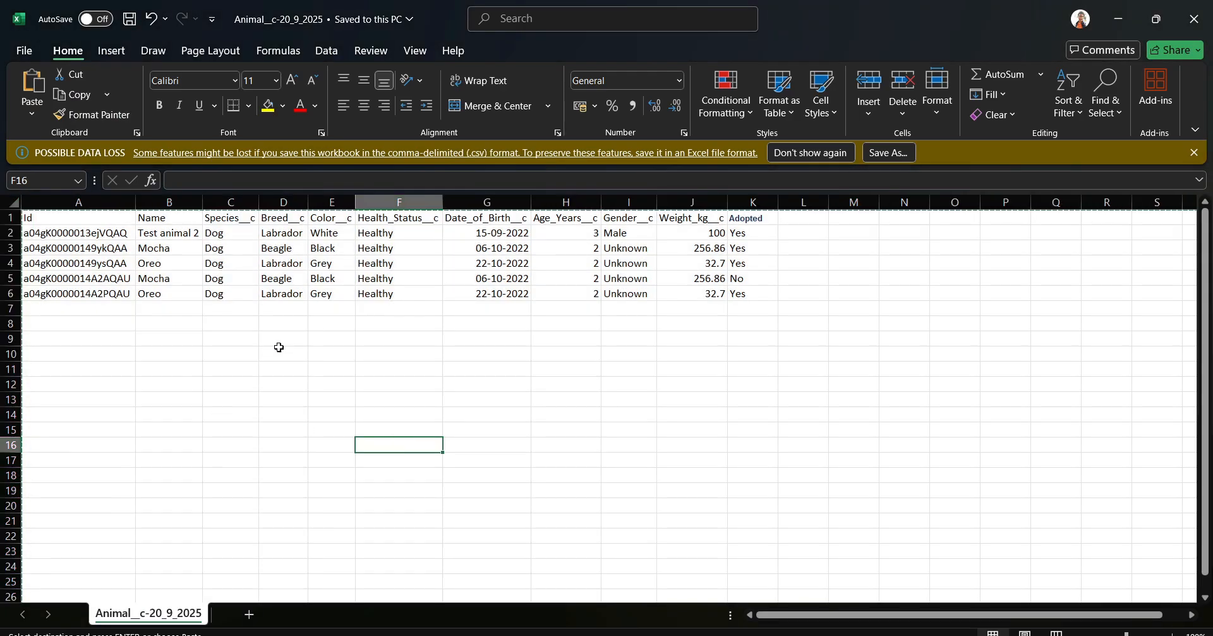
right_click(511, 202)
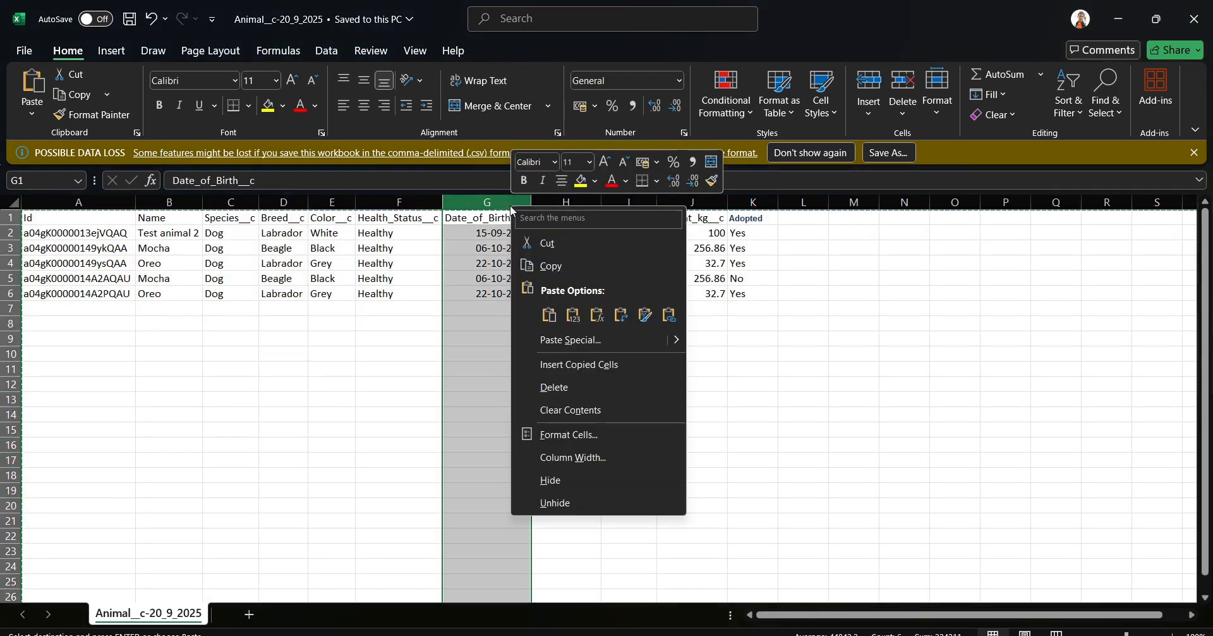
left_click(572, 434)
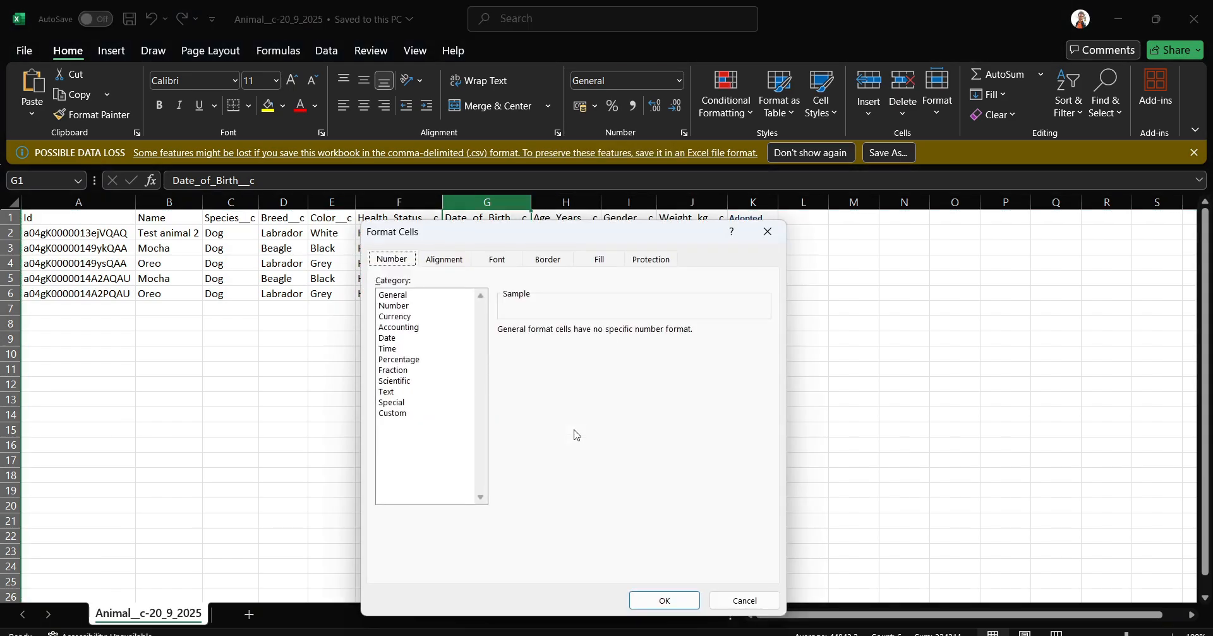
left_click(401, 340)
left_click(565, 406)
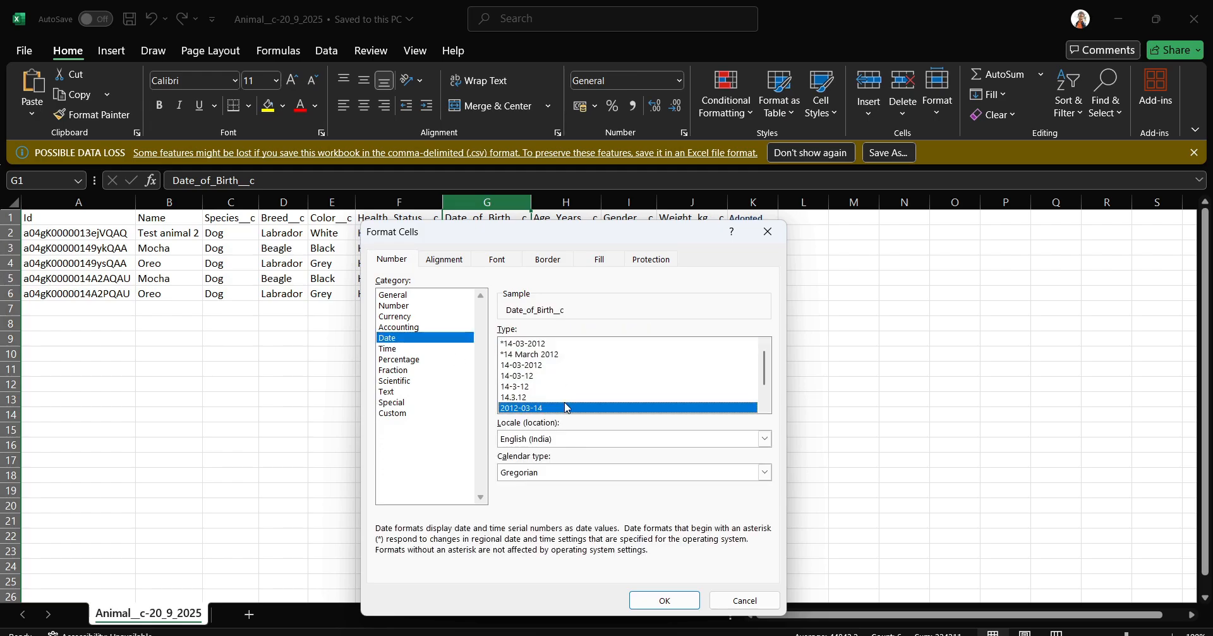
left_click(665, 600)
left_click(549, 384)
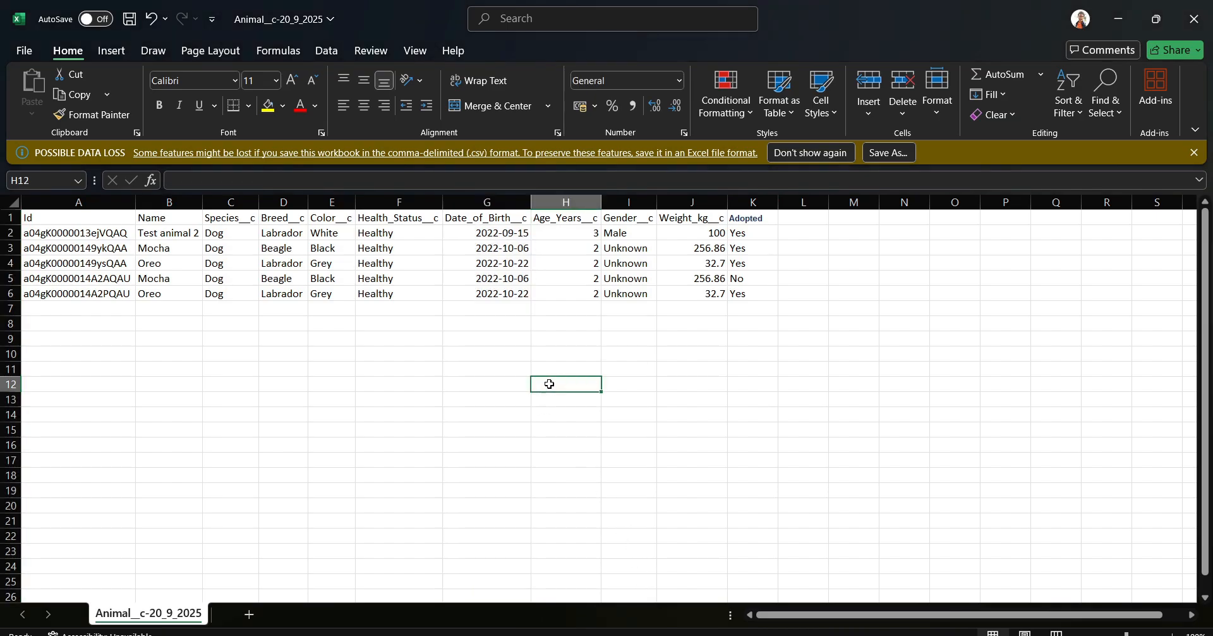
key("ctrl+s")
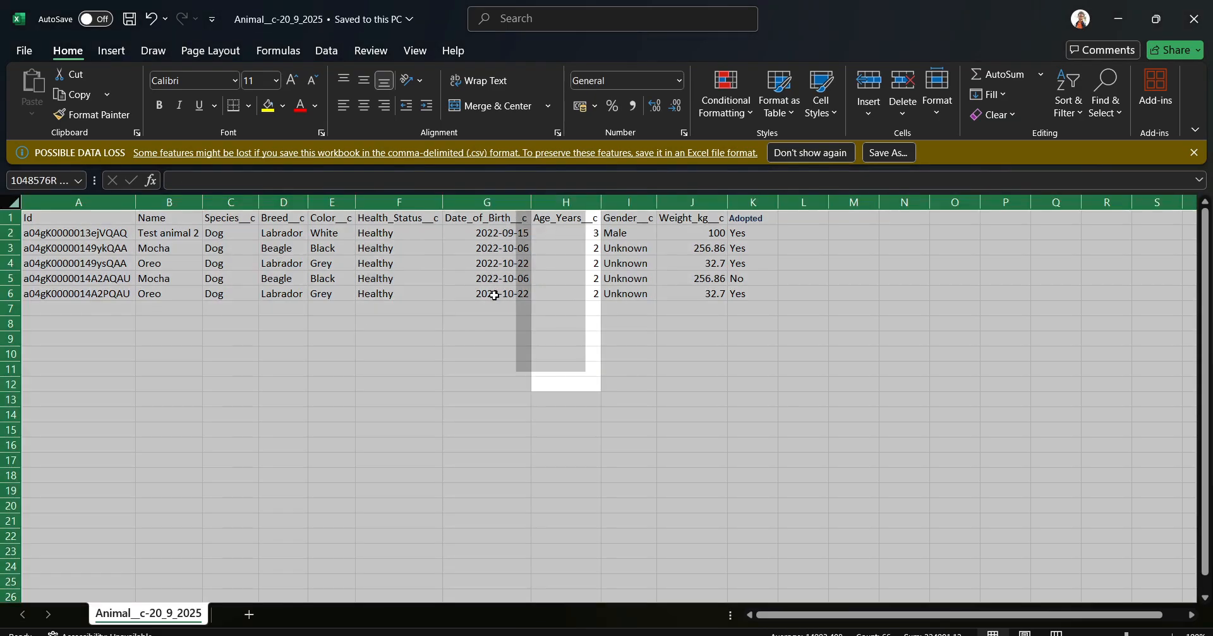
Copy the entire Animal sheet and paste it as the import data on the browser's Data Import page
key("ctrl+a")
right_click(393, 230)
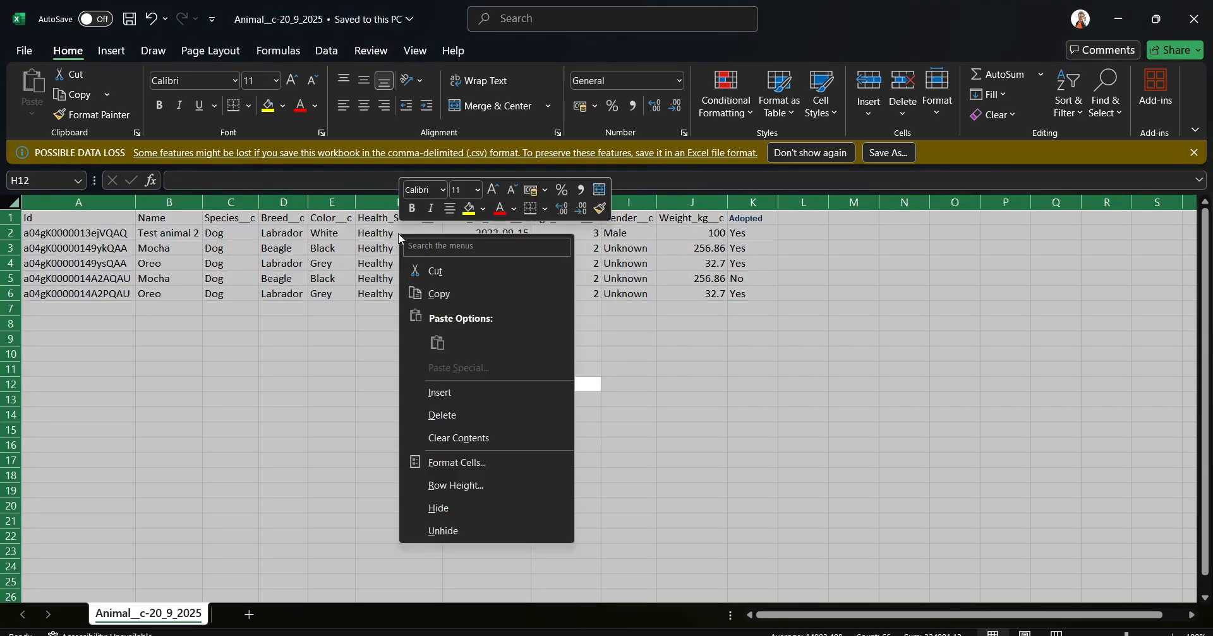
left_click(420, 294)
key("alt+Tab")
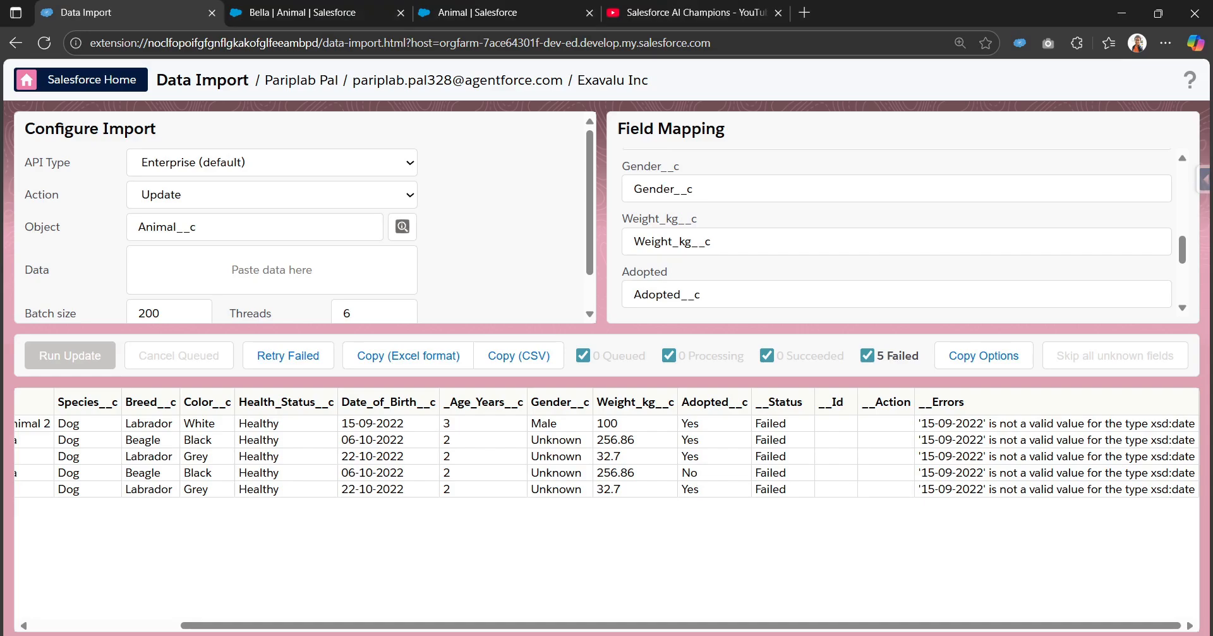
left_click(346, 265)
key("ctrl+v")
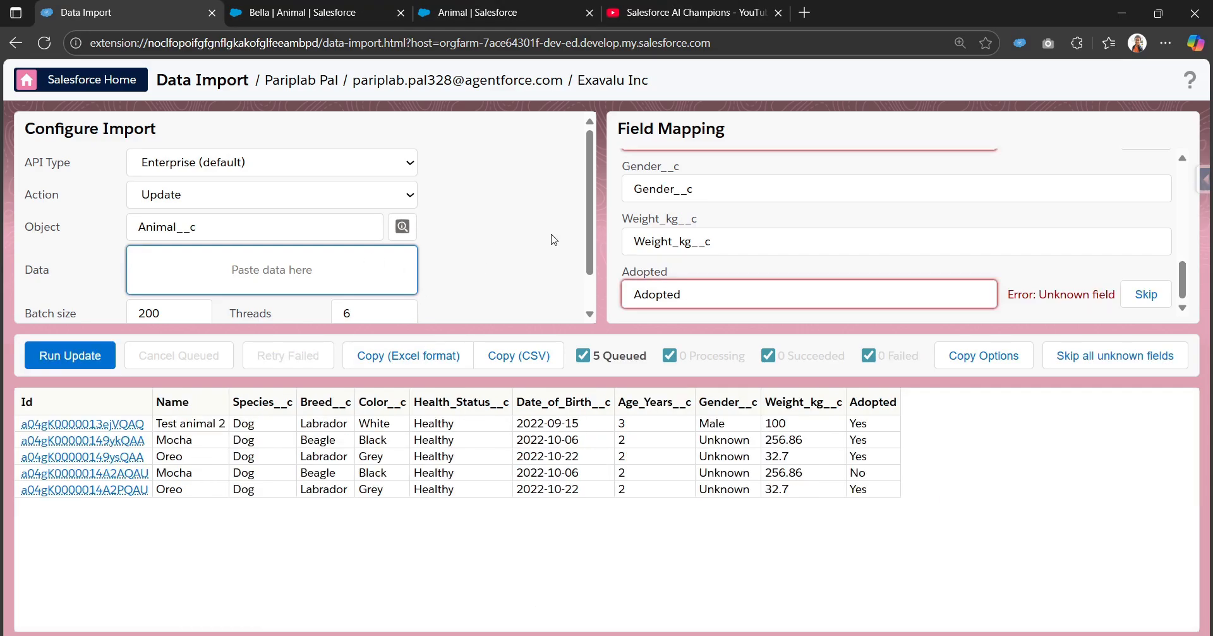
Skip the Age_Years__c field, map Adopted to Adopted__c, and check the reformatted dates and field mappings
scroll(1003, 307, "down", 1)
left_click(1145, 212)
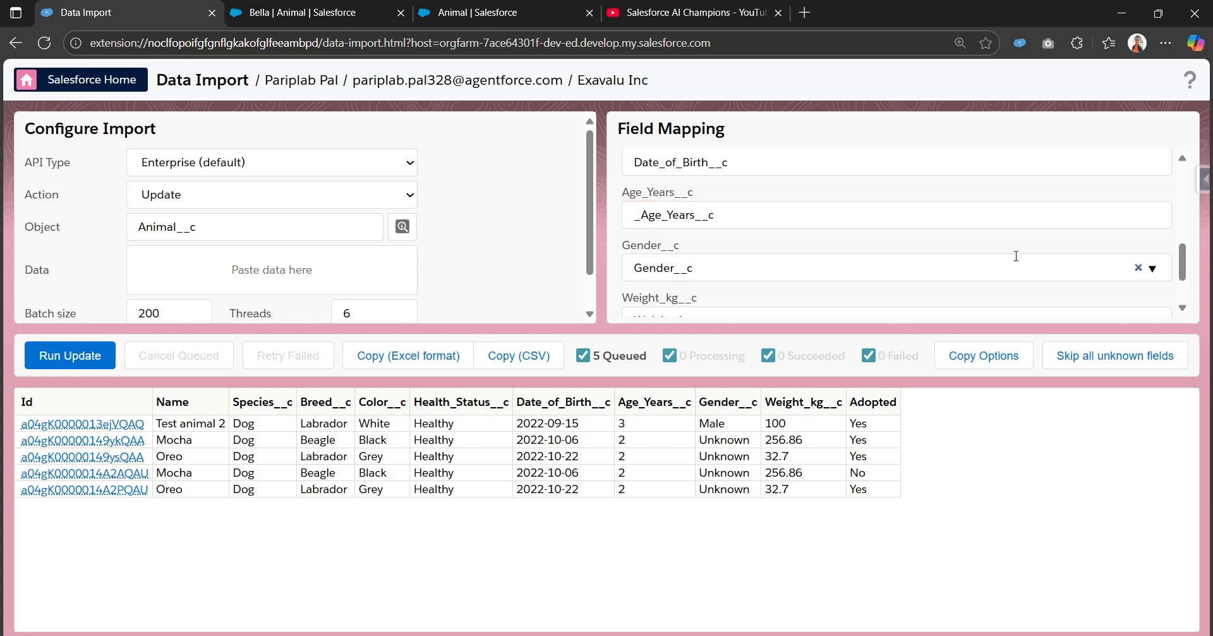
scroll(1011, 253, "down", 1)
left_click(686, 292)
left_click(699, 322)
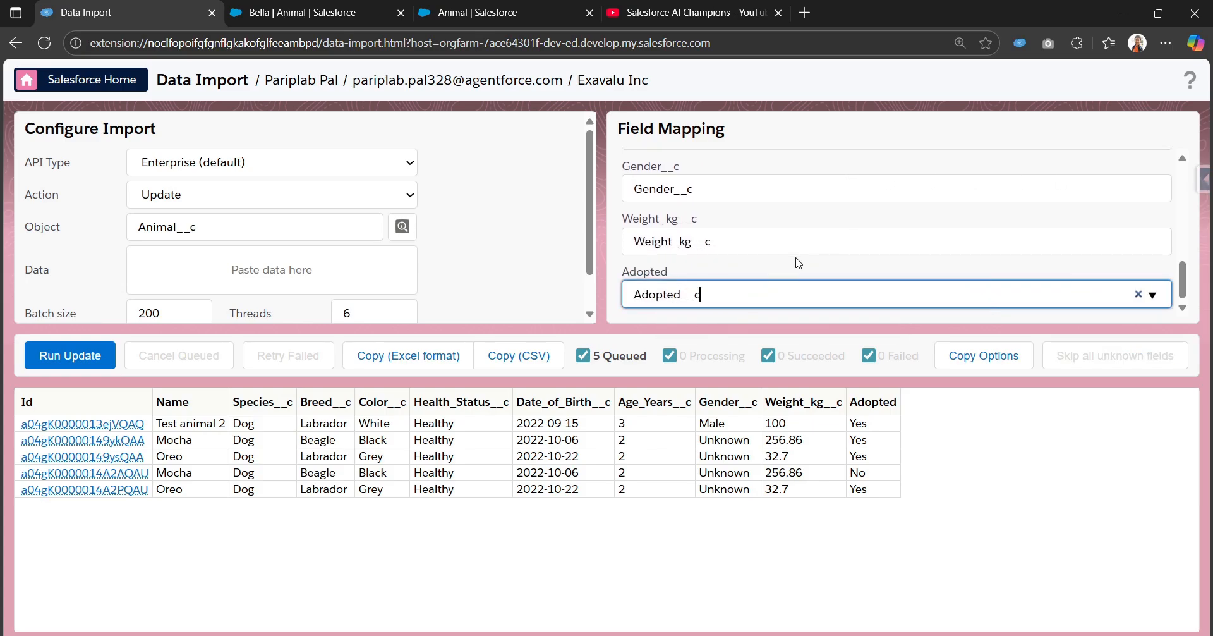
left_click_drag(518, 426, 580, 531)
left_click(580, 532)
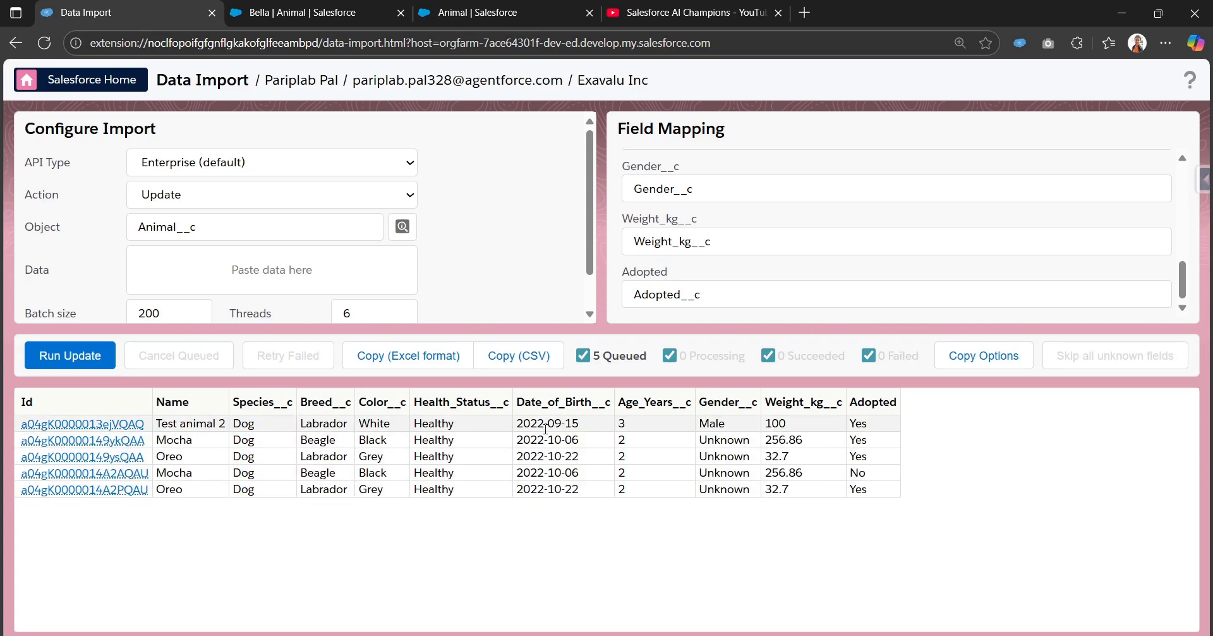
scroll(790, 251, "up", 7)
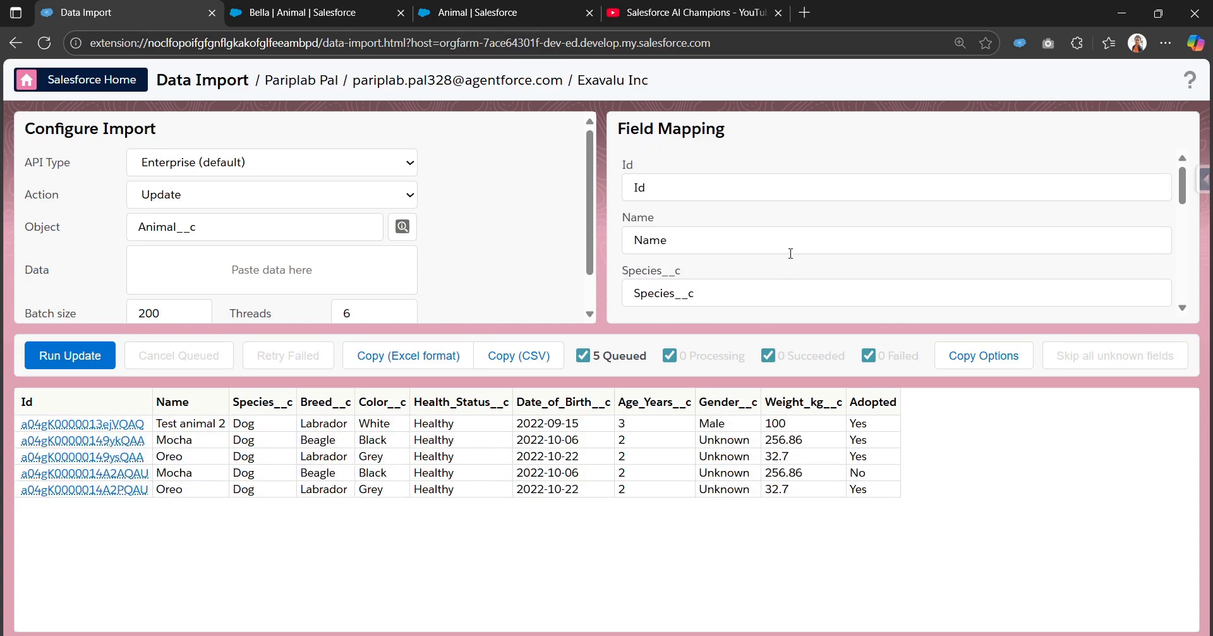
scroll(791, 253, "down", 7)
Run and confirm the update of the queued Animal records, and check the status, action and errors columns
left_click(91, 354)
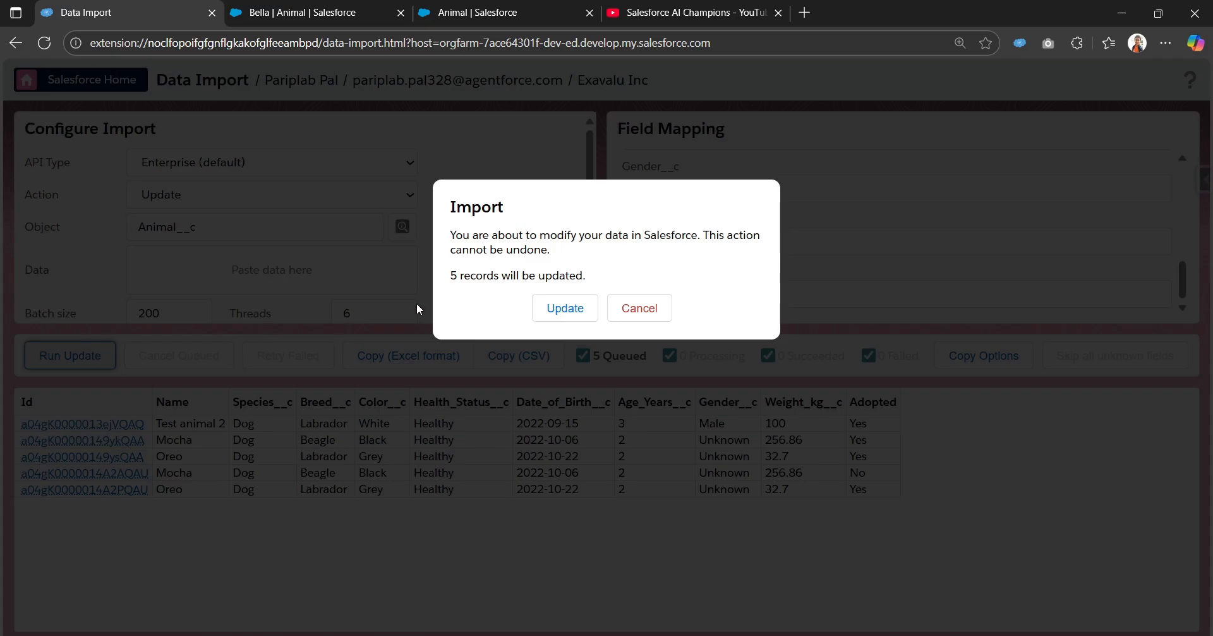
left_click(575, 305)
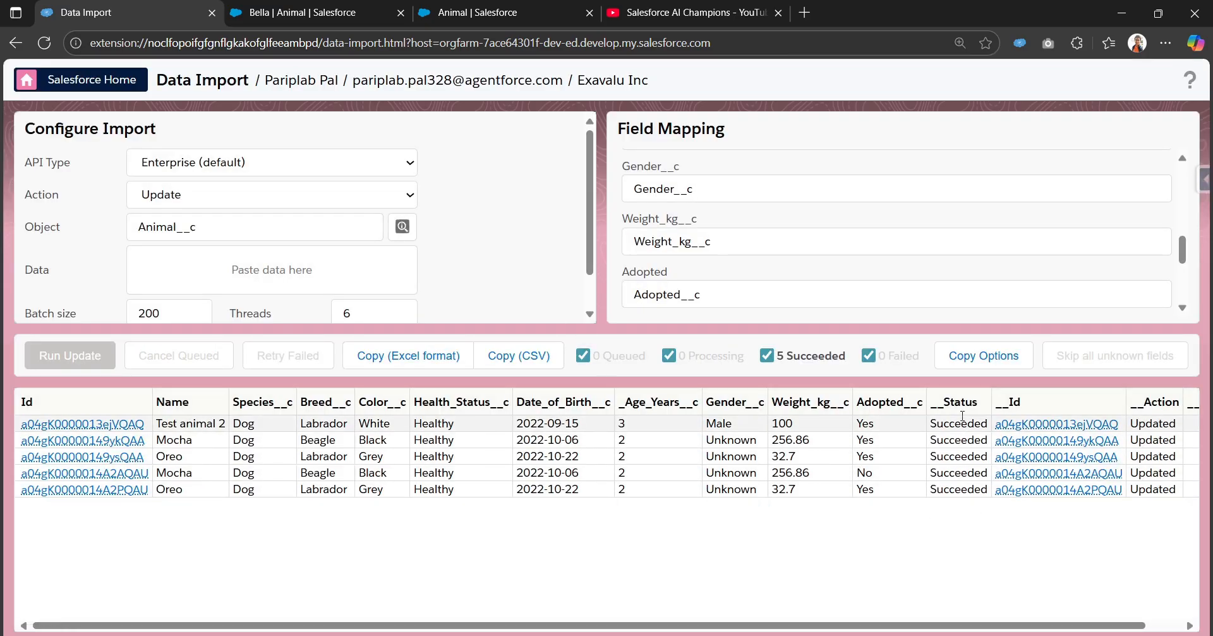
scroll(965, 628, "right", 1)
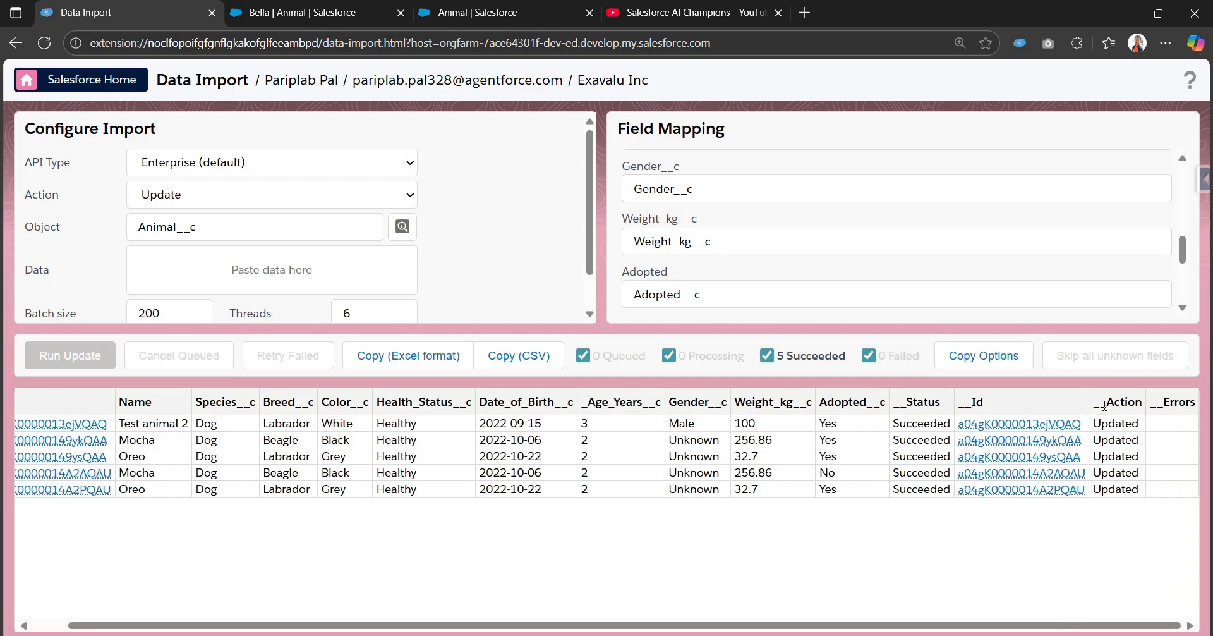
Open the updated Oreo record from the third result row in Salesforce and look through its details for the Adopted field
left_click(1022, 461)
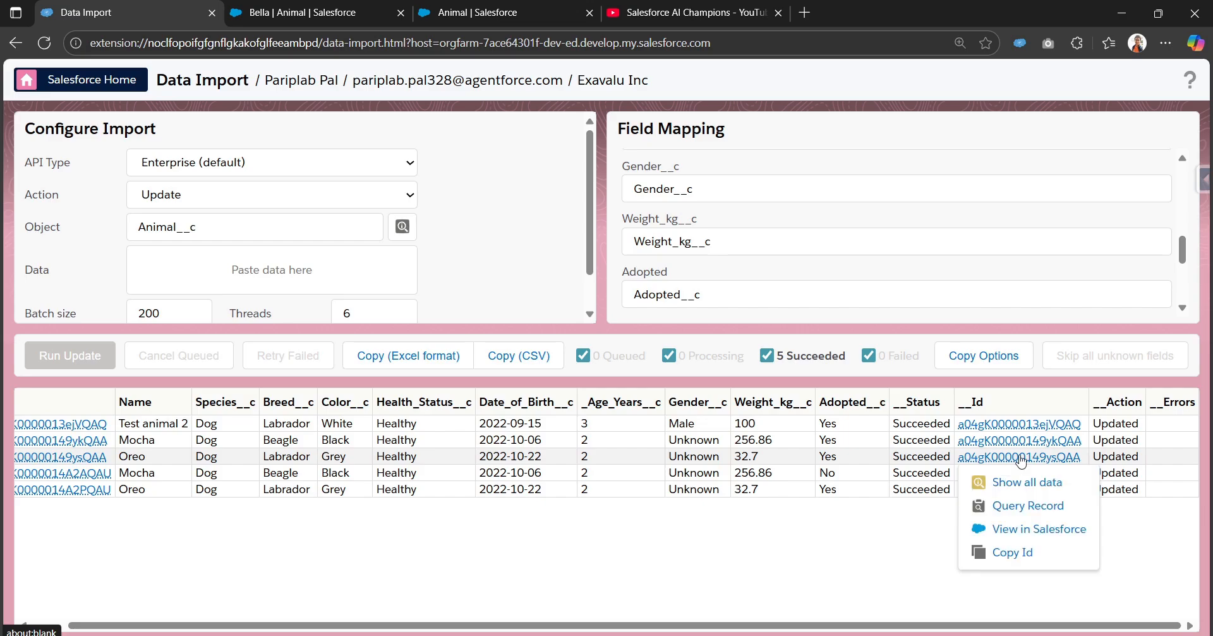
left_click(1029, 531)
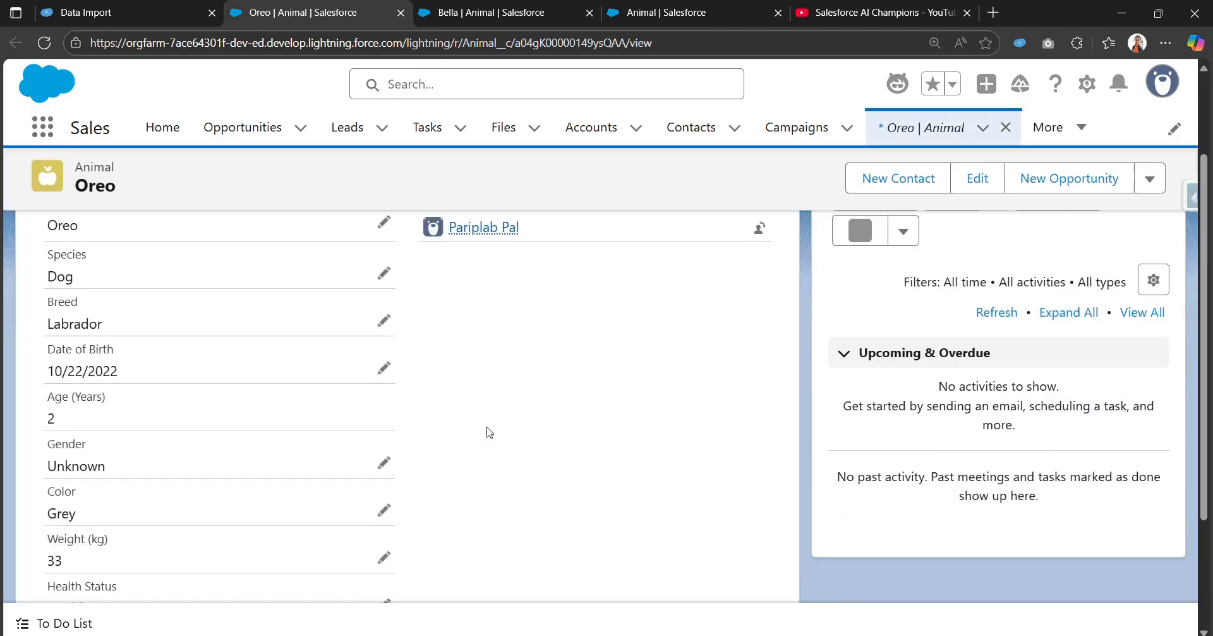
scroll(490, 433, "down", 3)
scroll(490, 433, "up", 5)
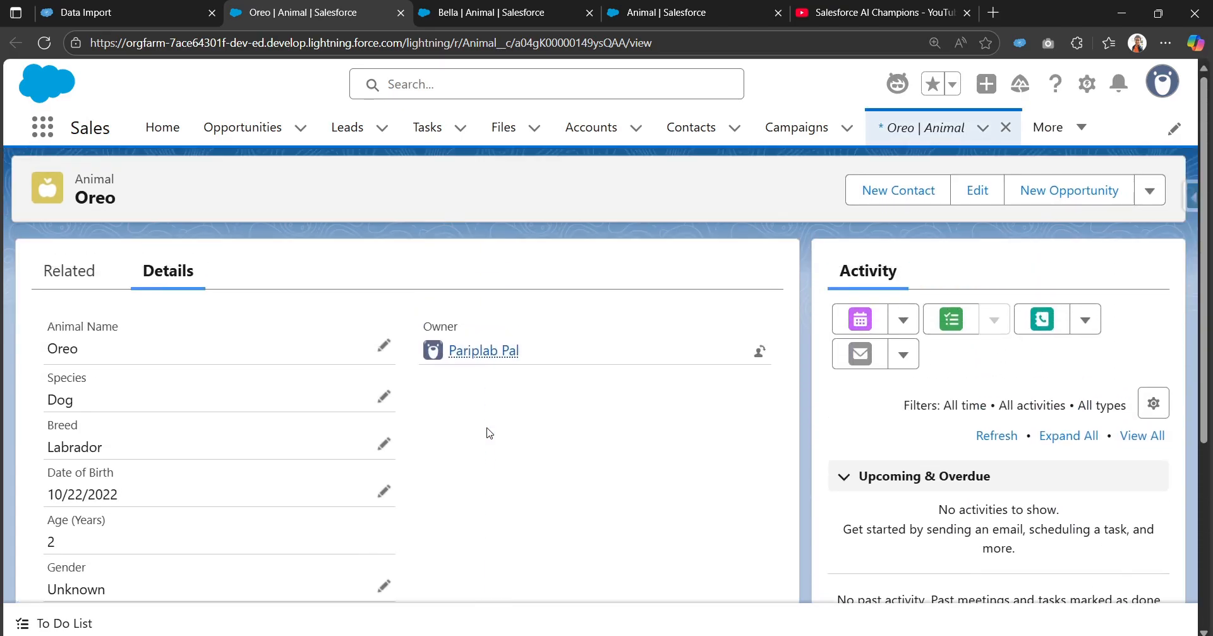
scroll(490, 433, "down", 3)
scroll(490, 433, "up", 1)
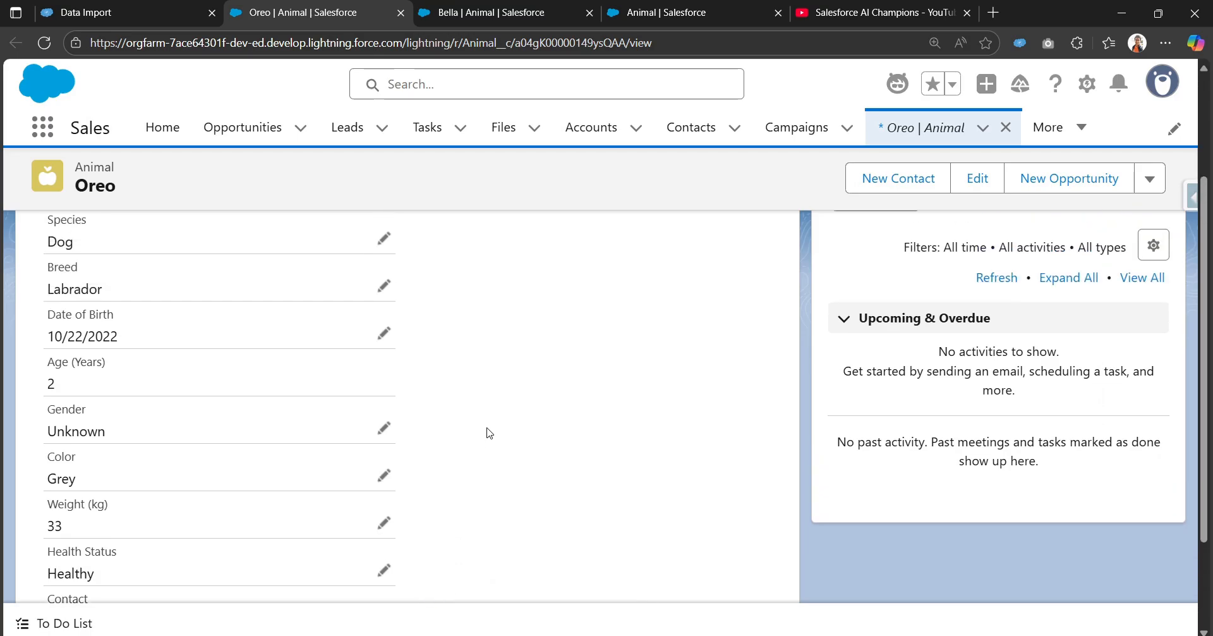
scroll(490, 433, "up", 1)
scroll(488, 433, "down", 2)
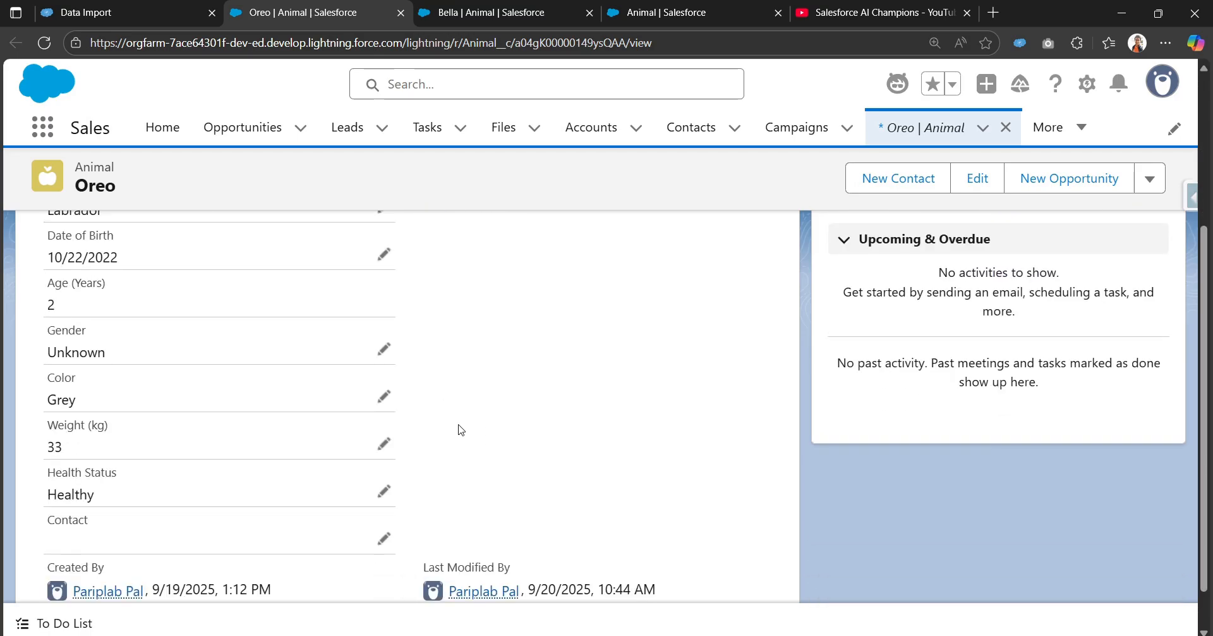
scroll(614, 428, "down", 1)
scroll(614, 429, "up", 1)
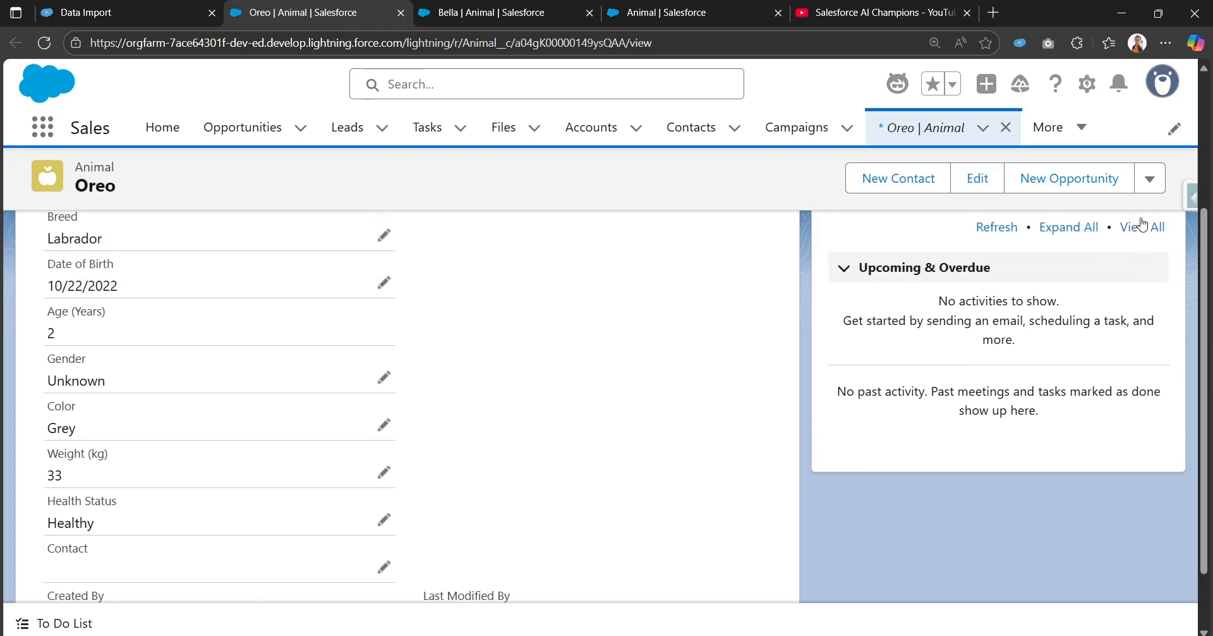
Show all data of the Oreo record with Salesforce Inspector Reloaded to check its Adopted__c value
left_click(1190, 198)
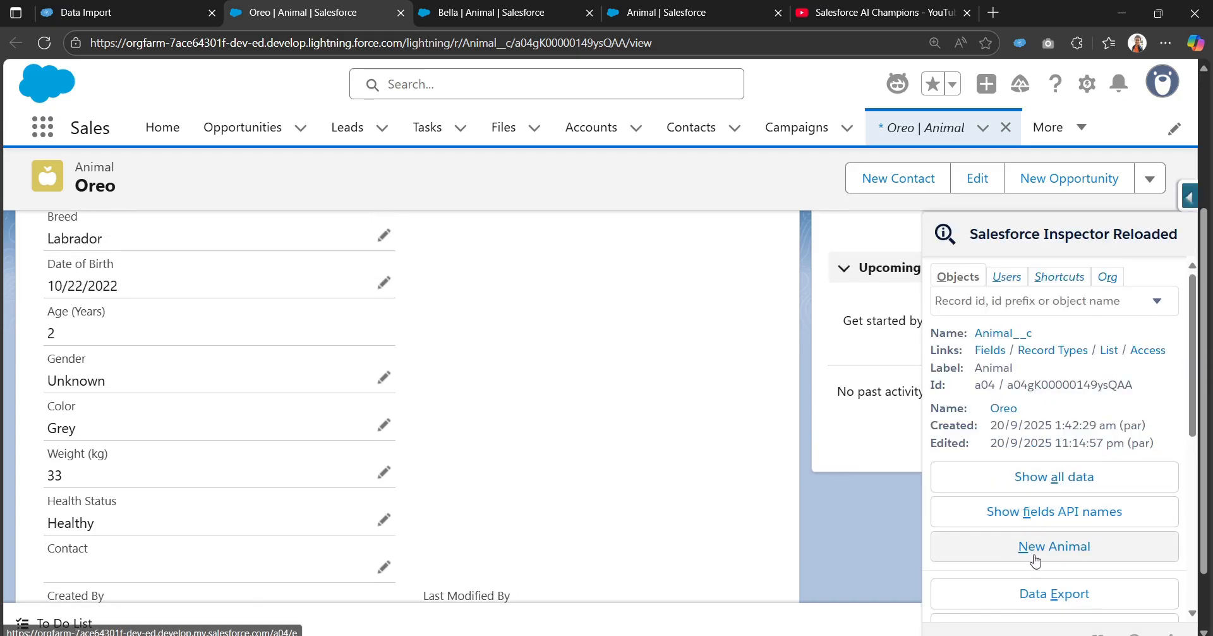
scroll(1051, 466, "down", 1)
left_click(1052, 398)
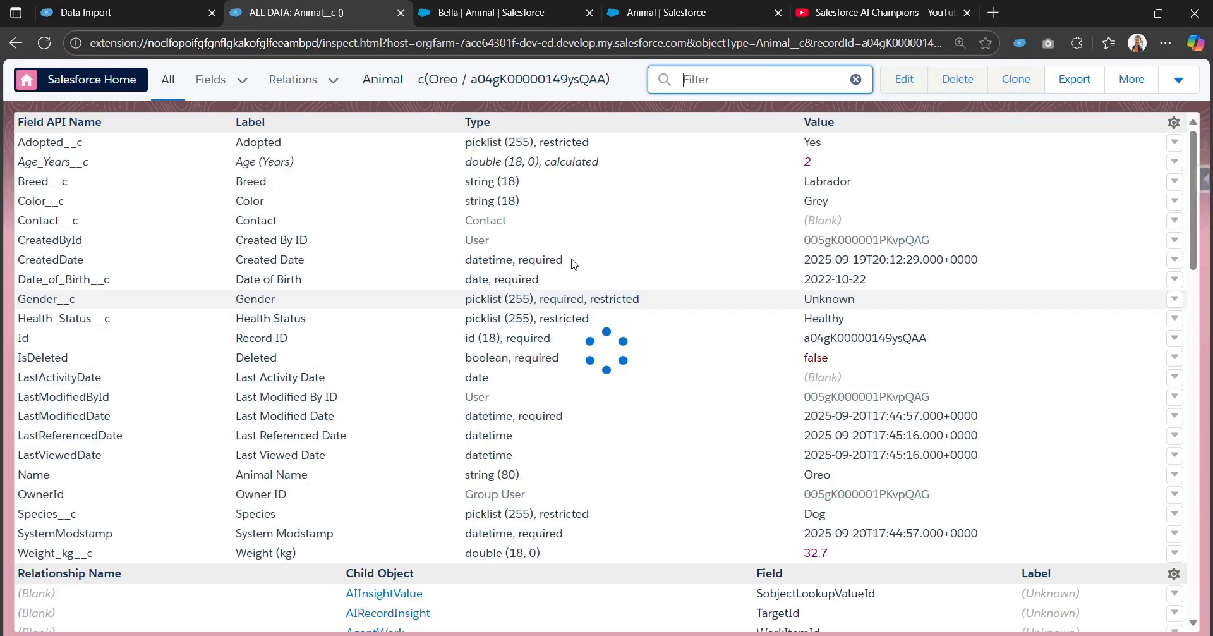
Filter the Oreo record's fields by "ado" and check the value of the Adopted__c field
type("adp")
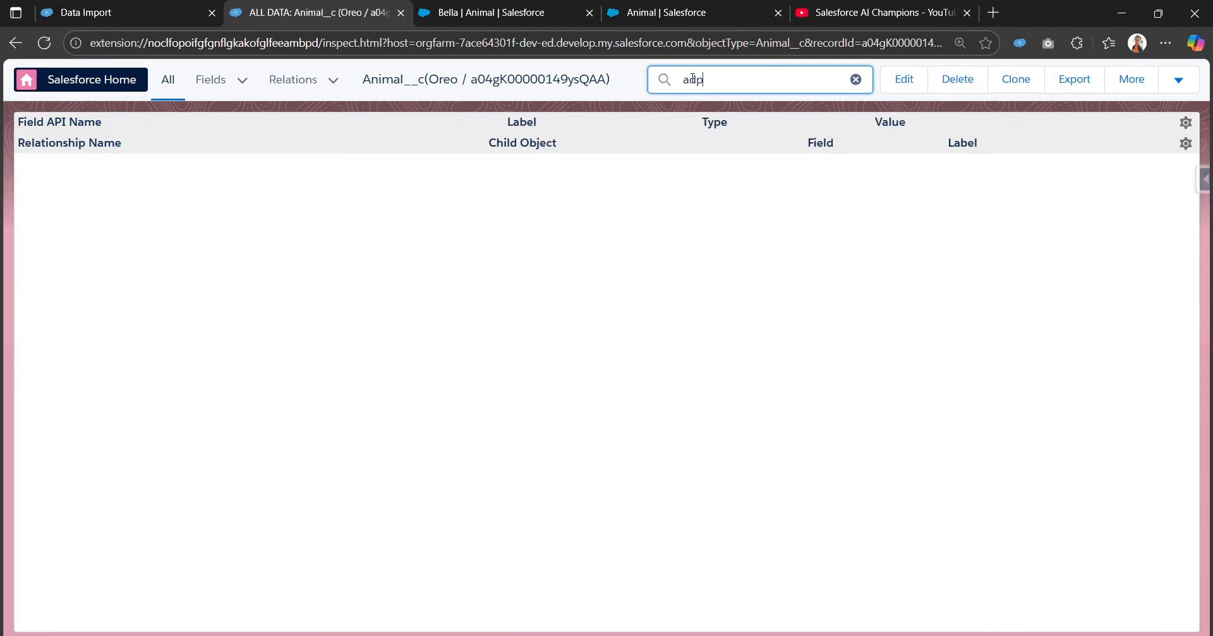
key("BackSpace")
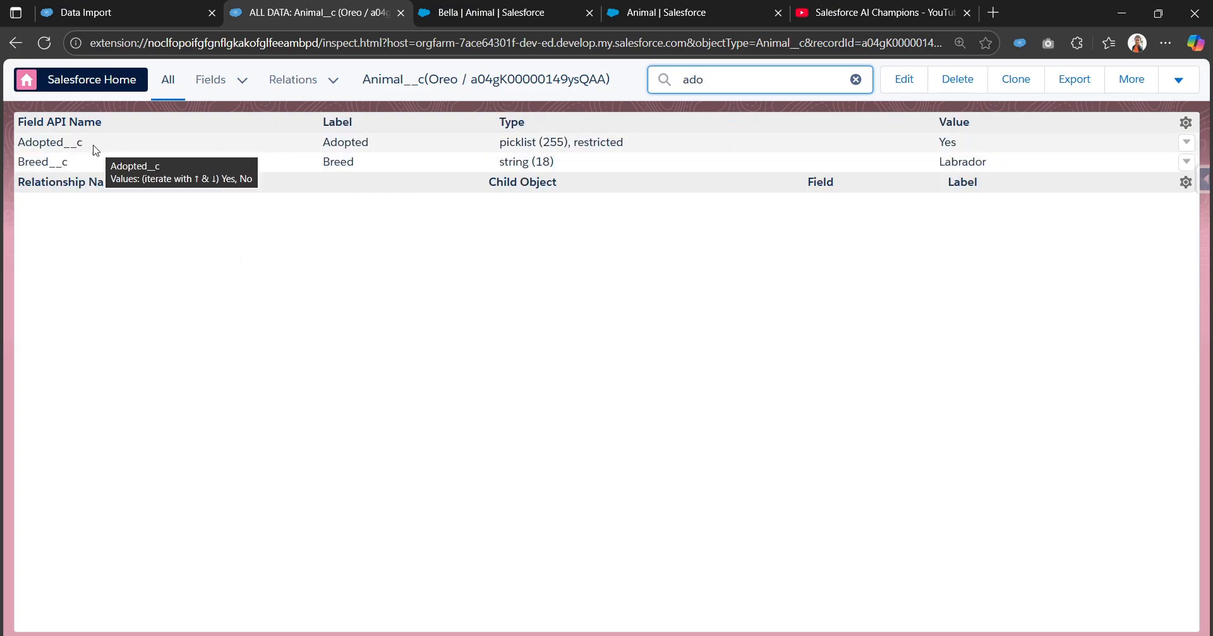
left_click_drag(18, 142, 95, 146)
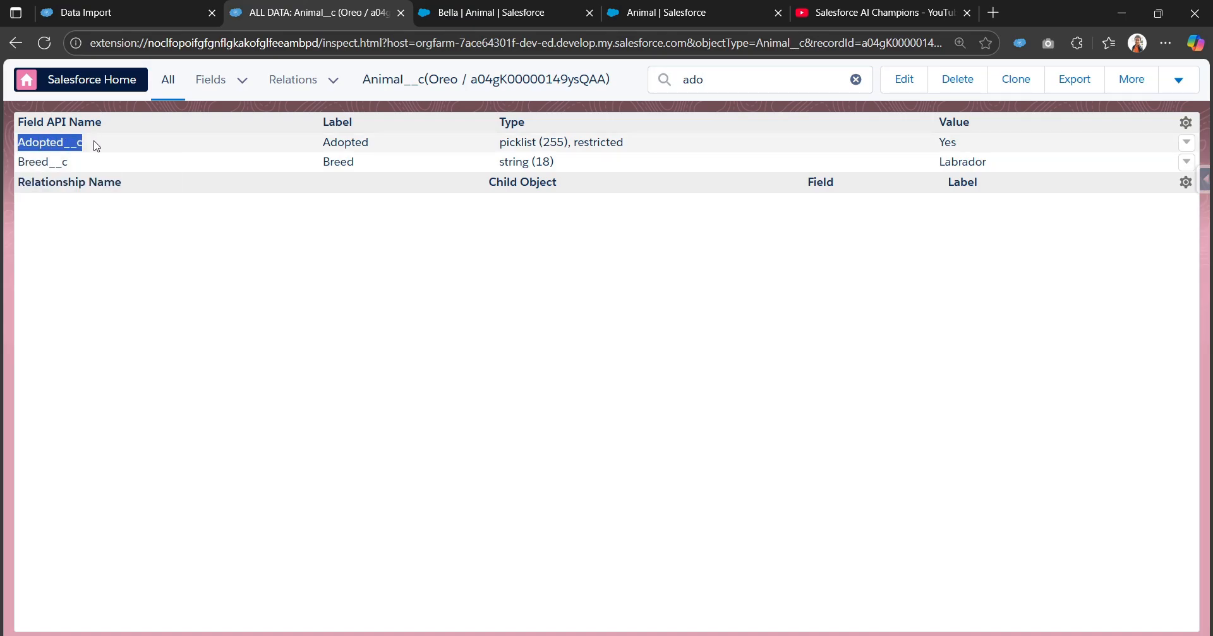
left_click(947, 141)
left_click_drag(946, 140, 975, 148)
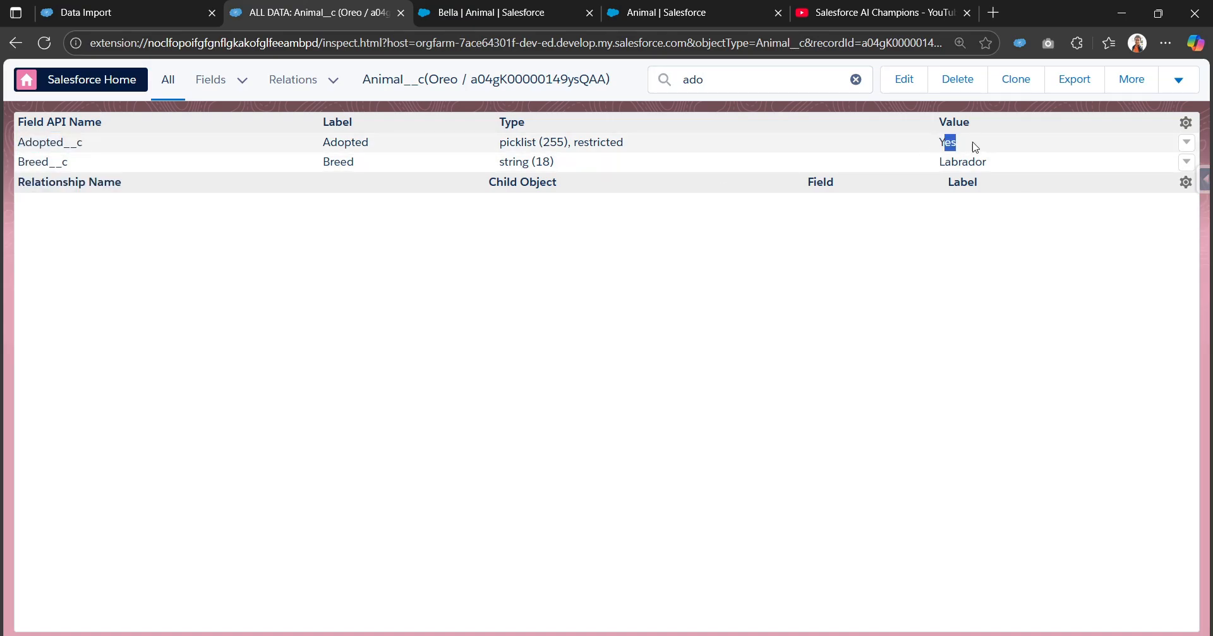
Leave the field data view, return to the Data Import results and dismiss the Dell Digital Delivery notification
left_click(16, 46)
left_click(131, 14)
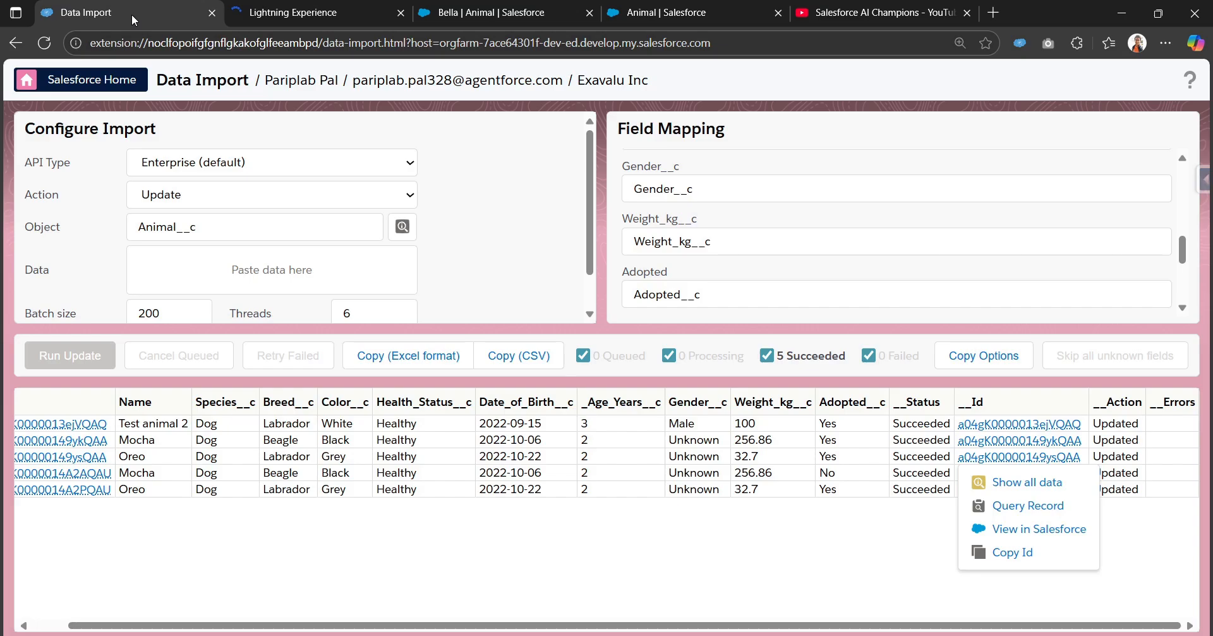
left_click(531, 262)
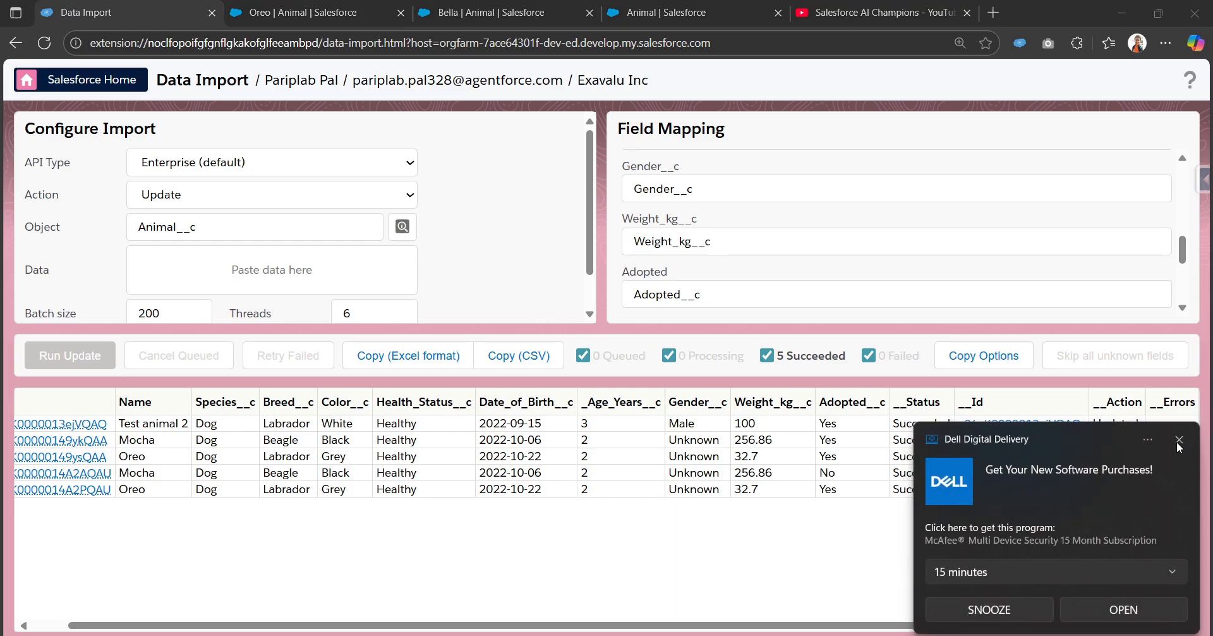
left_click(1179, 439)
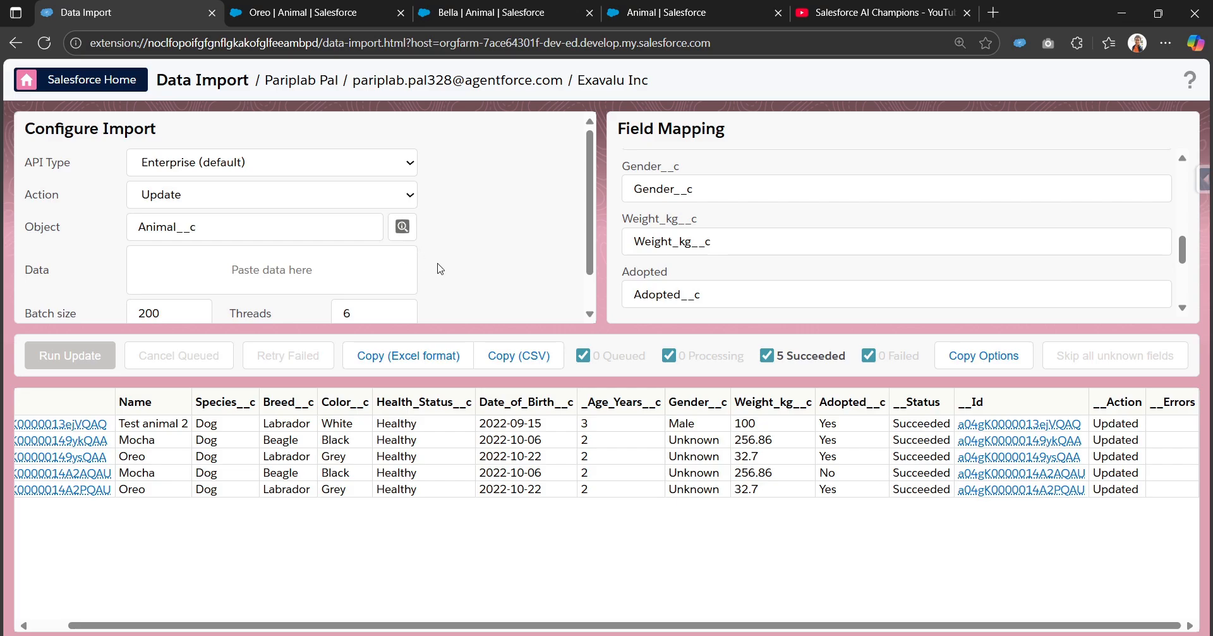
Return from Data Import to the Data Export query page and switch to the Oreo record in Salesforce
left_click(16, 13)
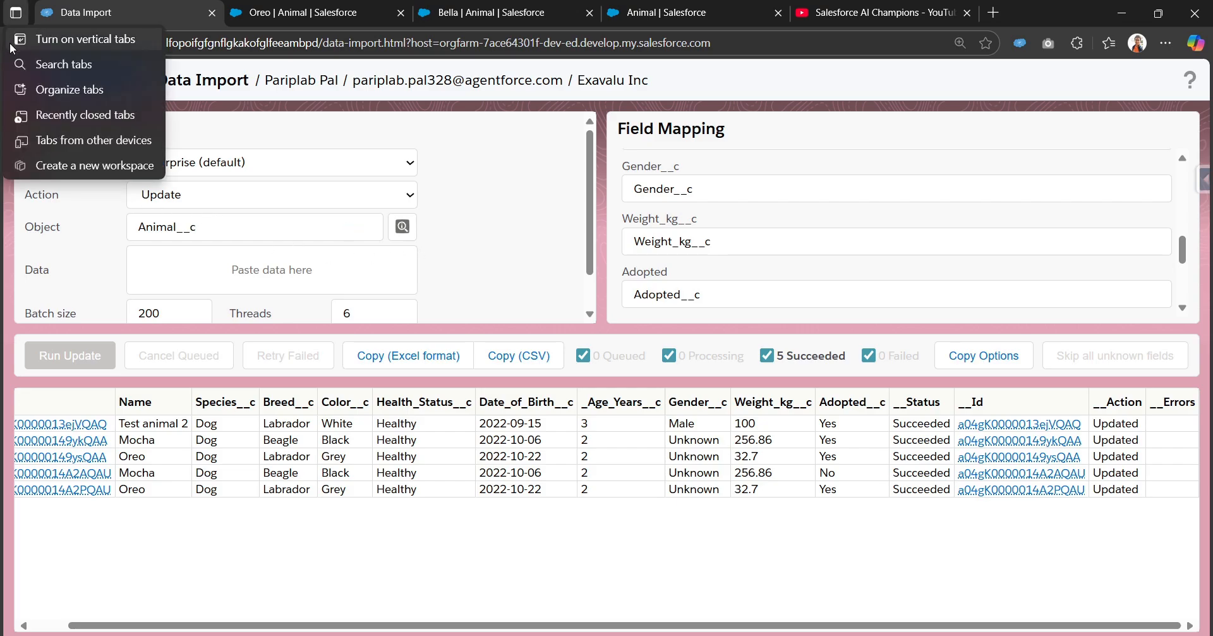
left_click(237, 148)
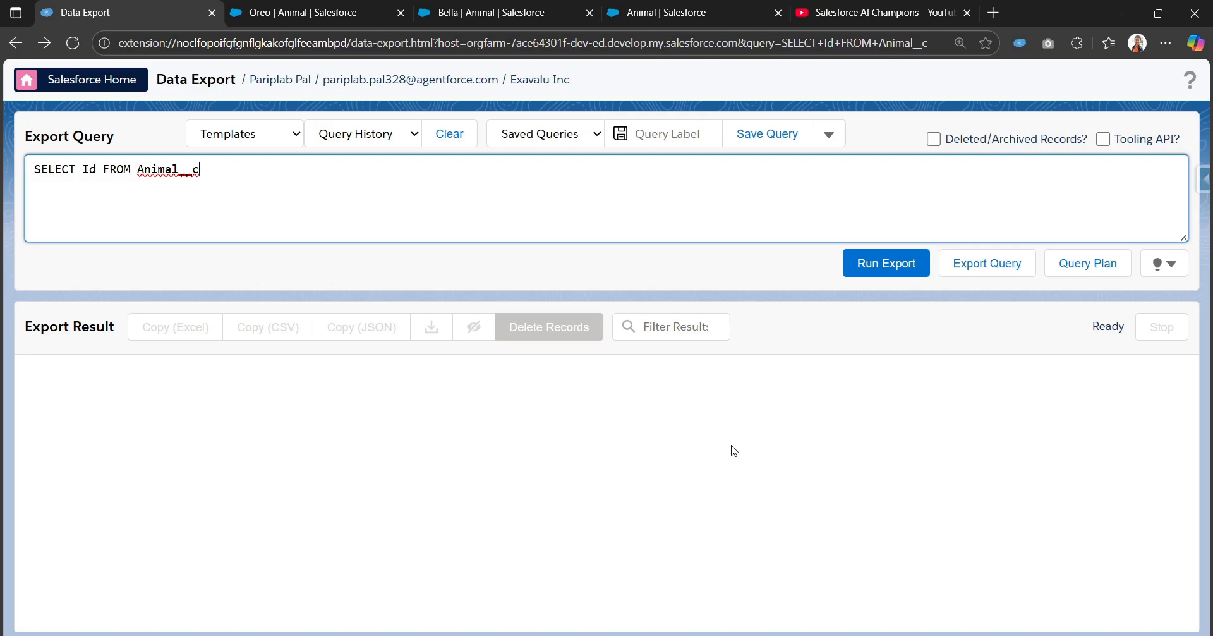
left_click(352, 8)
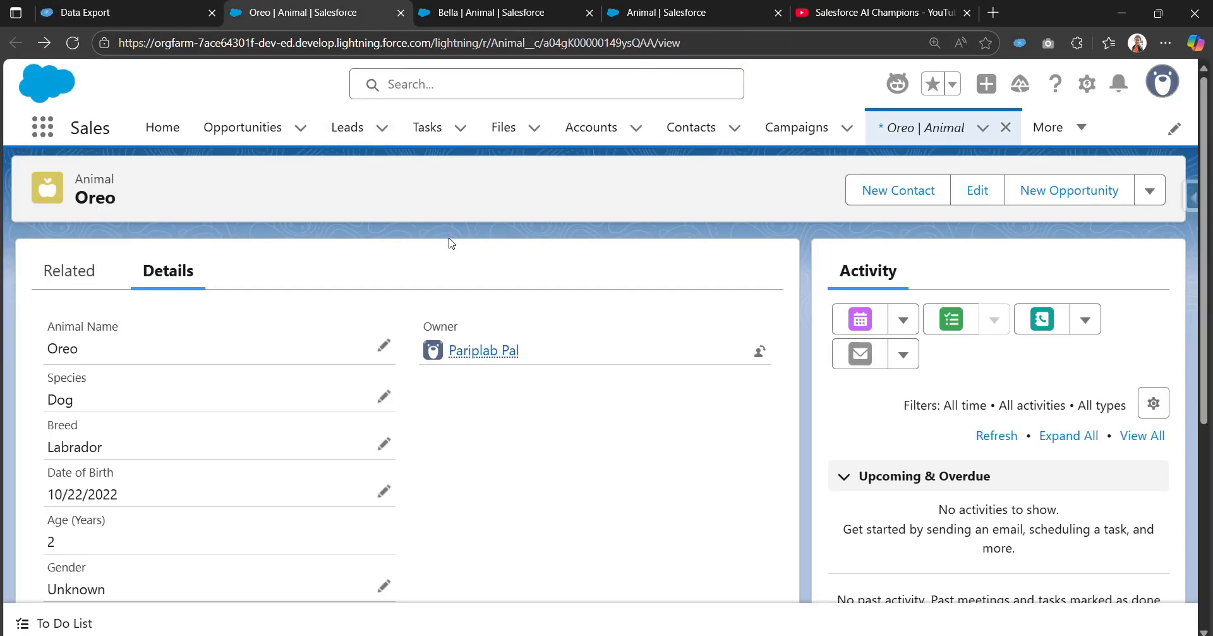